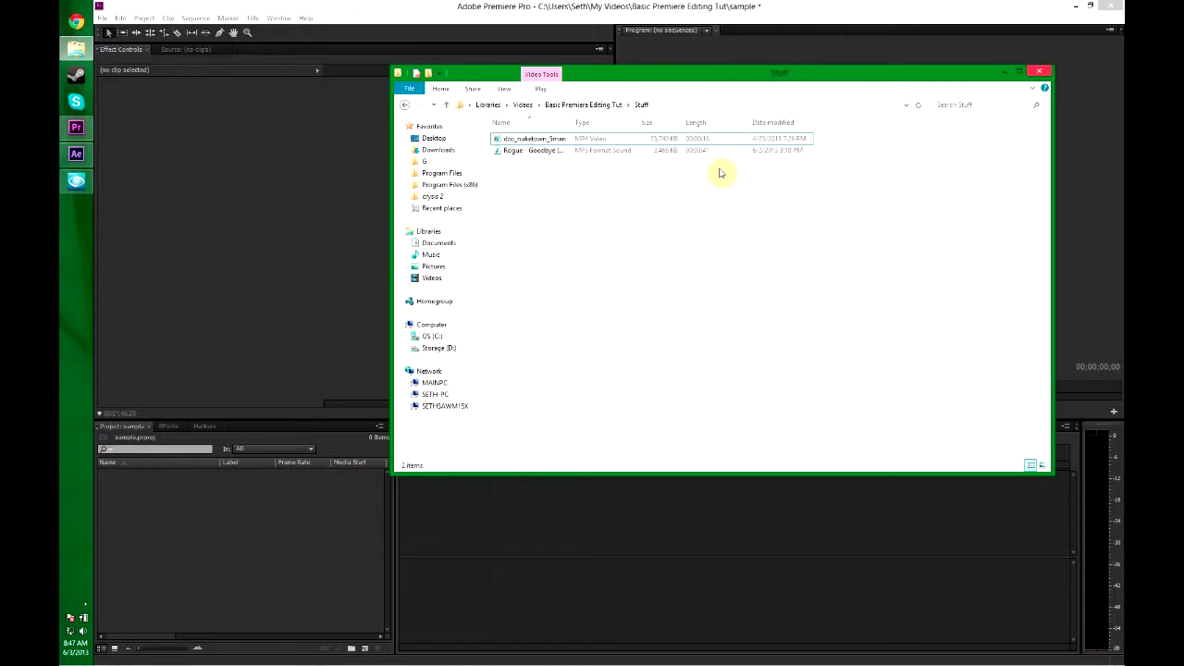
- Import the nuketown MP4 and the Rogue MP3 from the Stuff folder into Premiere's Project panel
key(ctrl+a)
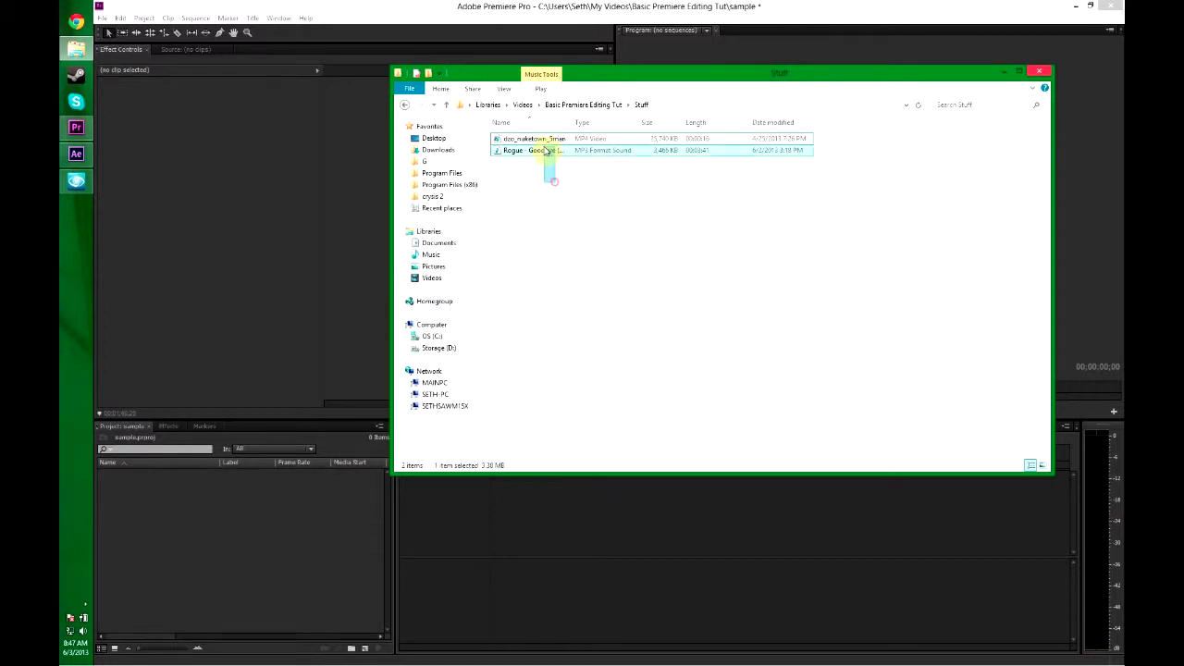
drag(542, 151, 220, 510)
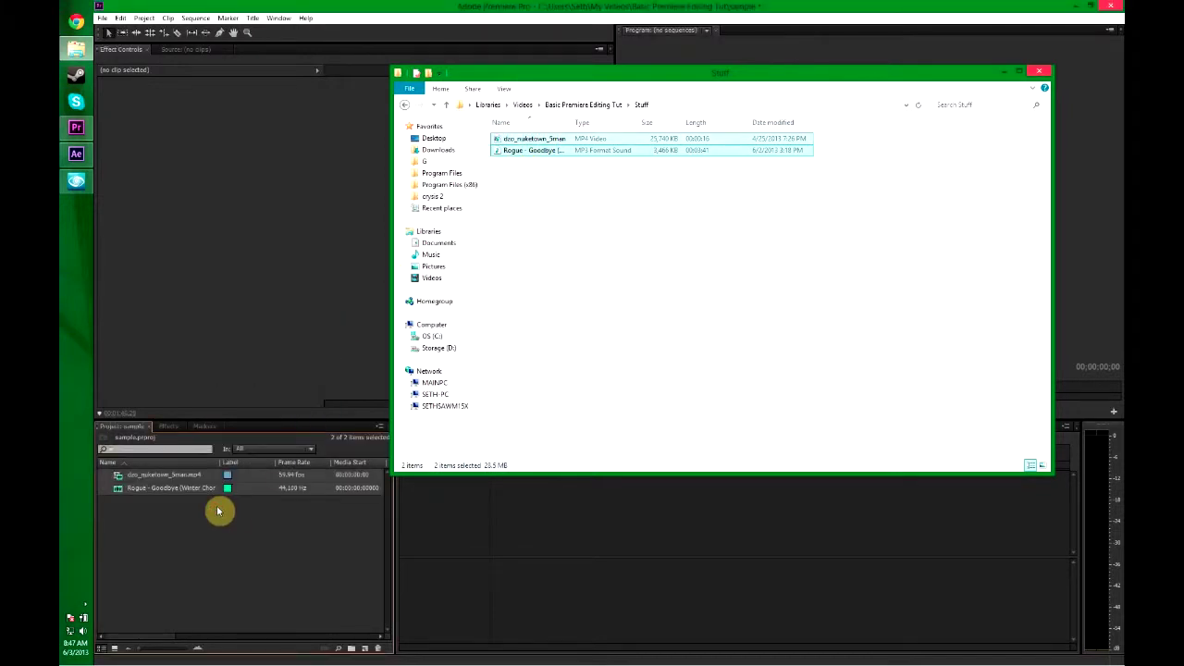
click(128, 515)
- Start a new sequence from the Project panel and pick the SETH 720p preset
right_click(173, 511)
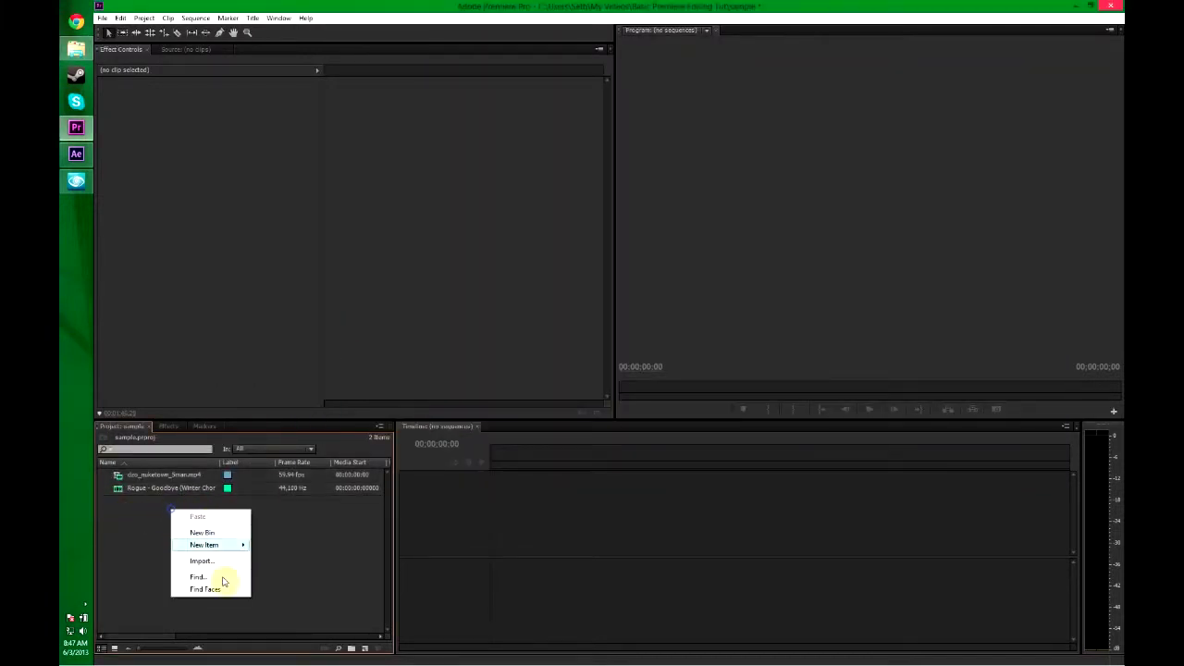
mouse_move(194, 547)
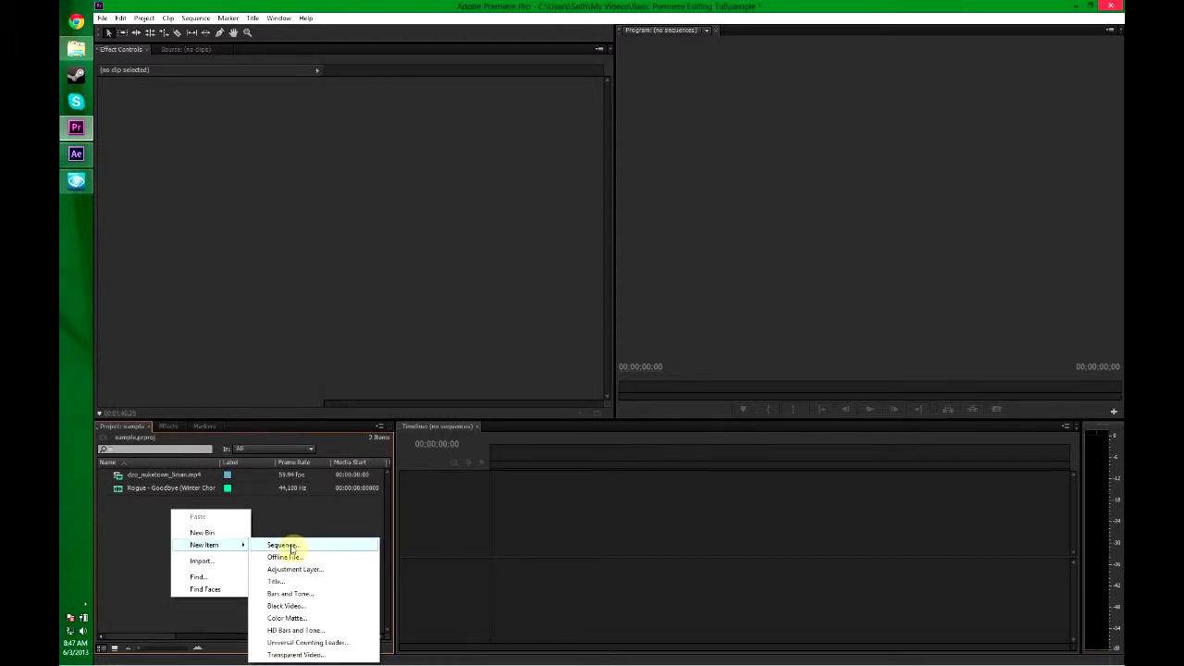
click(291, 546)
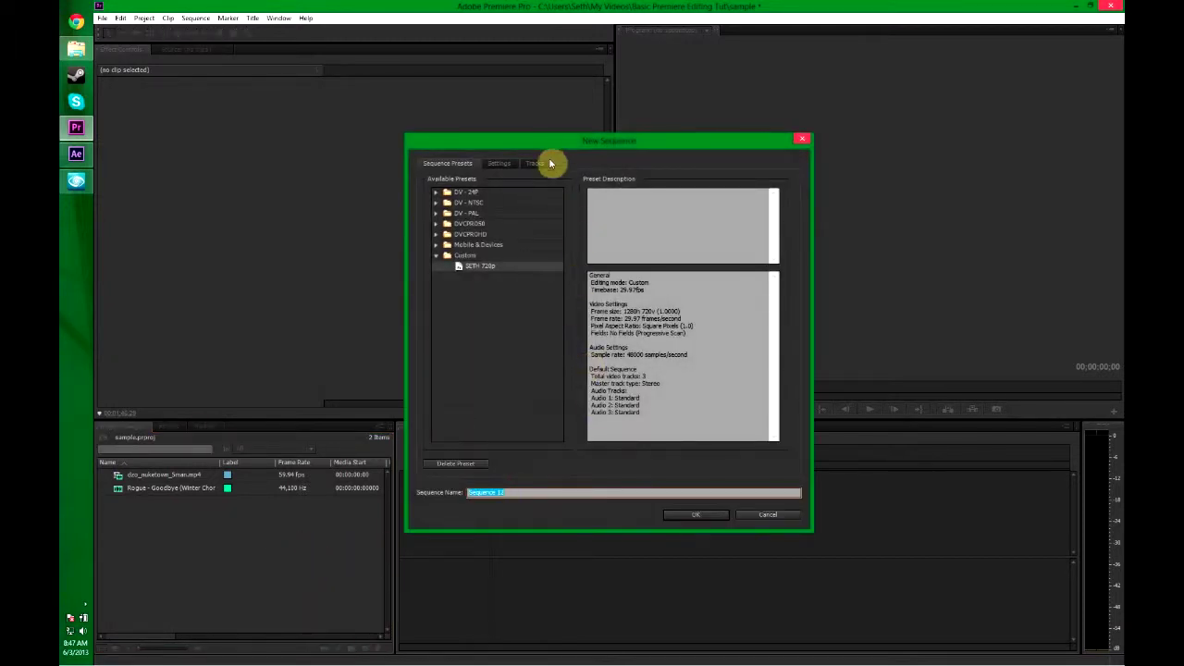
drag(560, 143, 647, 137)
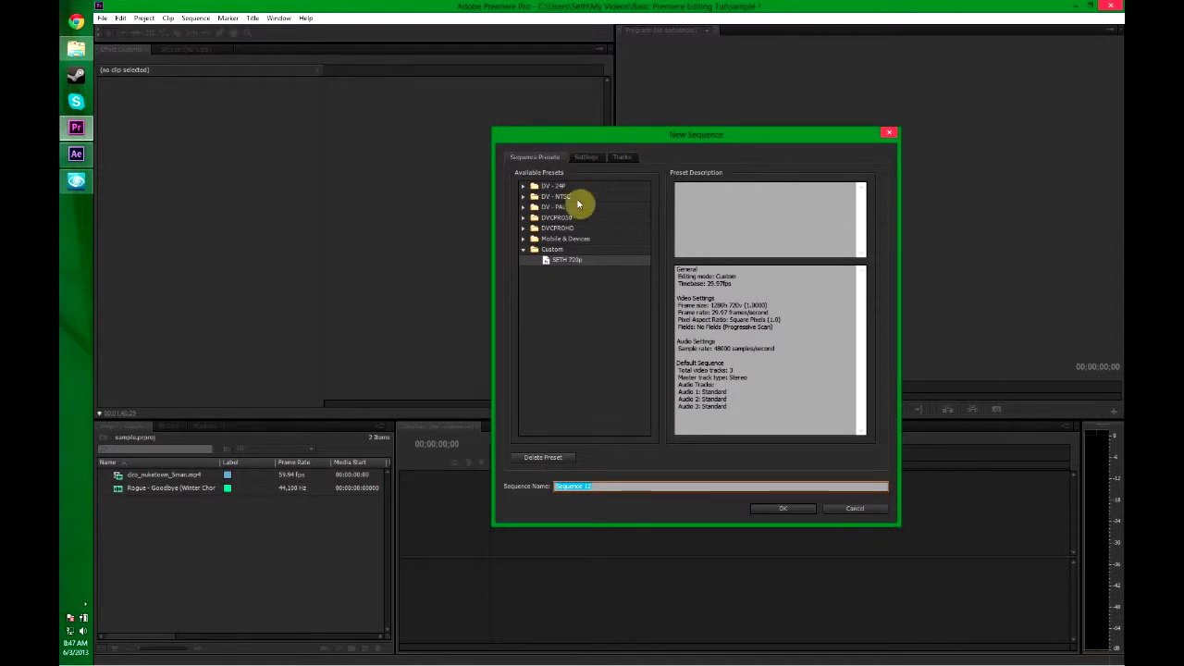
click(560, 262)
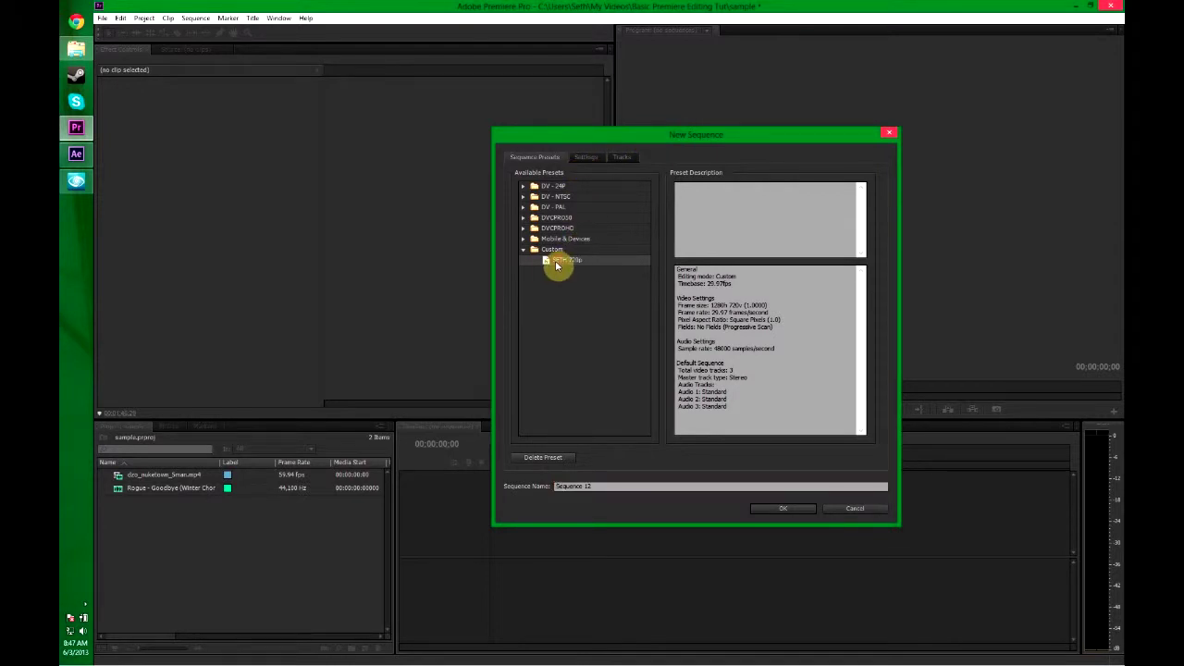
- Confirm Custom mode, 1280×720 frame size and 29.97 fps, then create Sequence 12
click(583, 157)
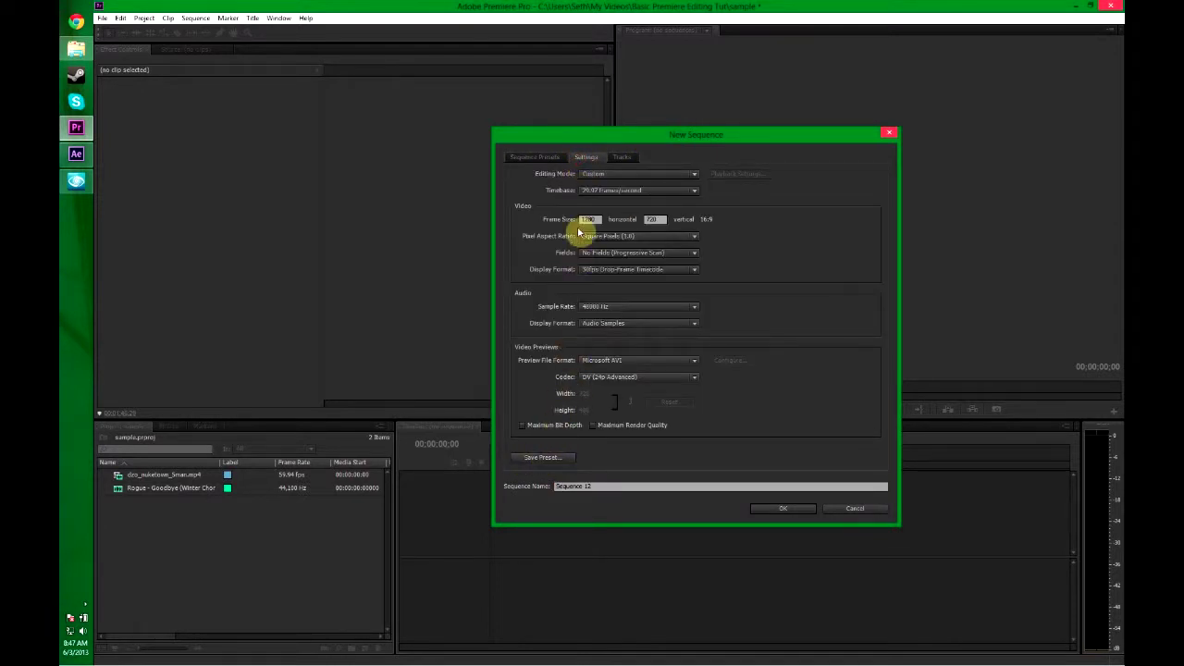
click(536, 157)
click(590, 159)
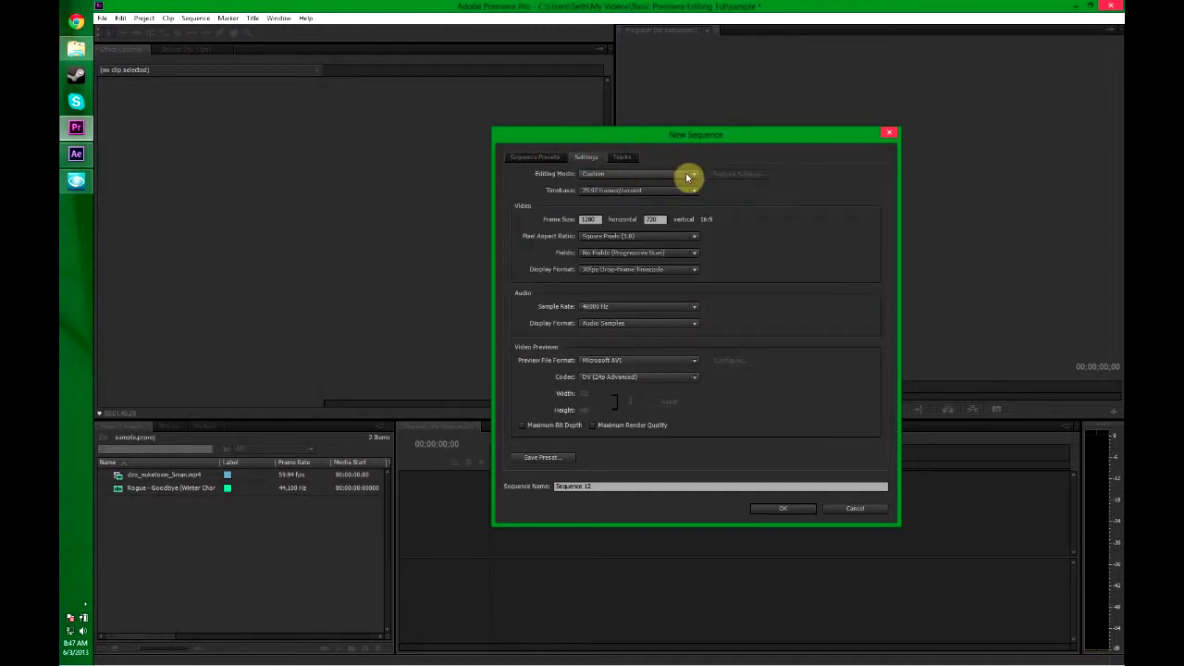
click(688, 177)
click(620, 187)
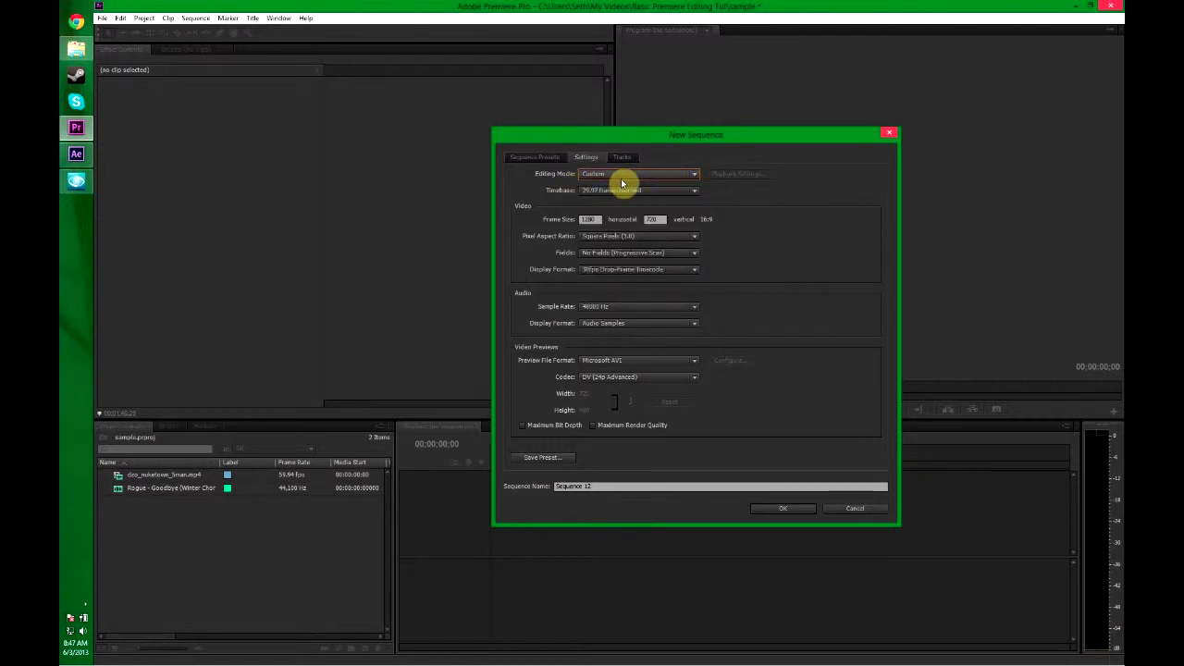
click(601, 194)
click(603, 292)
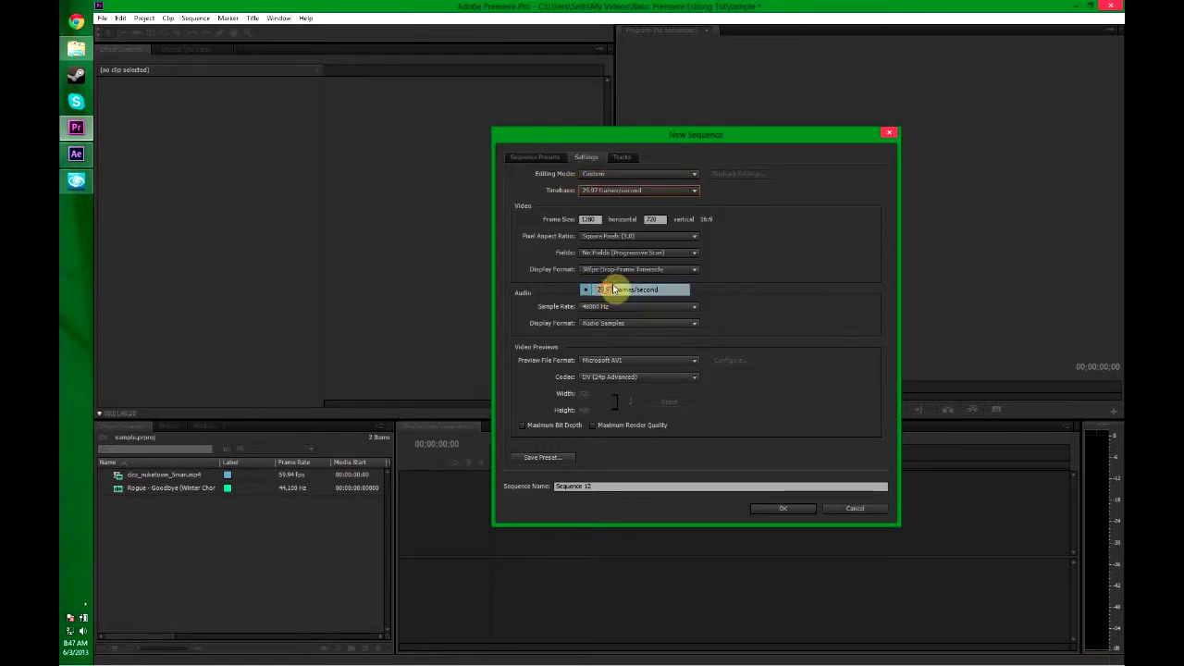
click(589, 219)
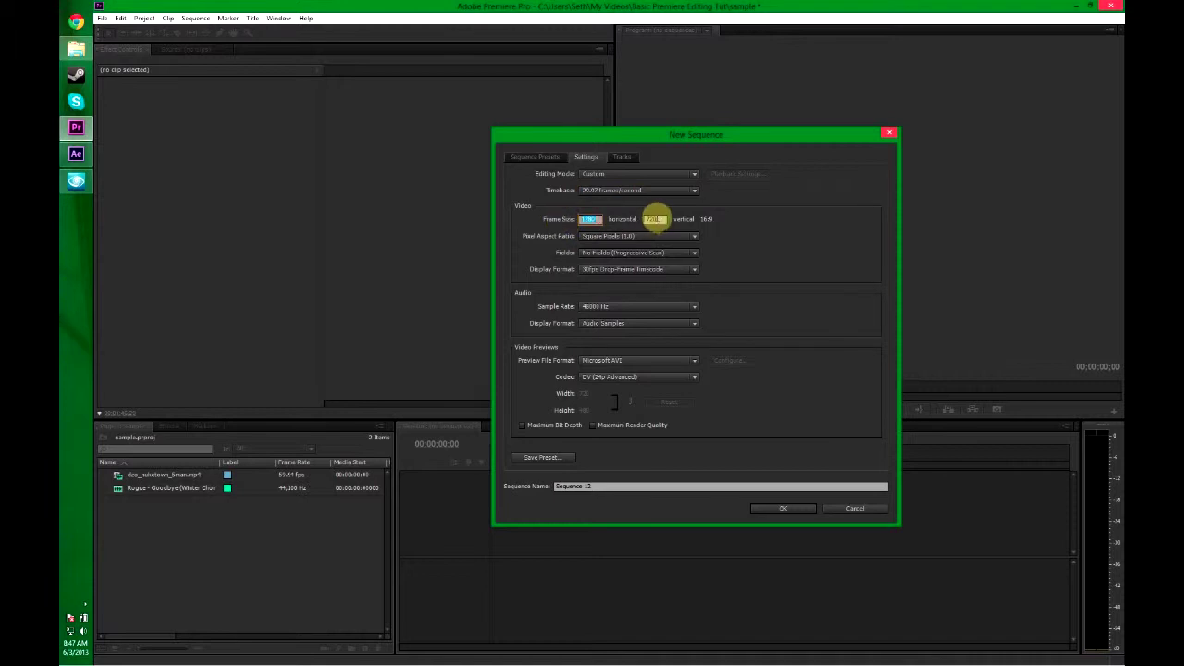
click(655, 220)
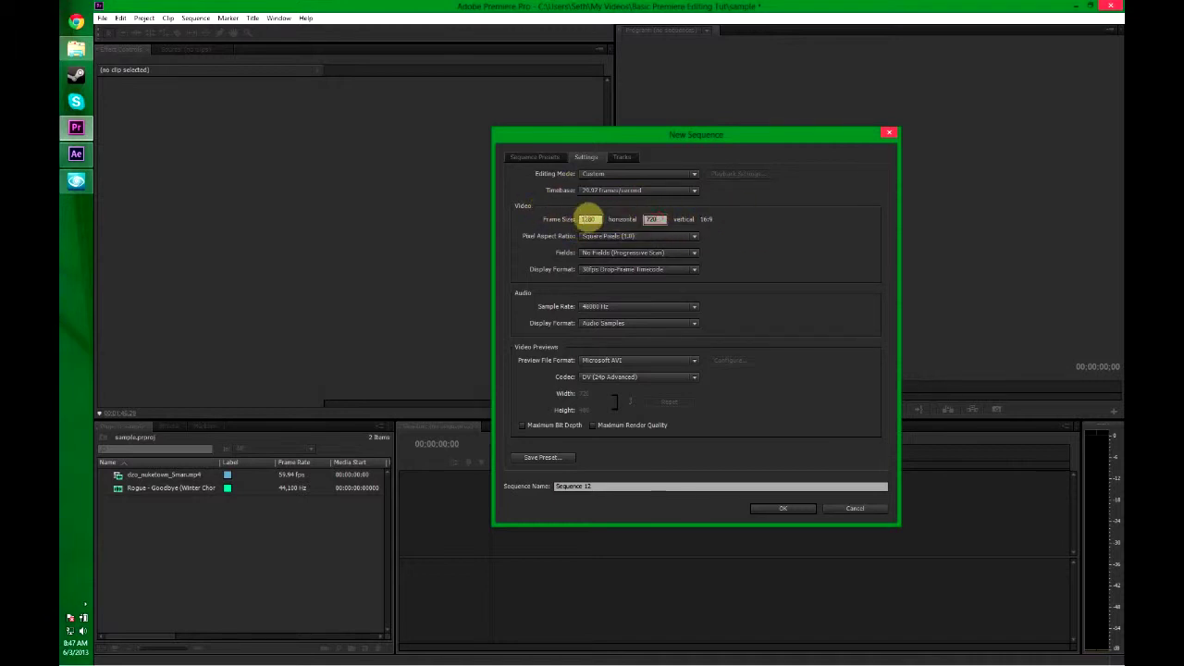
click(589, 219)
click(668, 190)
click(671, 189)
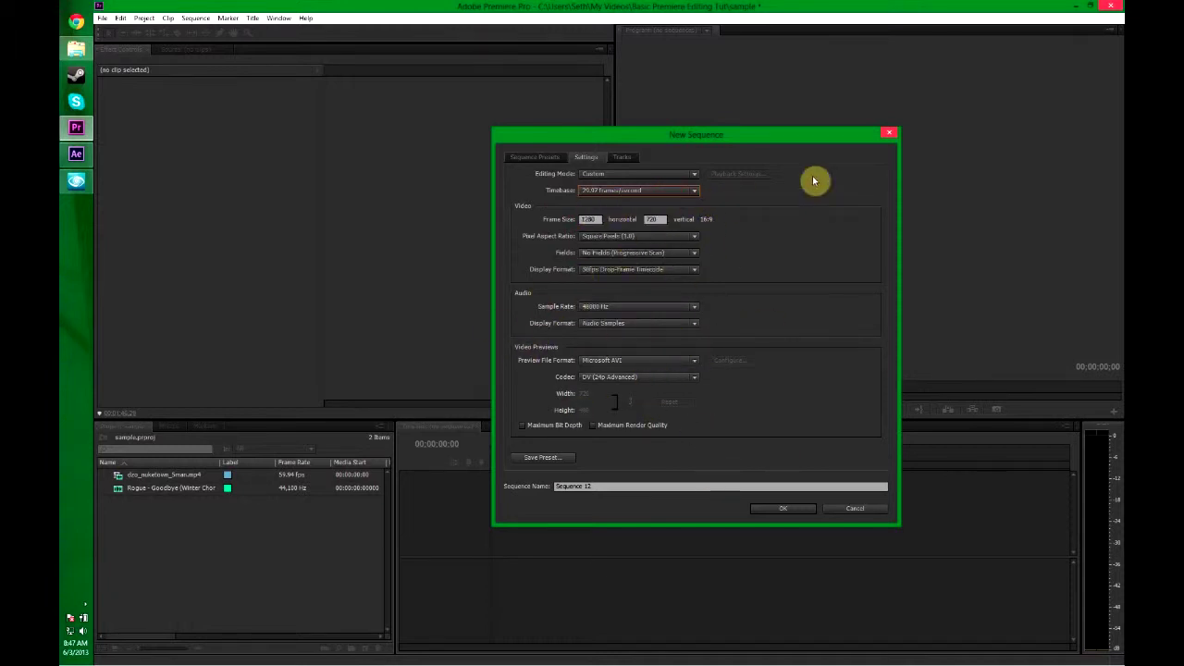
click(779, 508)
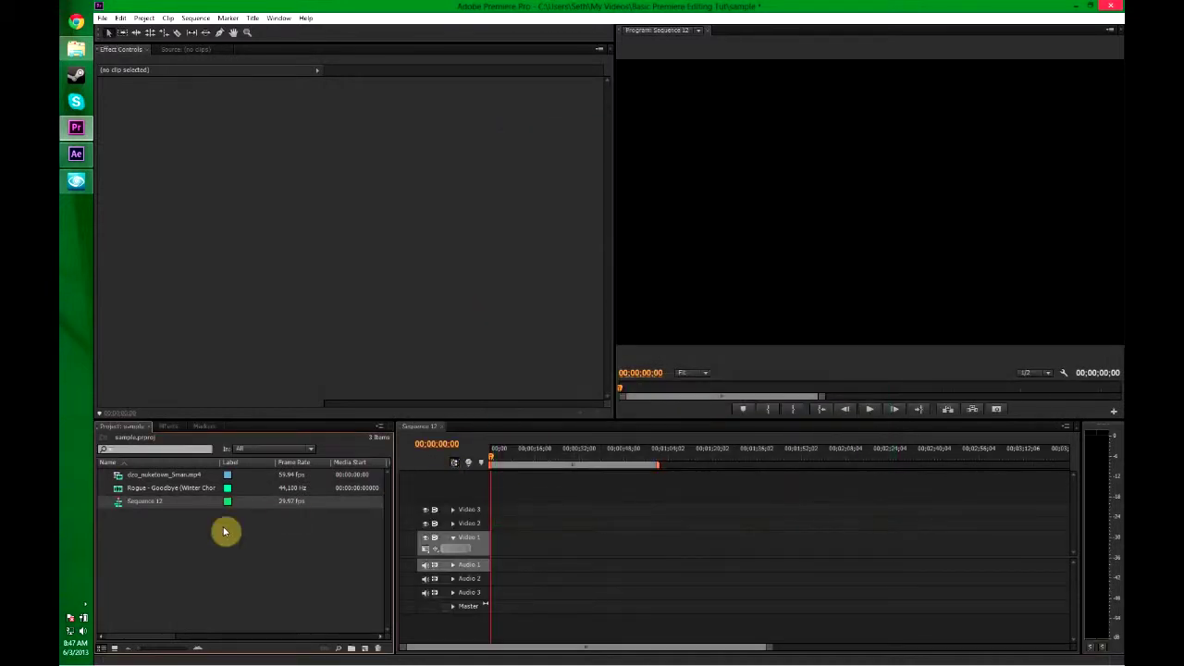
- Place the Rogue song on Audio 2 from the start and the nuketown clip on Video 1 near 0:32
click(232, 550)
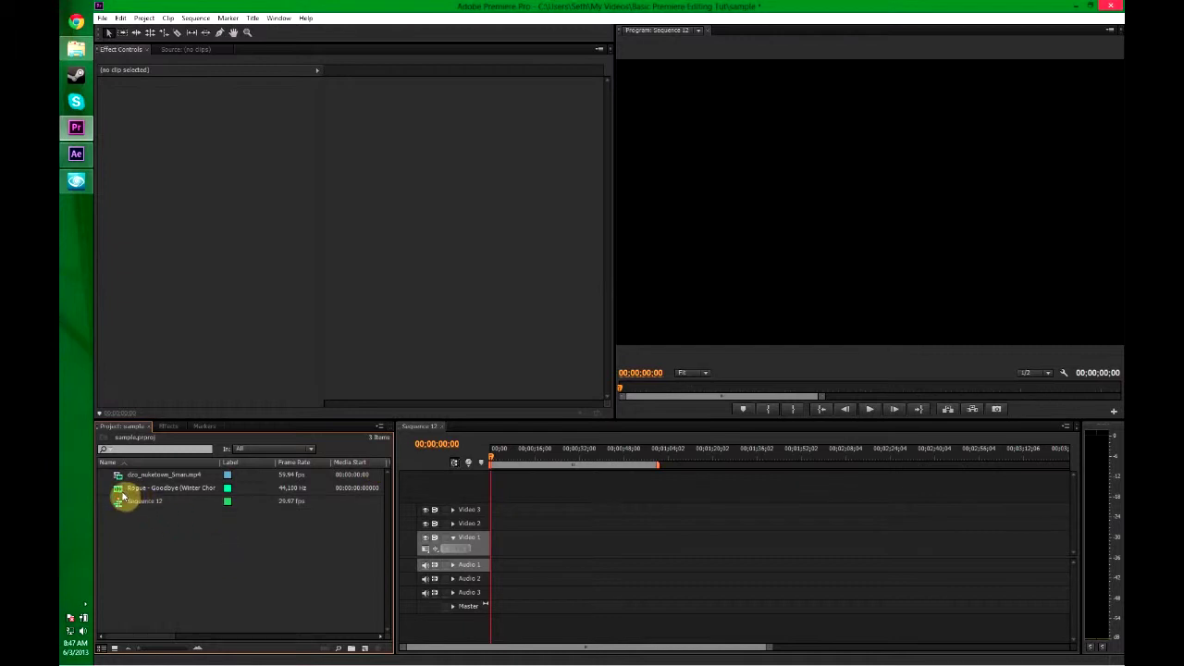
drag(122, 489, 496, 580)
click(500, 577)
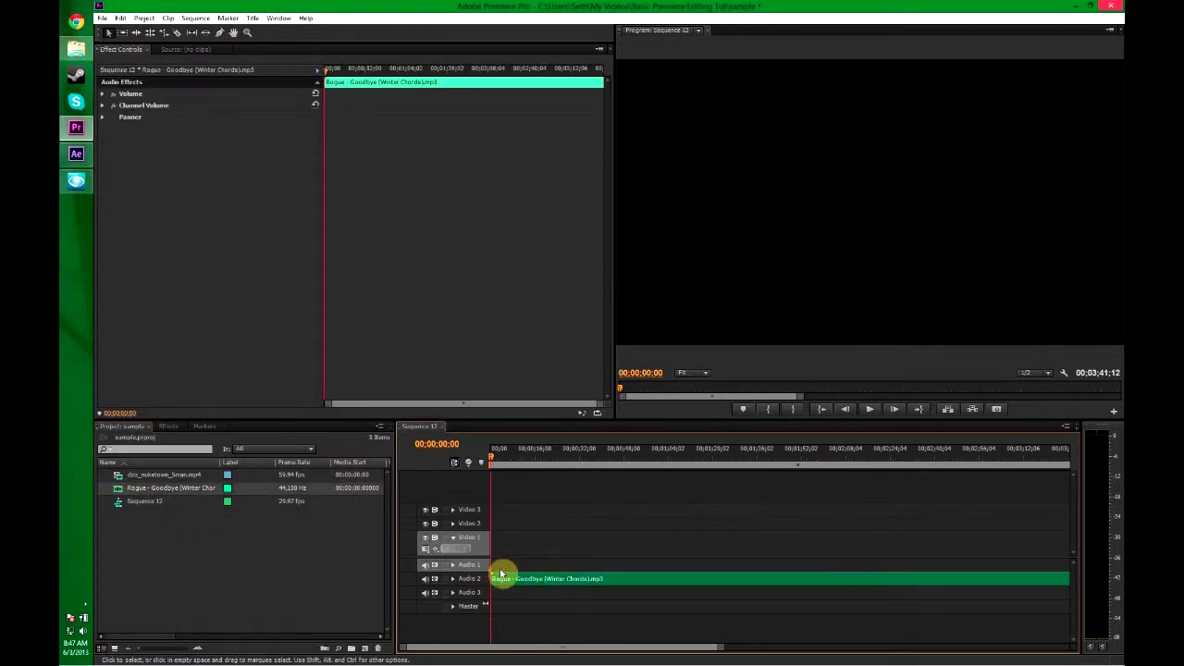
click(116, 477)
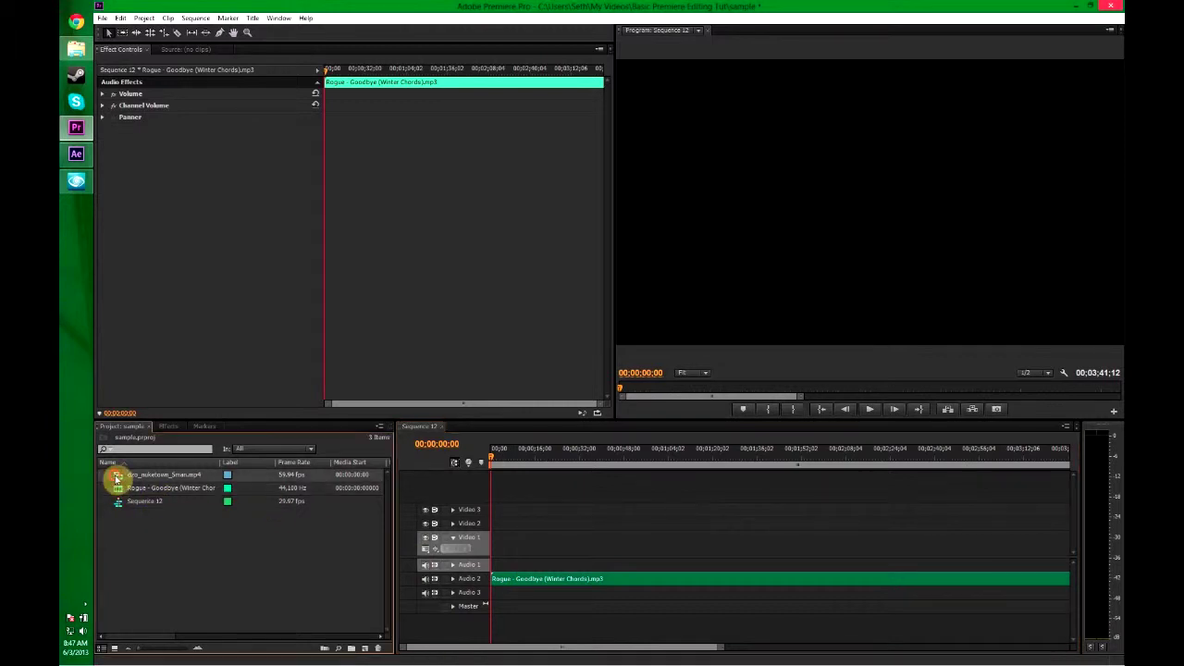
drag(115, 476, 602, 566)
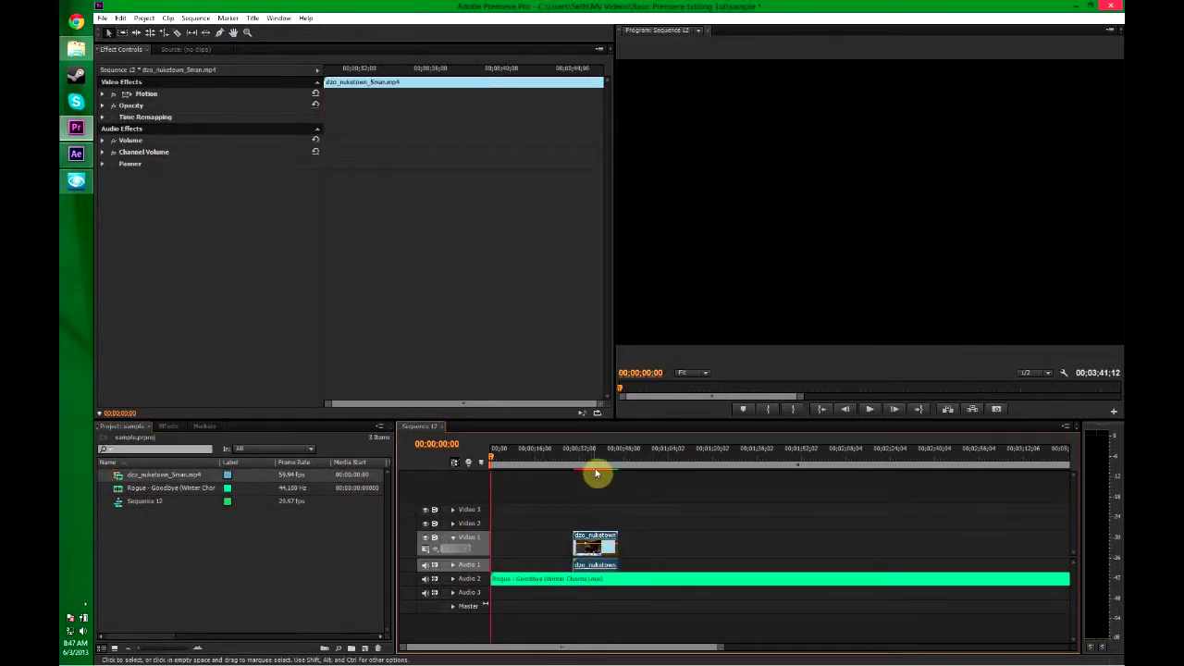
- Show the song's waveform on Audio 2, slide the nuketown clip later, and play to hear the beat
click(452, 579)
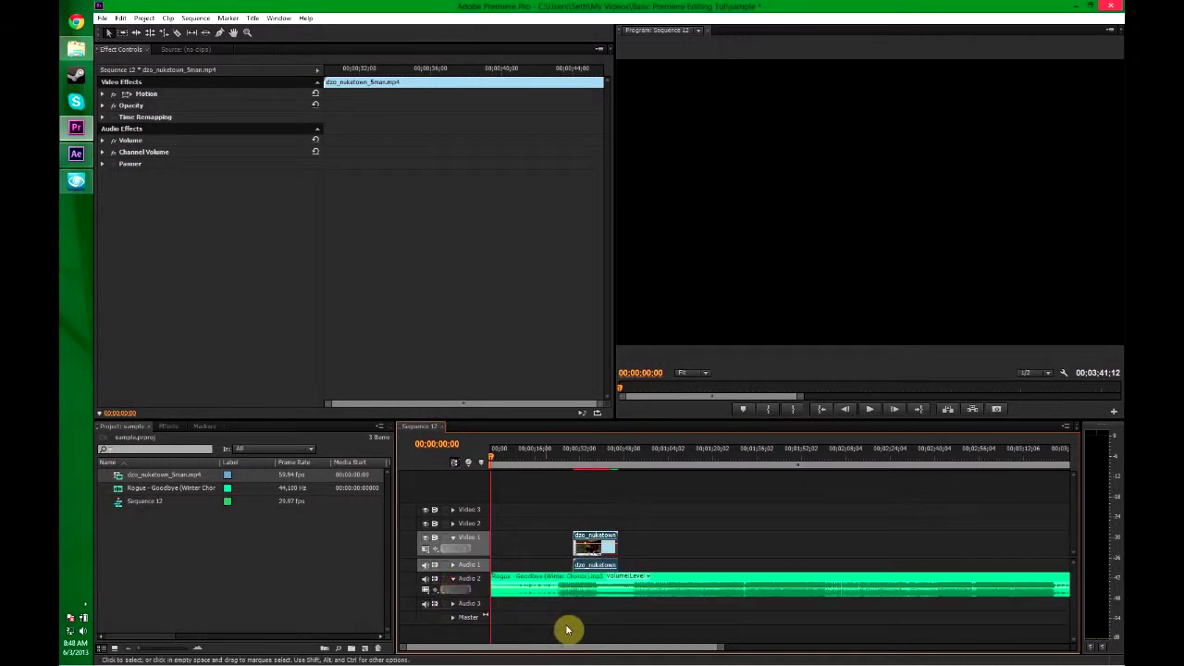
scroll(566, 651, right, 4)
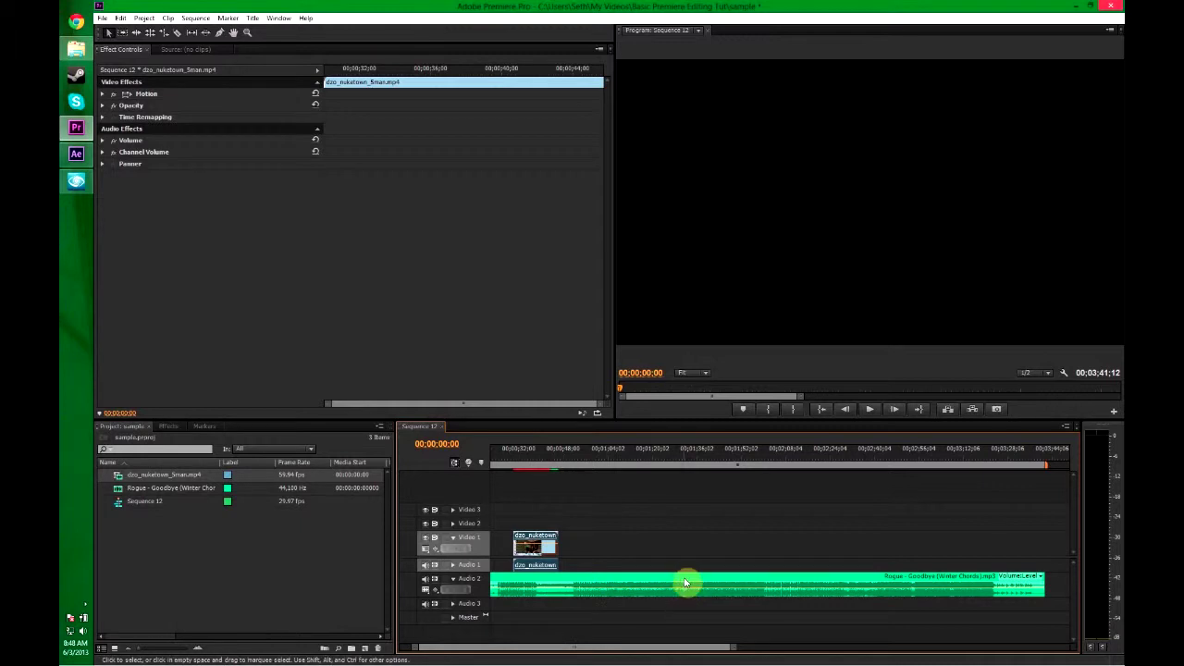
drag(532, 542, 630, 542)
click(687, 453)
drag(687, 453, 678, 453)
key(space)
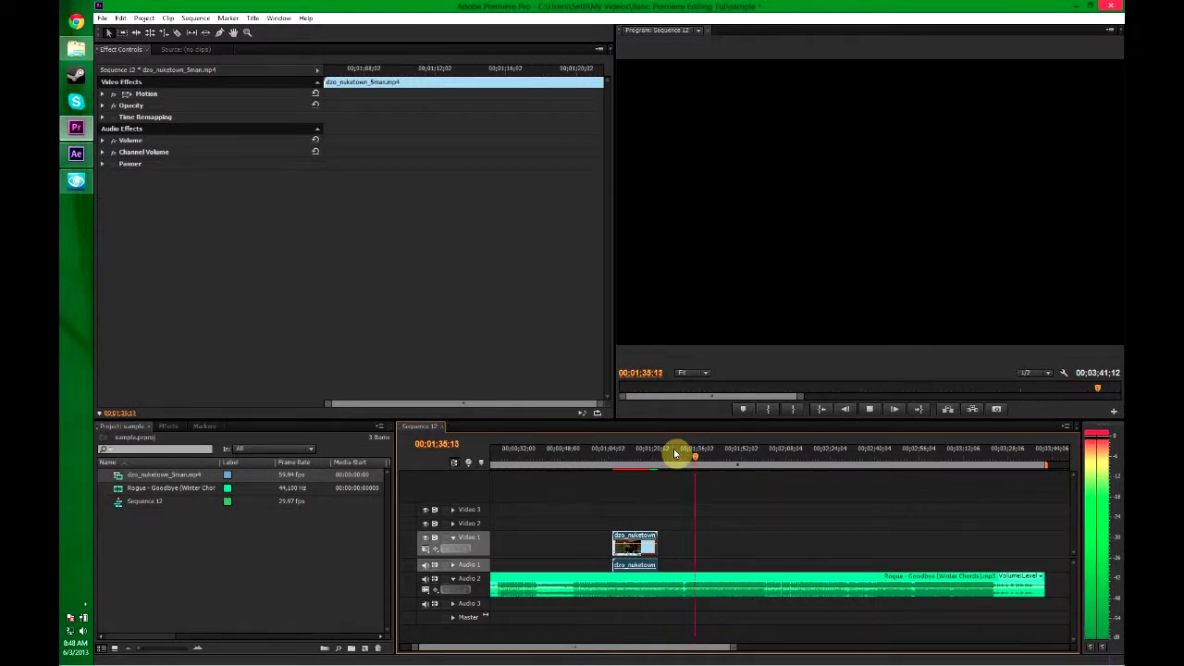
key(space)
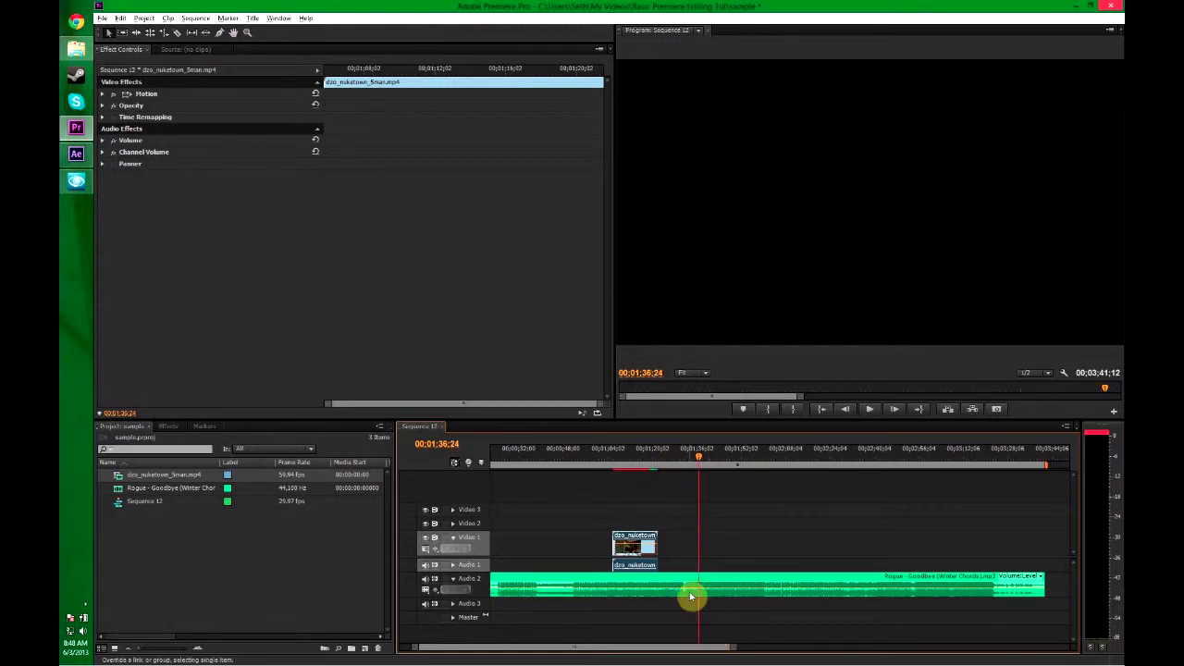
- Zoom the timeline, nudge the nuketown clip further right, and locate the beat at 1:32:23
scroll(690, 597, up, 5)
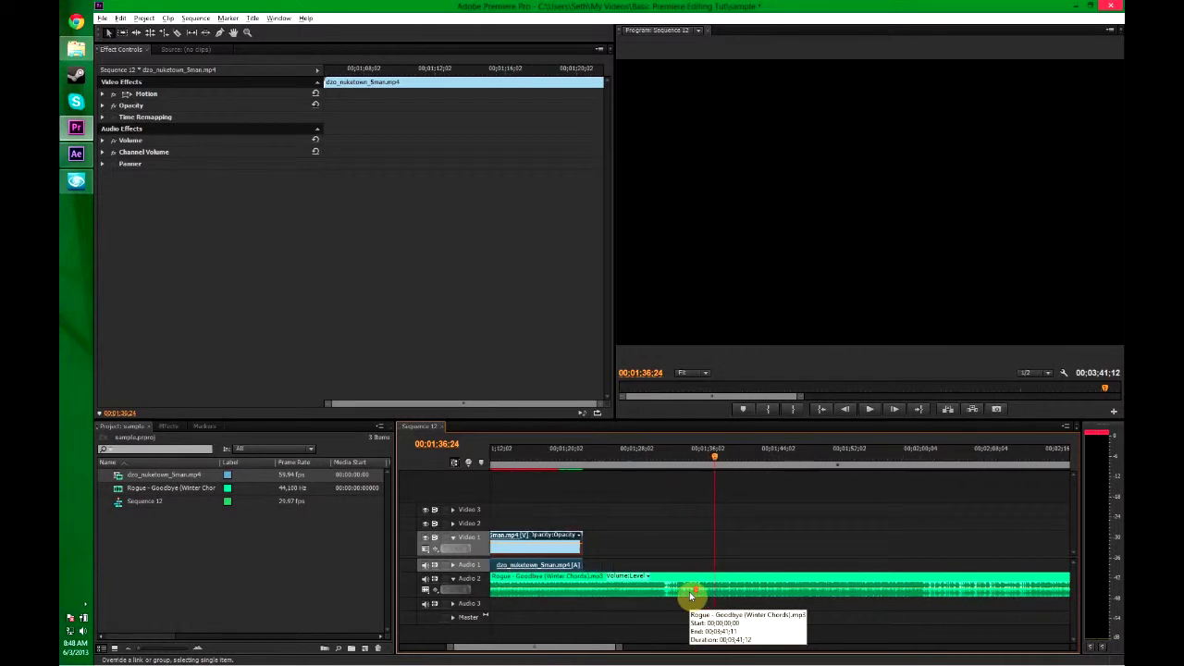
scroll(689, 541, up, 1)
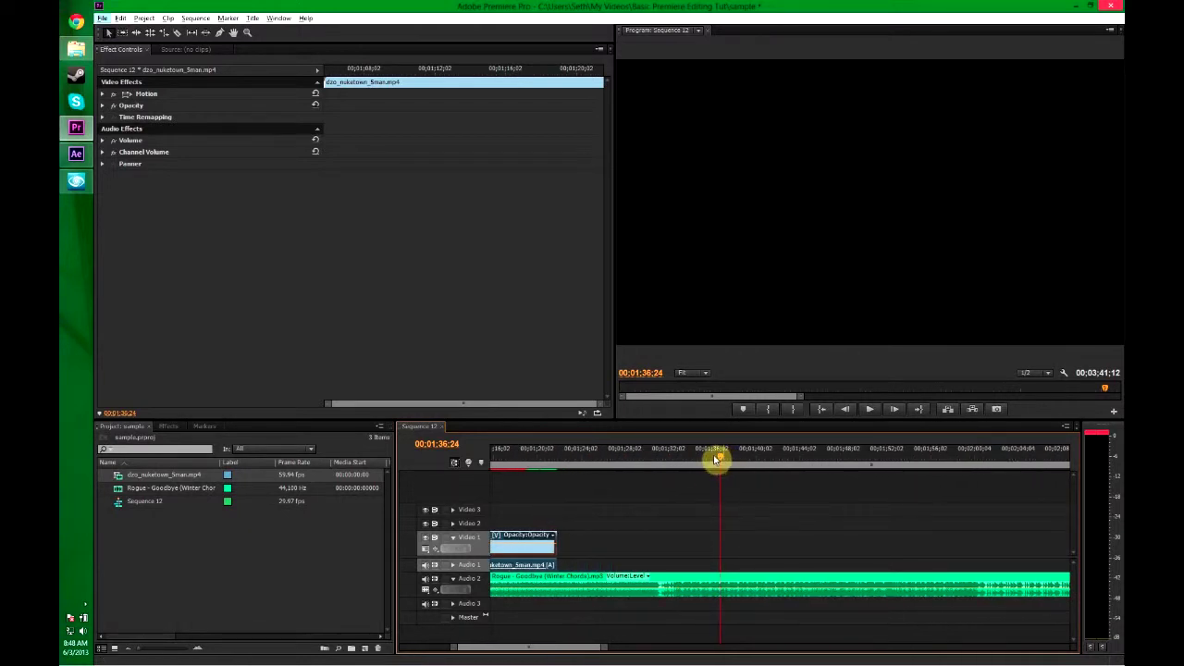
drag(718, 459, 681, 460)
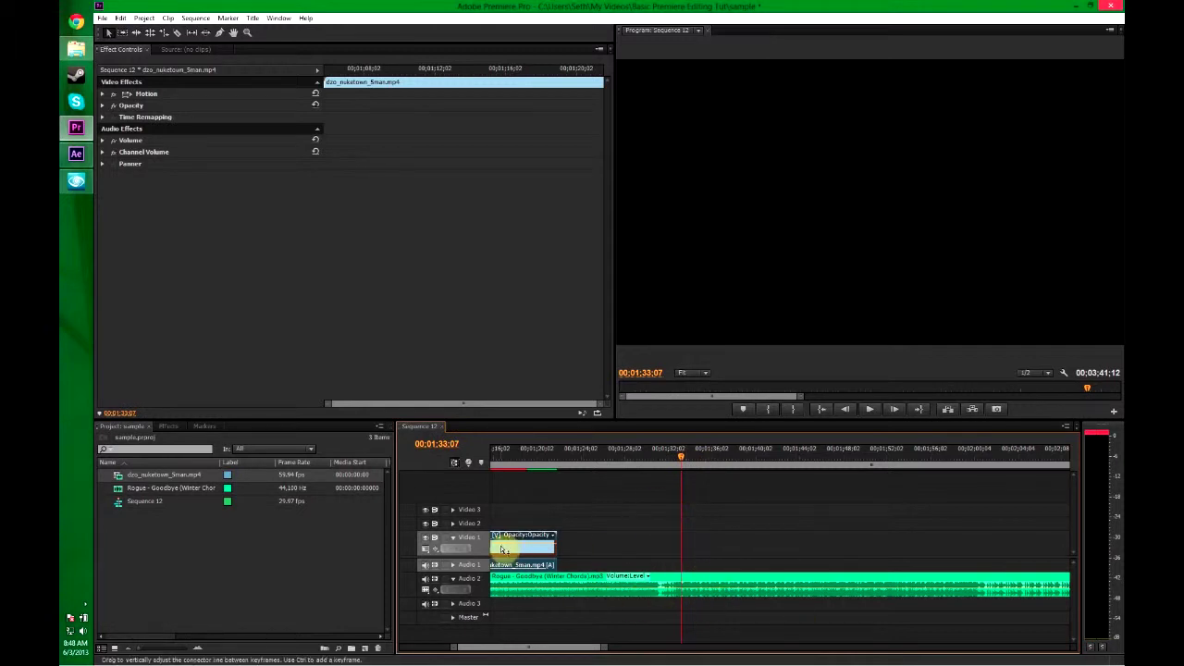
drag(503, 550, 530, 546)
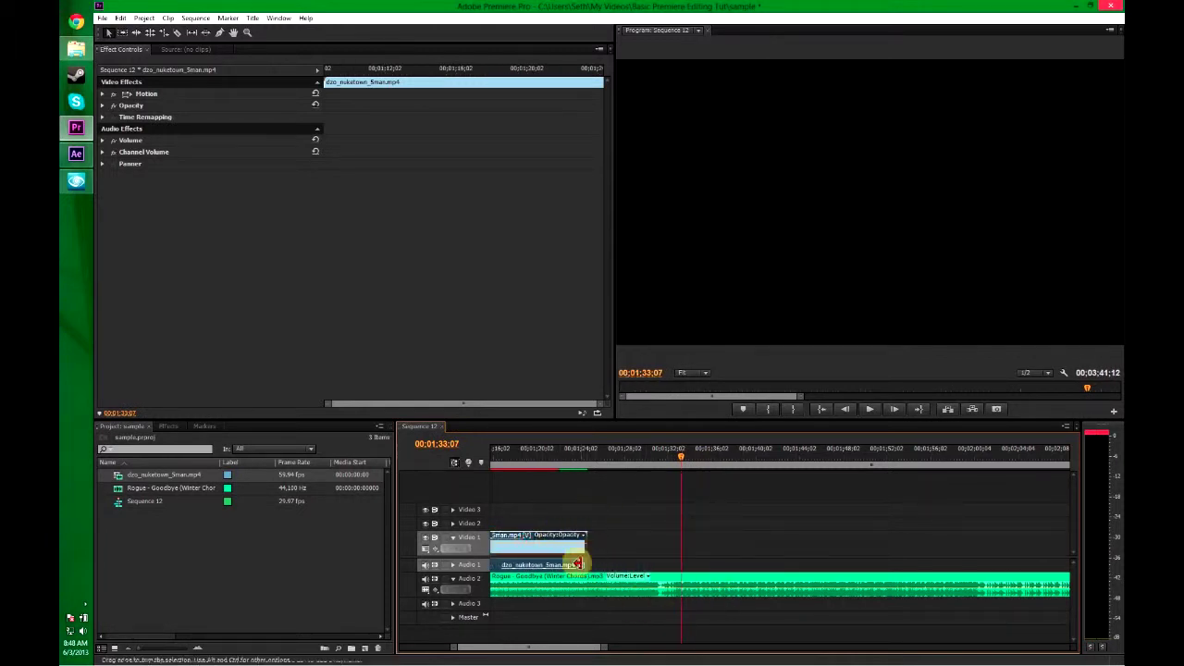
drag(682, 460, 663, 464)
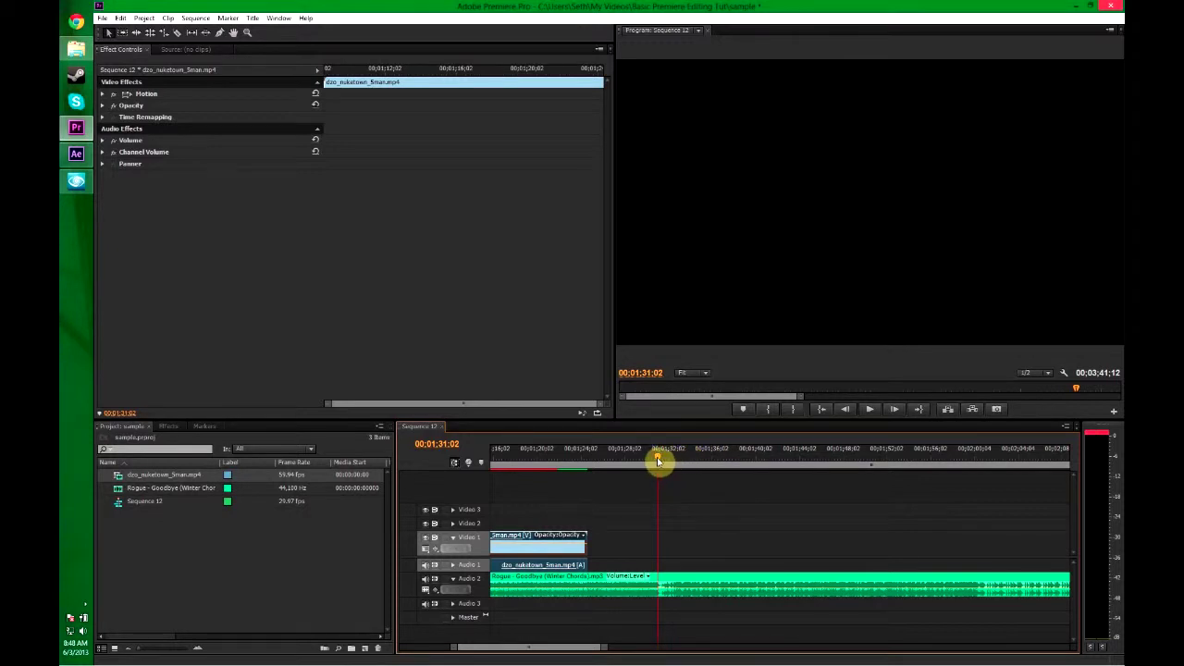
- Place a marker exactly on the first beat near 1:31
drag(658, 462, 651, 460)
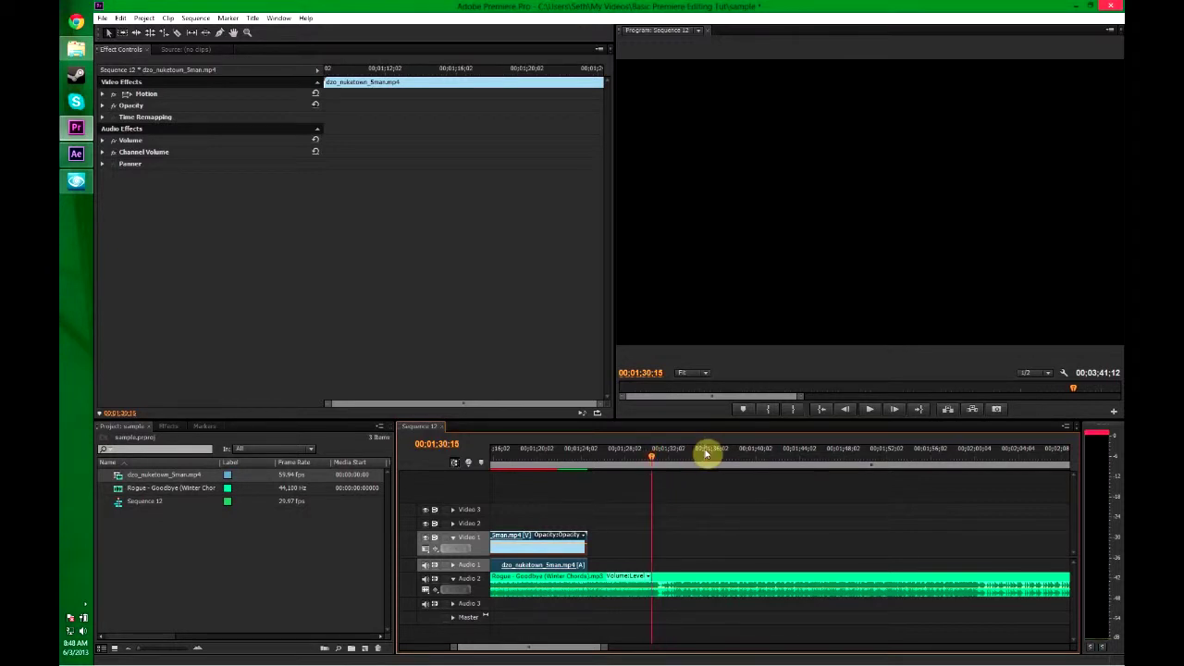
drag(654, 463, 658, 460)
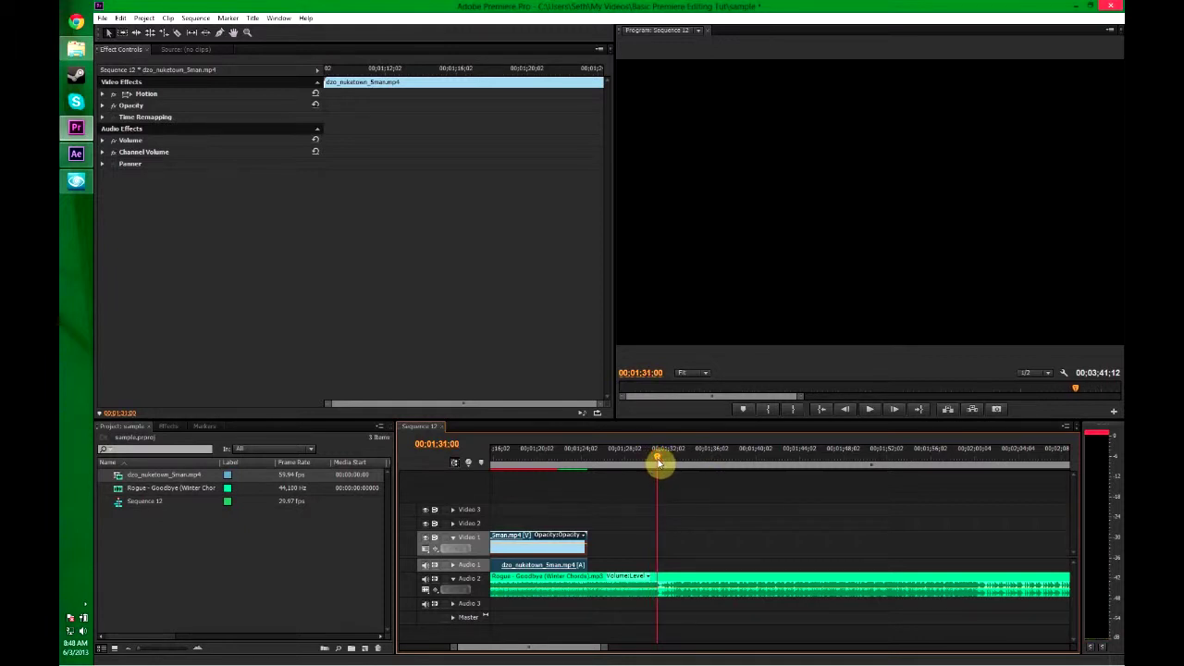
key(m)
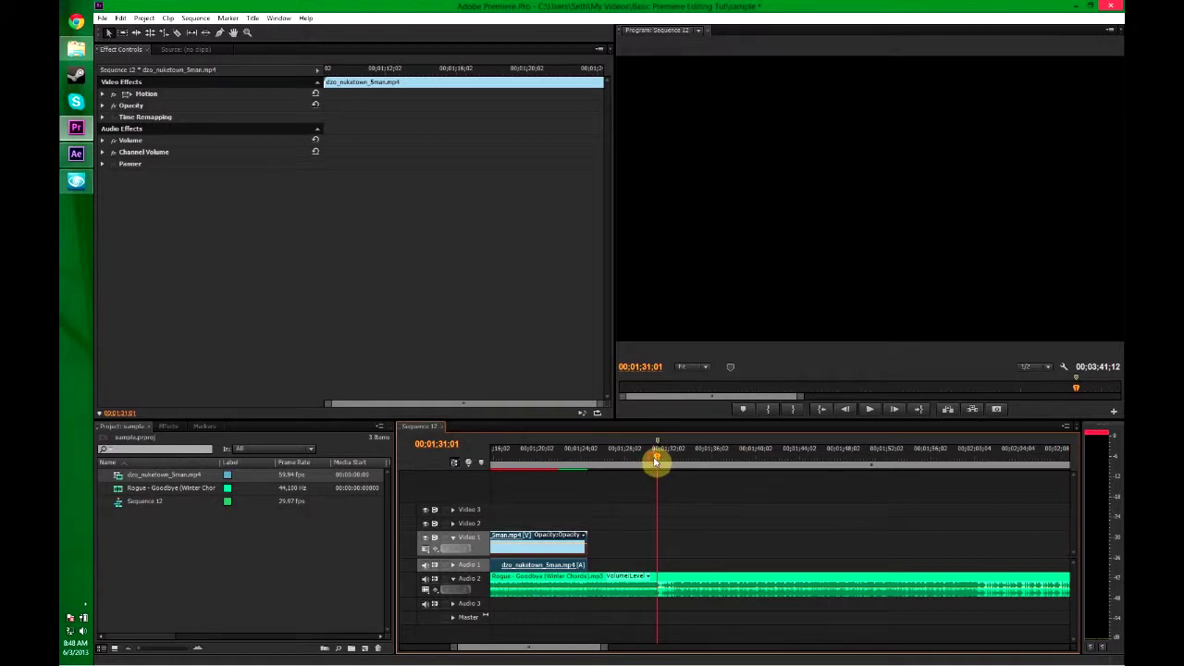
- Mark each beat live during playback through about 1:52, then move the nuketown clip under the markers
drag(656, 460, 639, 460)
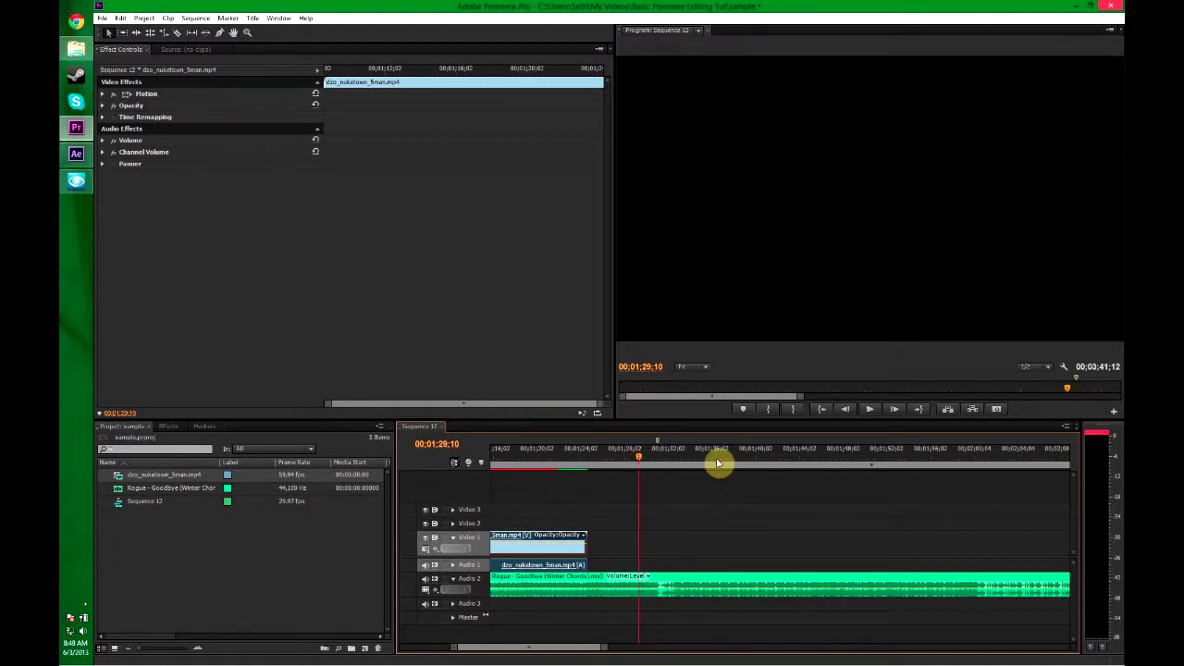
key(space)
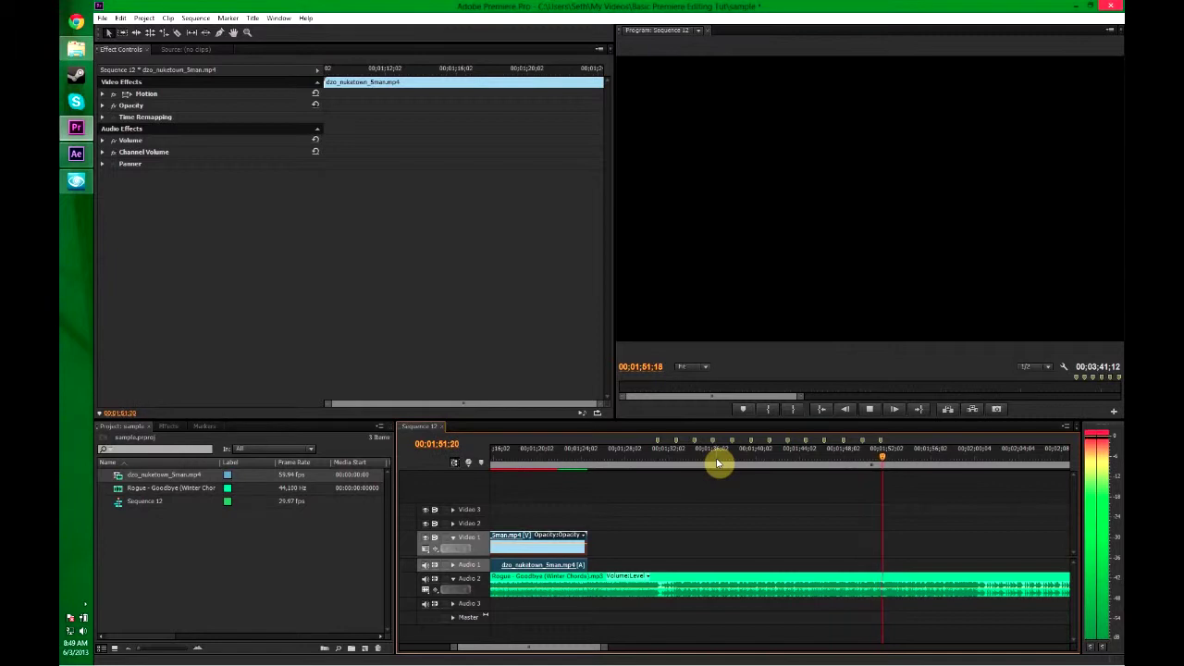
key(space)
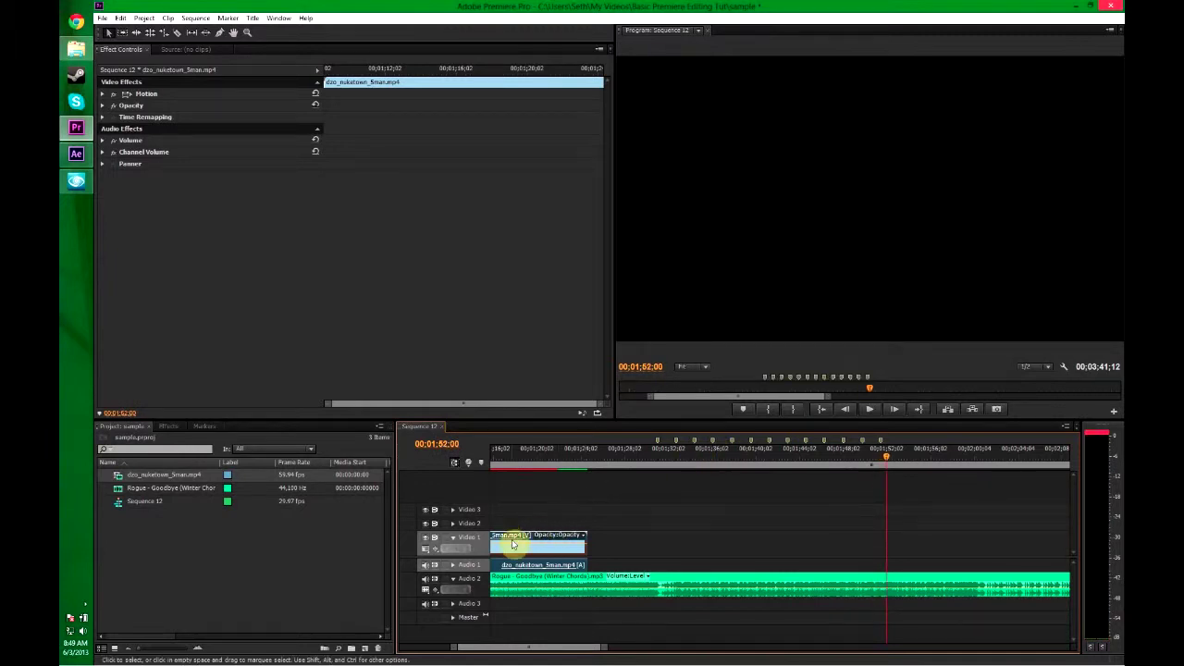
drag(511, 542, 729, 541)
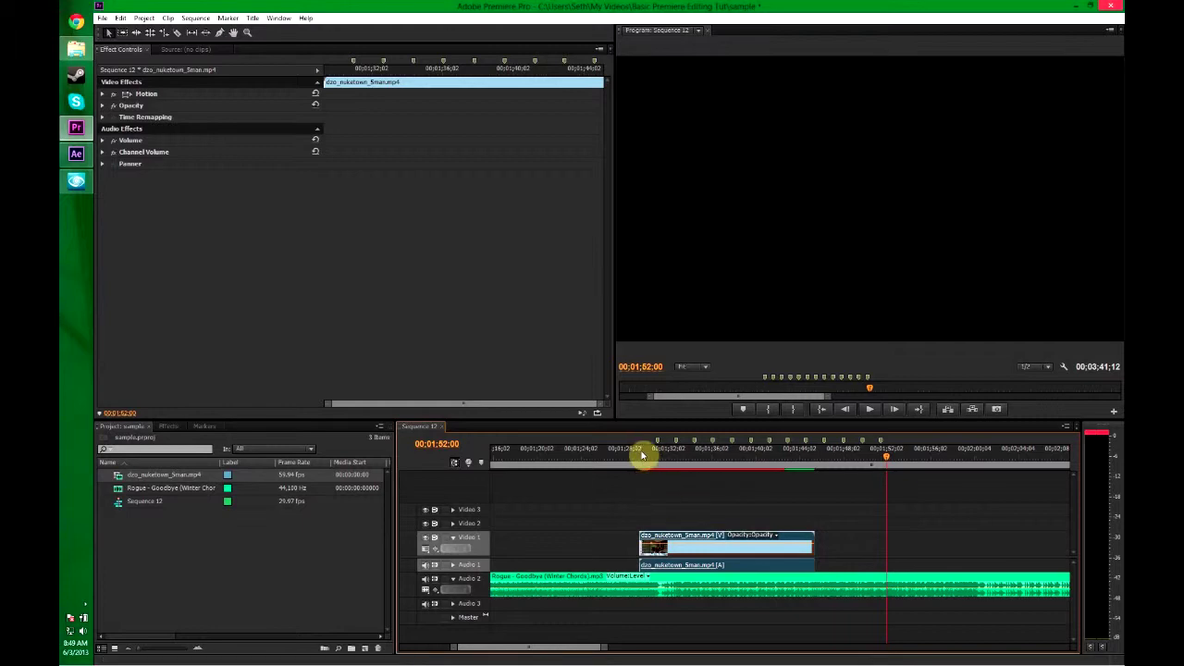
- Step frame by frame to the shot and trim the clip's start to the playhead at the first marker
drag(643, 455, 662, 454)
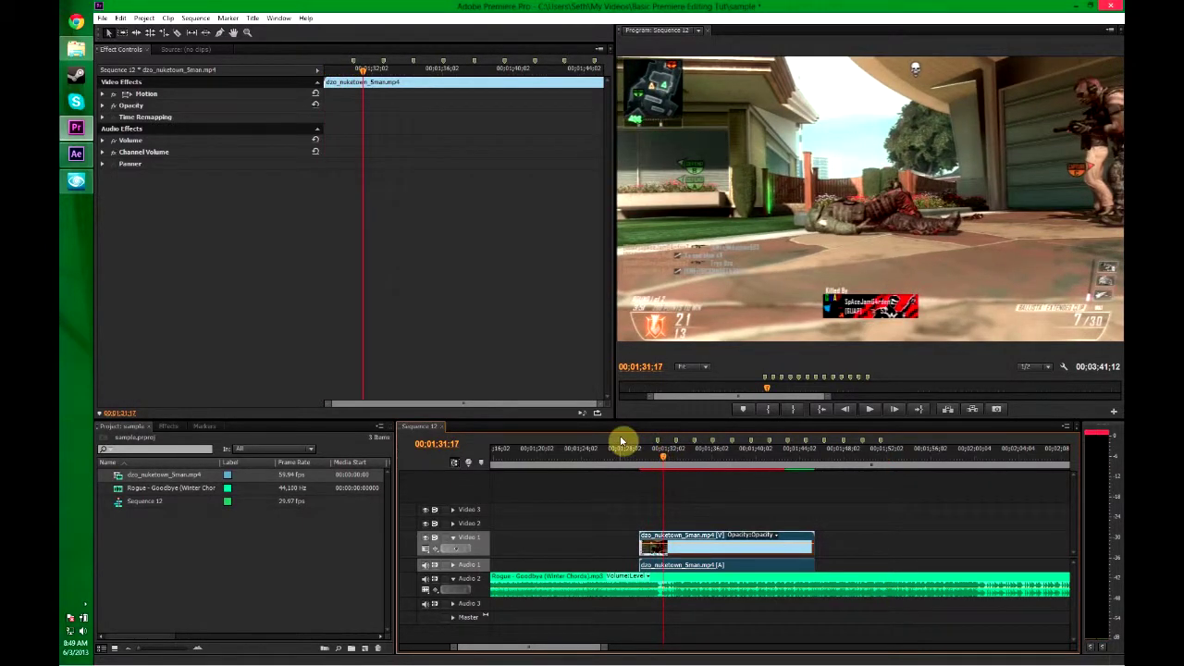
key(Right)
key(Left)
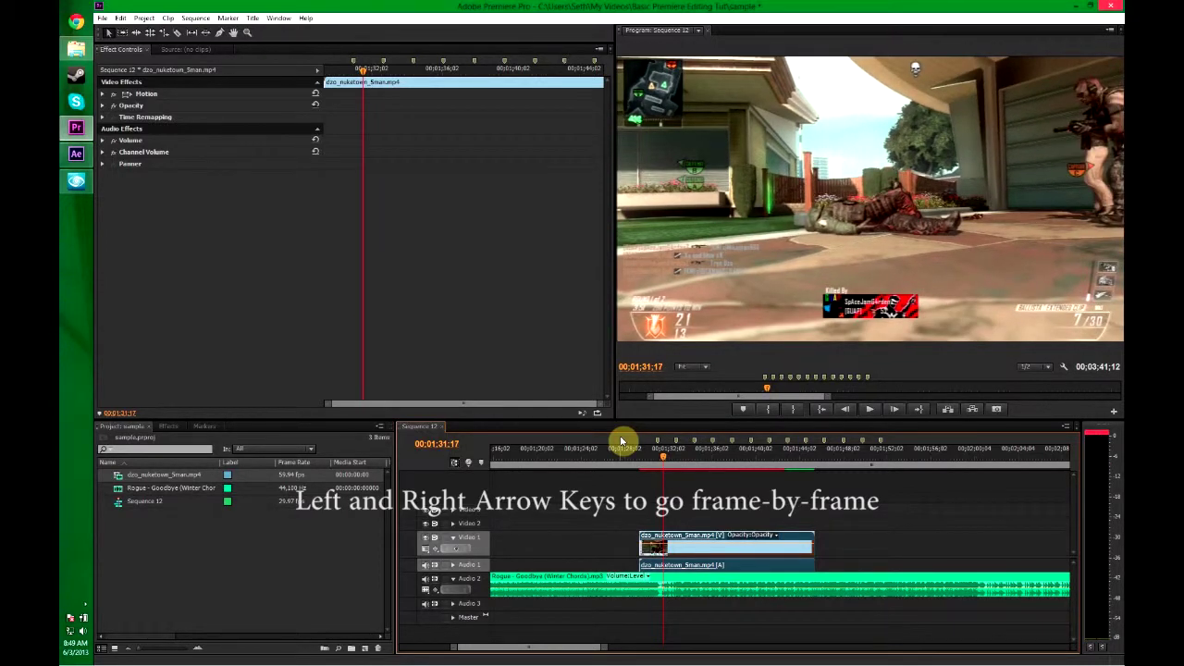
key(Right)
key(Right)
key(Right)
key(Right)
key(Right)
key(Right)
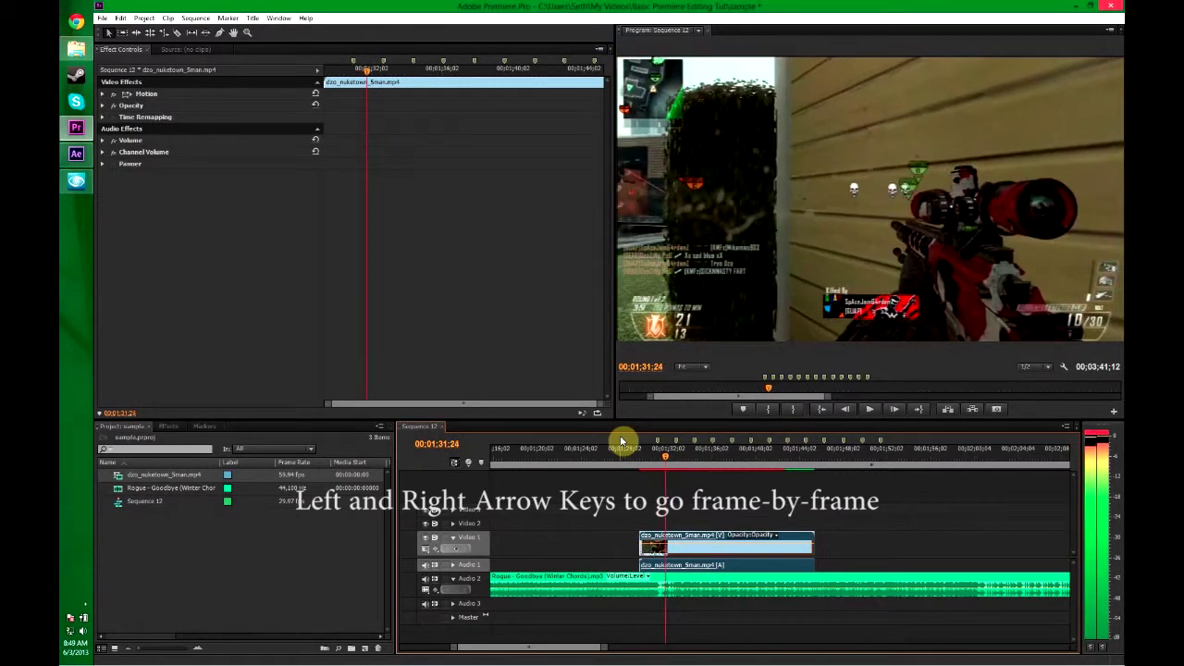
key(Right)
key(Left)
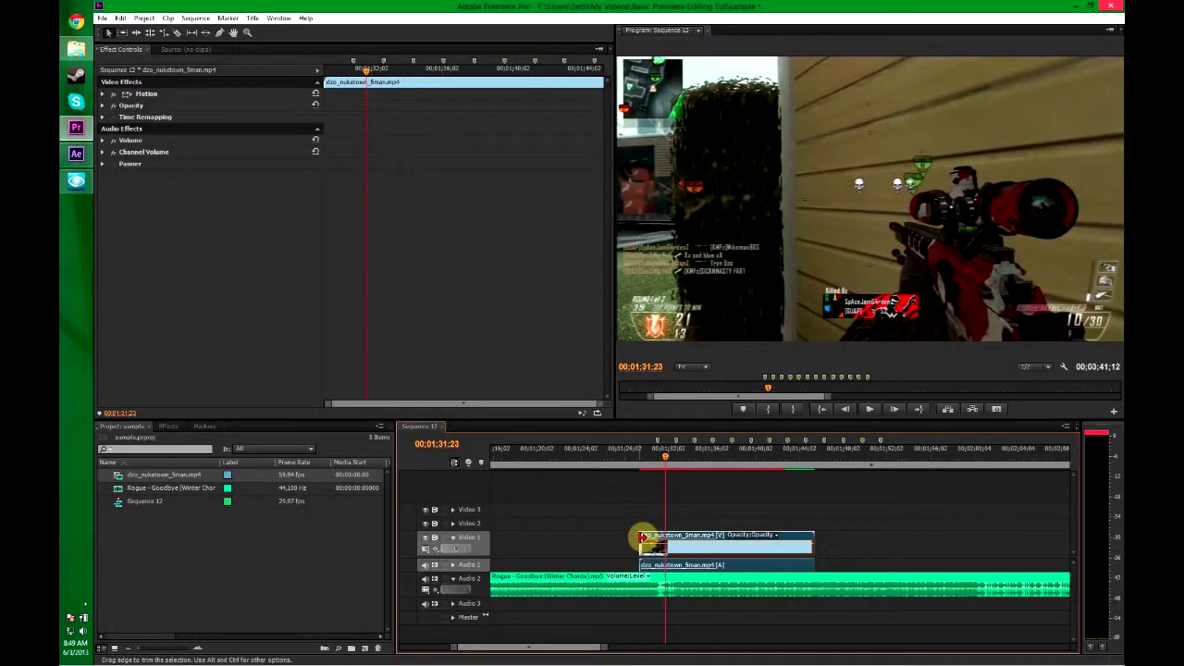
drag(641, 537, 682, 536)
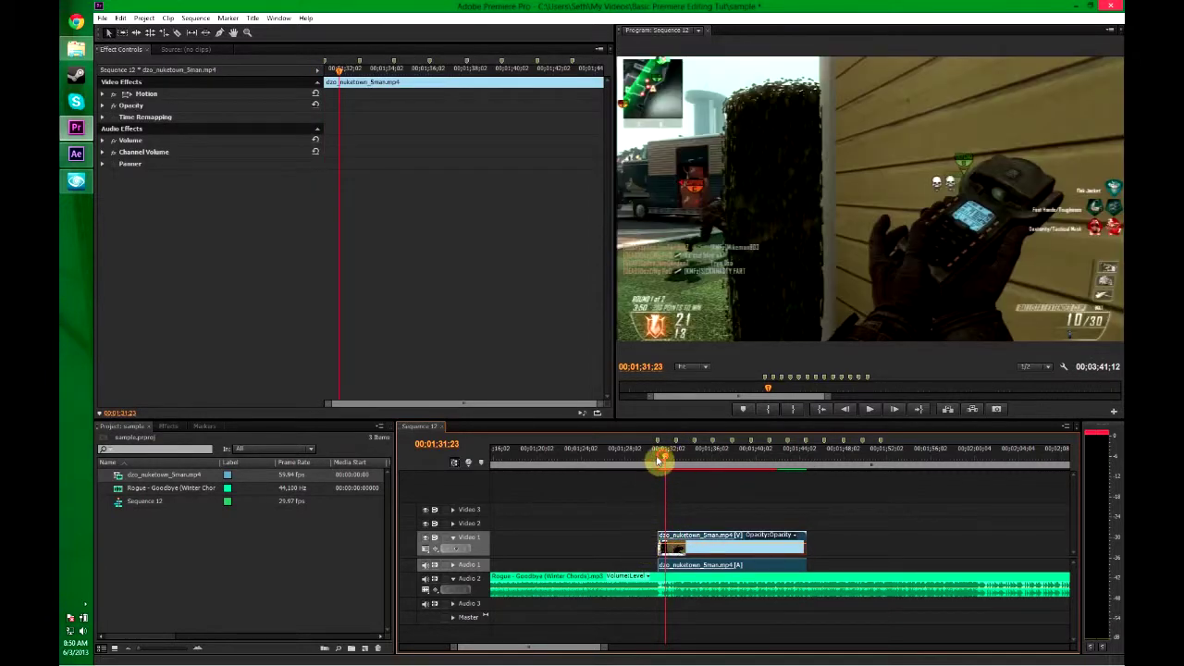
- Play back the trimmed clip from just before its start
click(654, 459)
key(space)
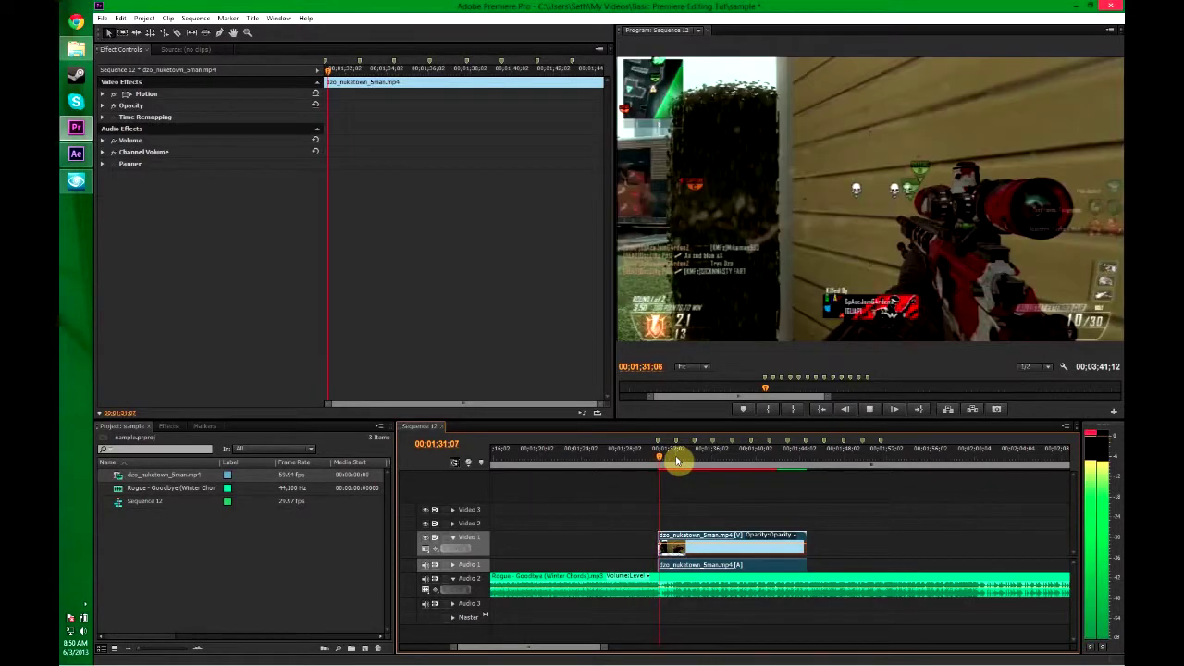
key(space)
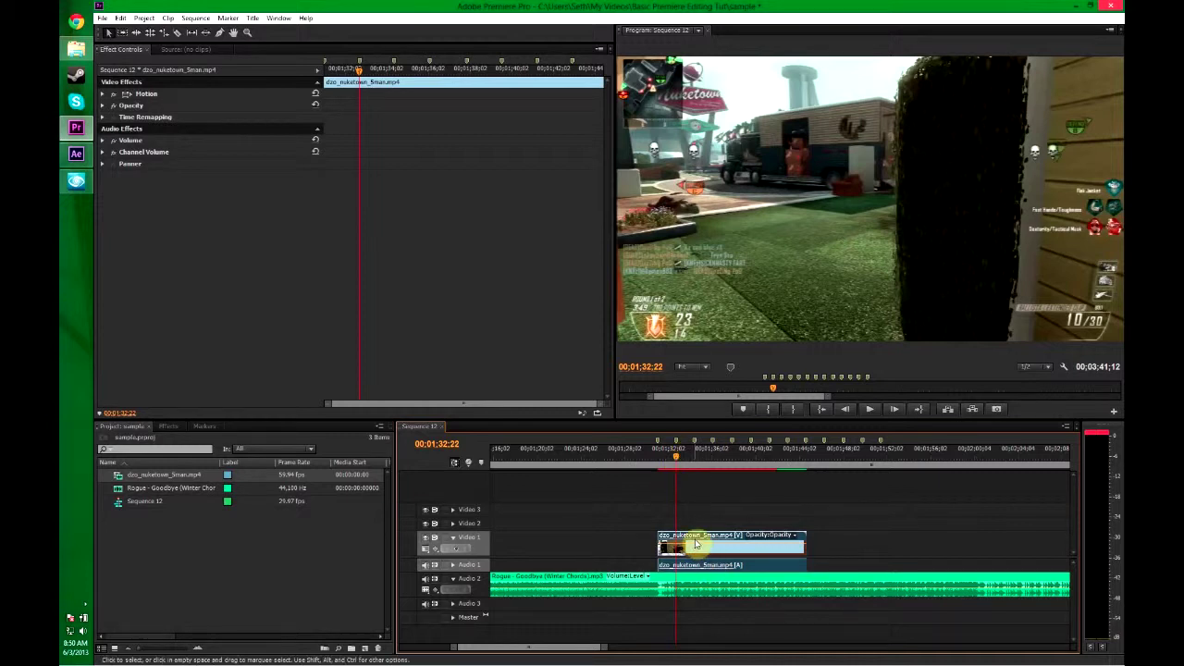
- Reposition the gameplay clip on Video 1, return the playhead to 00;01;30;00, and expand Audio 1
click(179, 33)
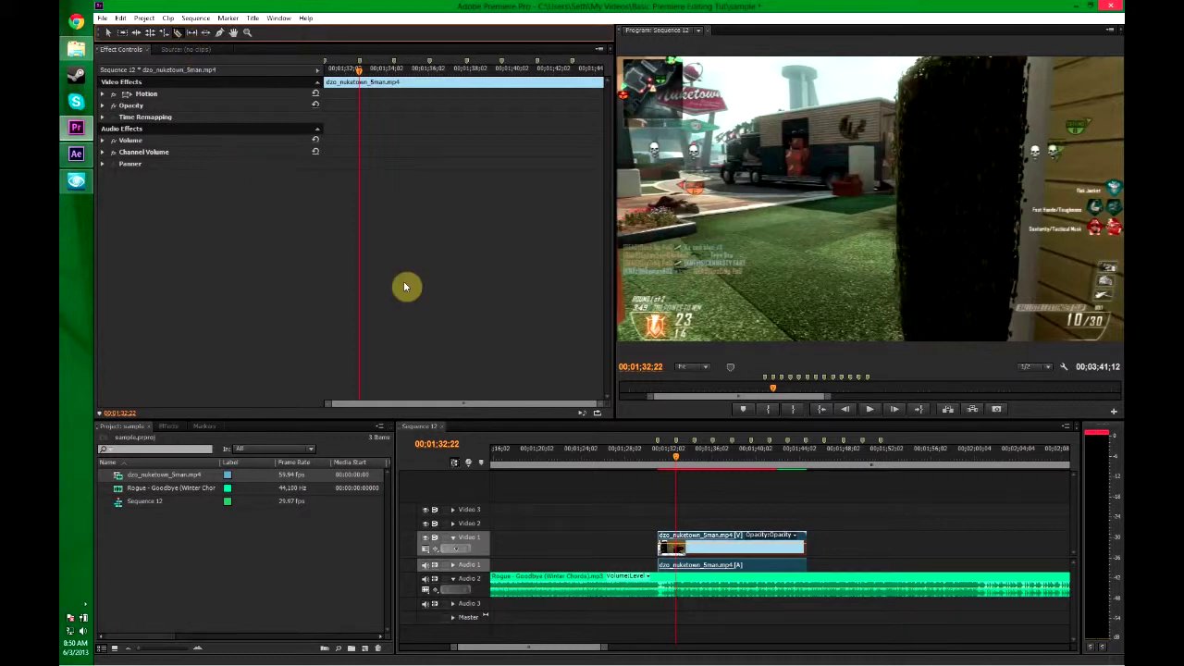
key(v)
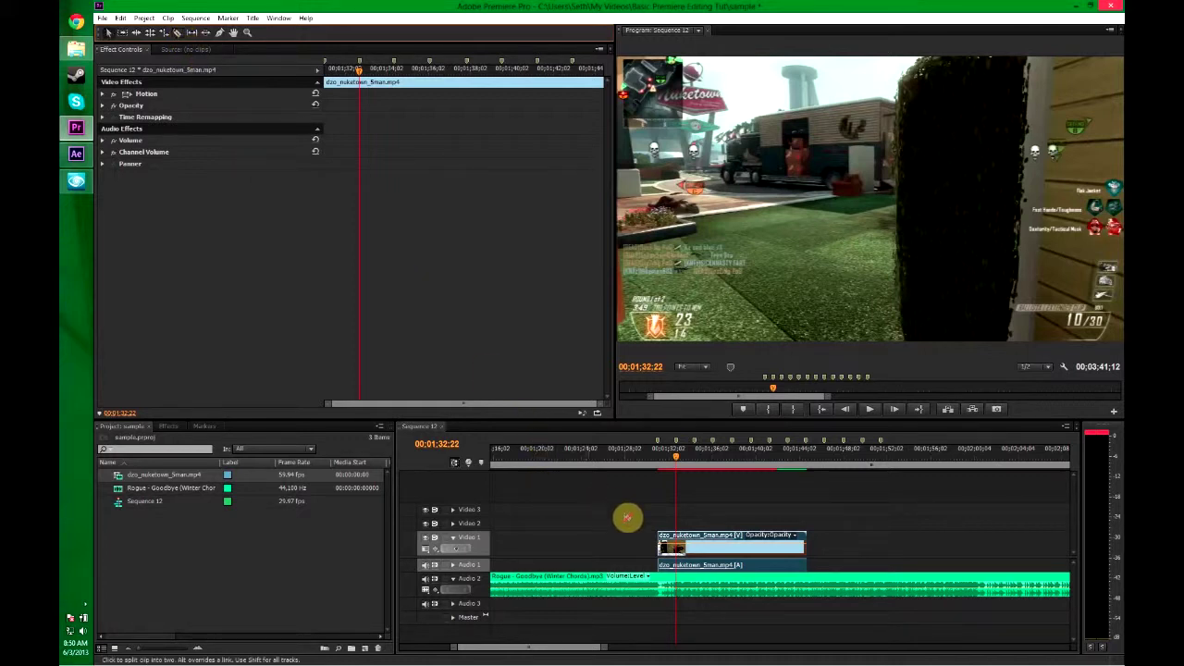
drag(674, 530, 709, 542)
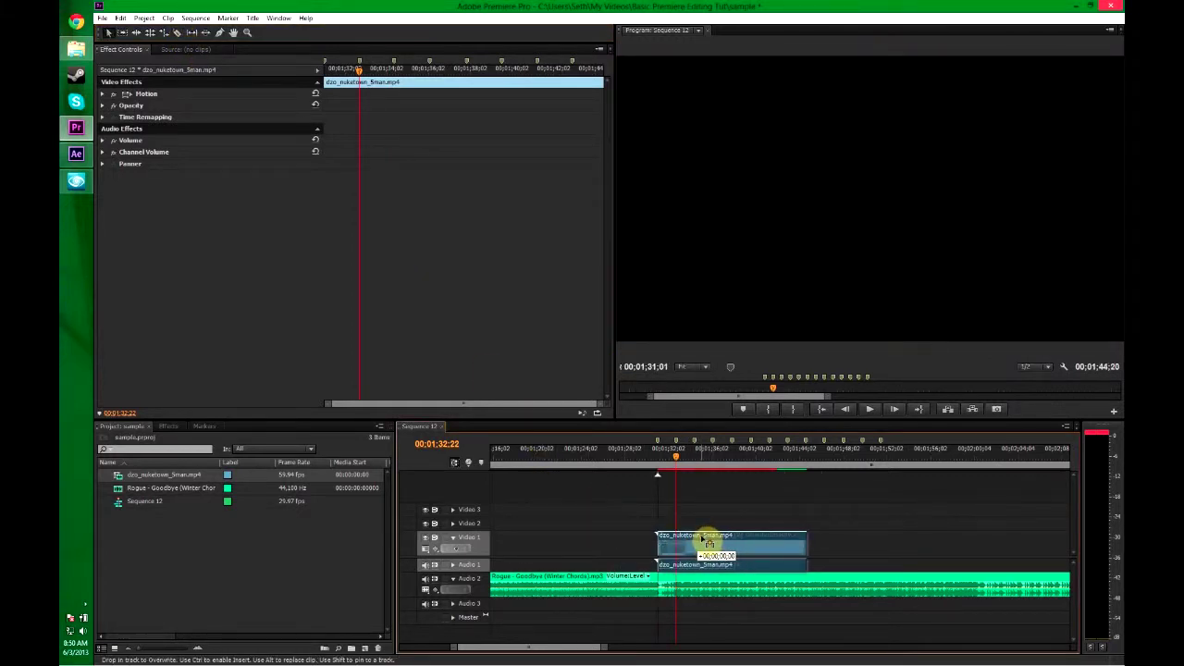
drag(676, 456, 646, 457)
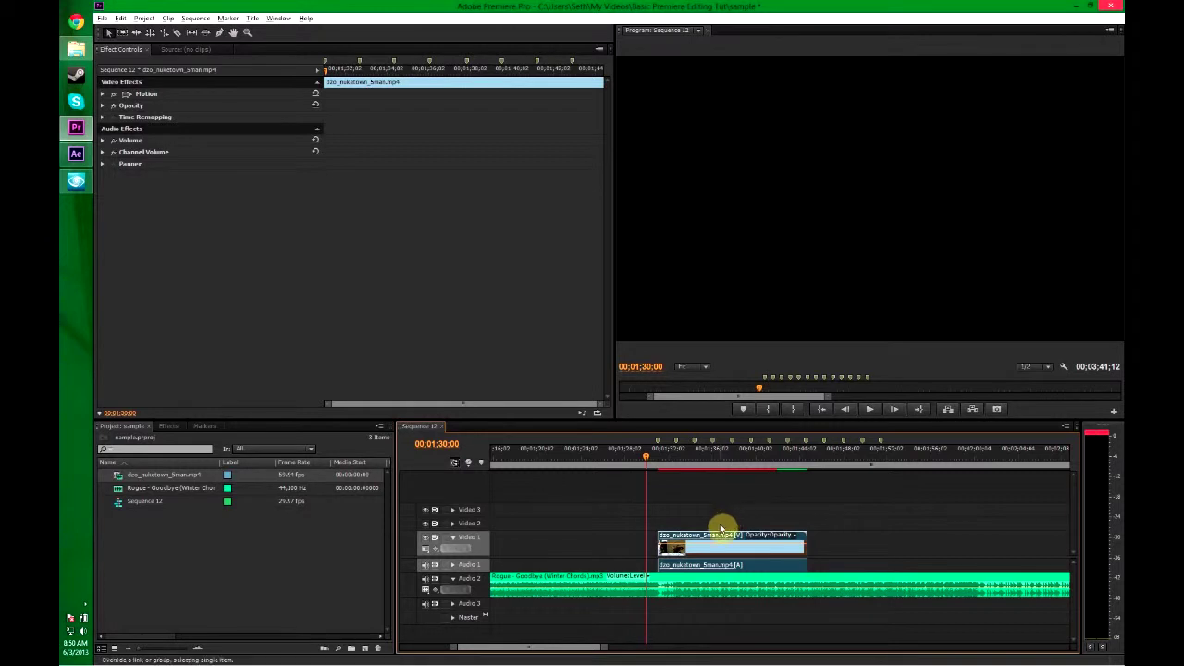
scroll(722, 529, up, 4)
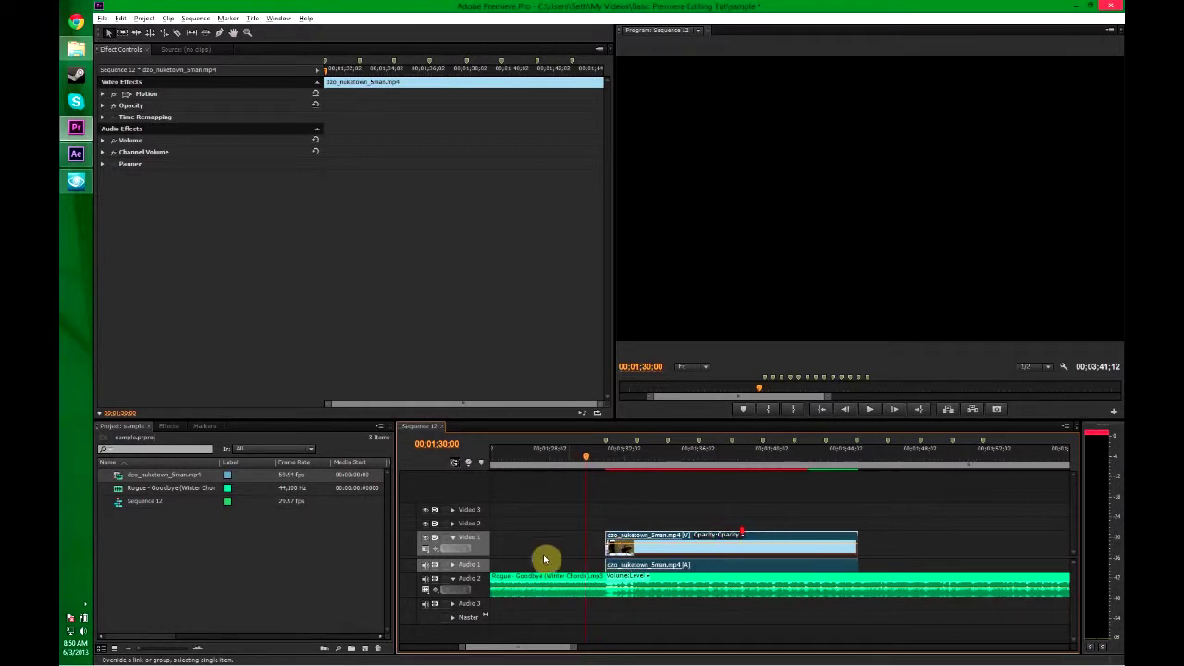
click(452, 565)
scroll(689, 569, up, 2)
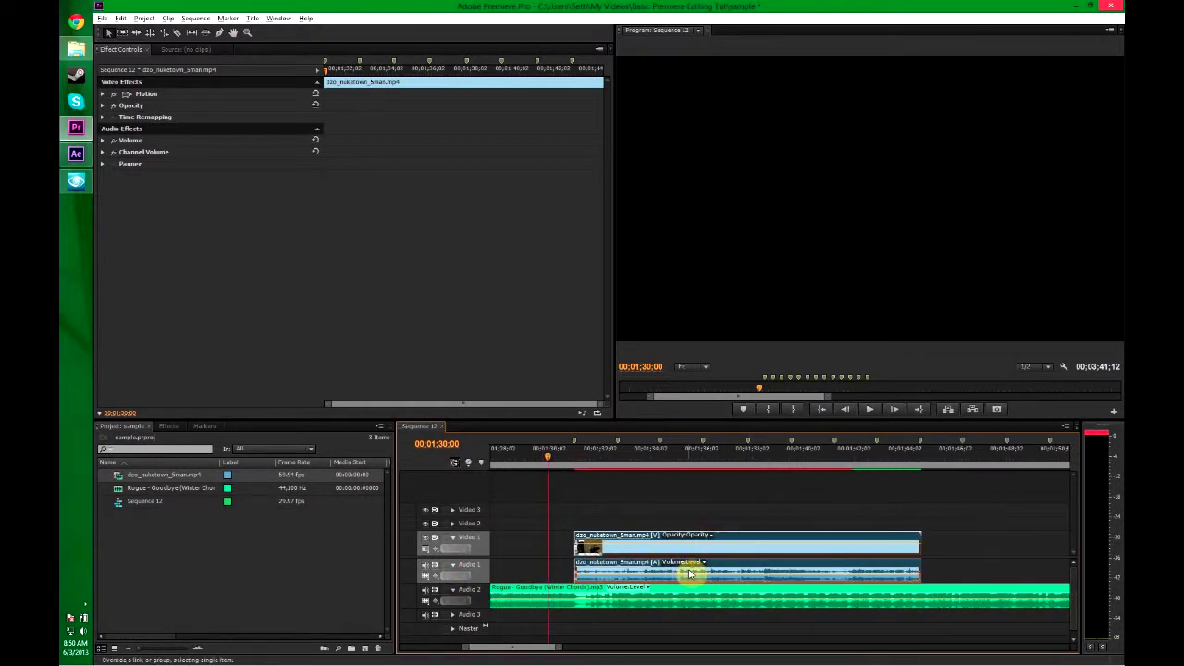
scroll(669, 562, down, 1)
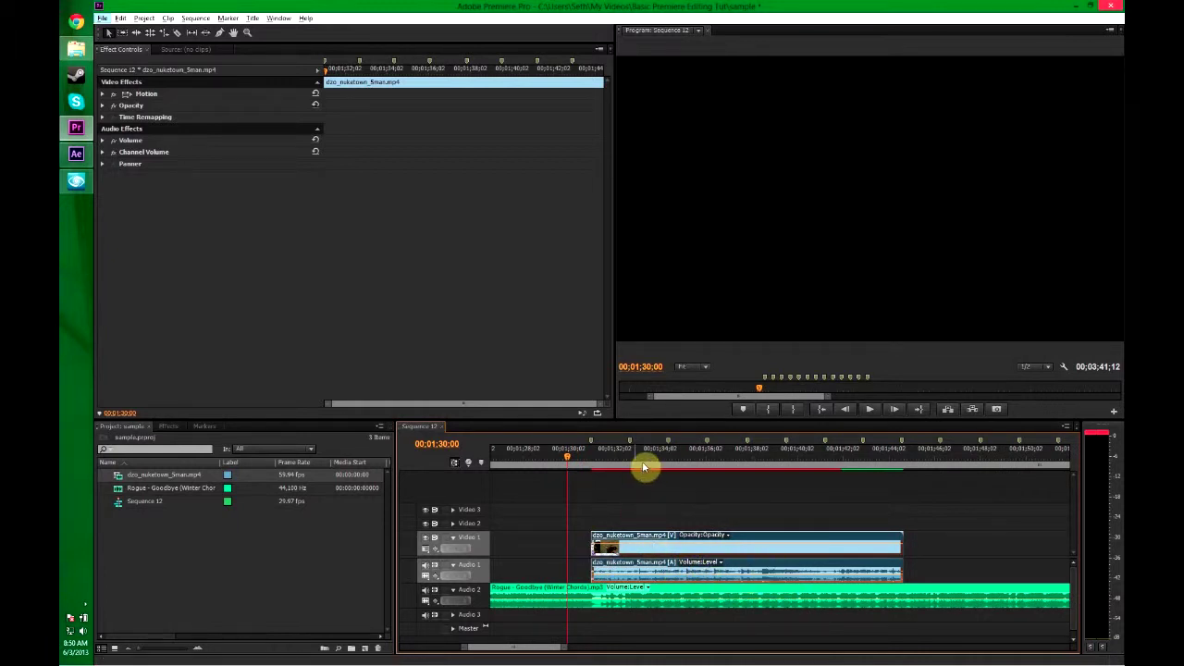
- Razor-split the clip at the gunshots near 00;01;33;24 and 00;01;35;04
click(176, 33)
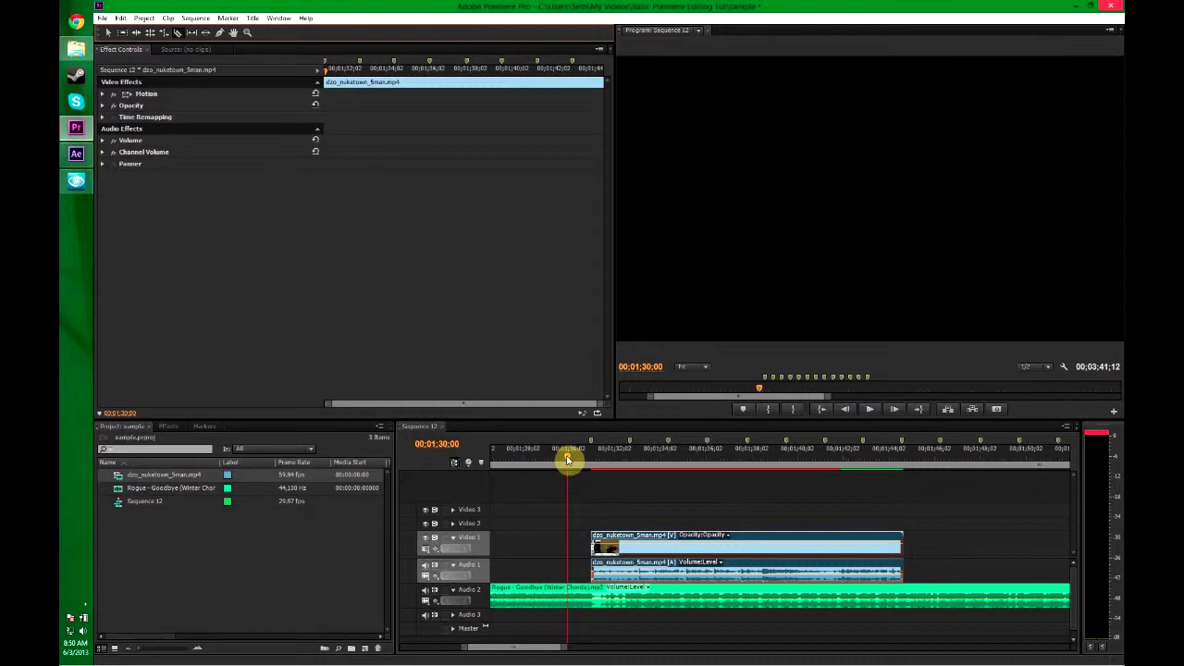
drag(568, 460, 654, 458)
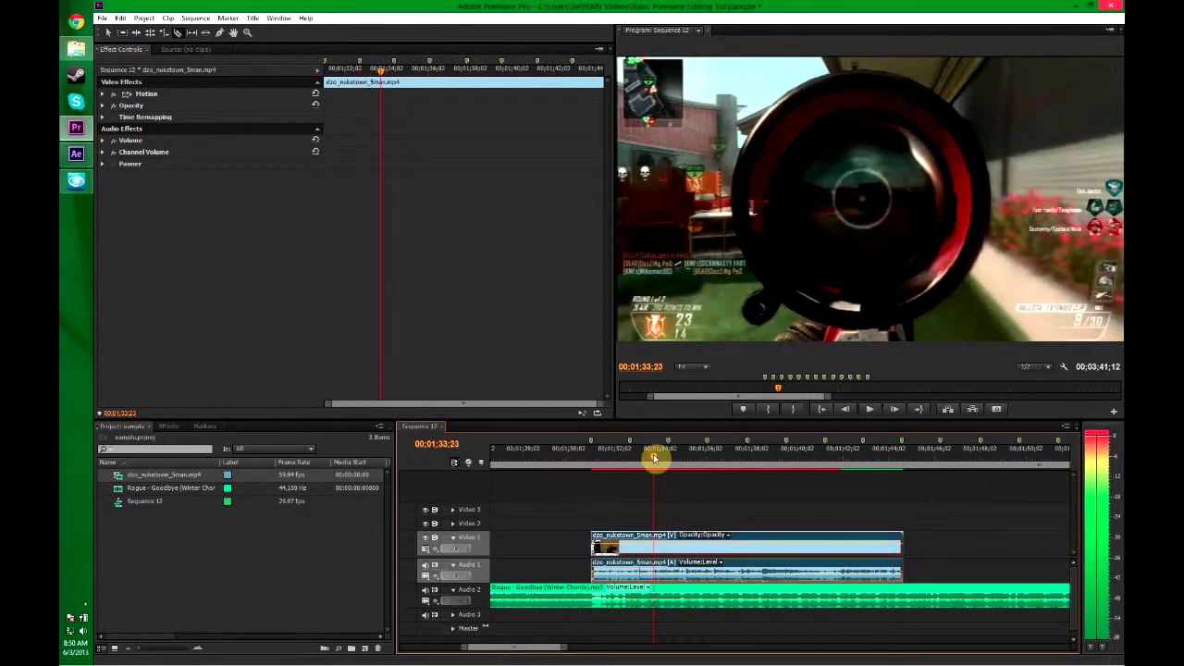
click(655, 544)
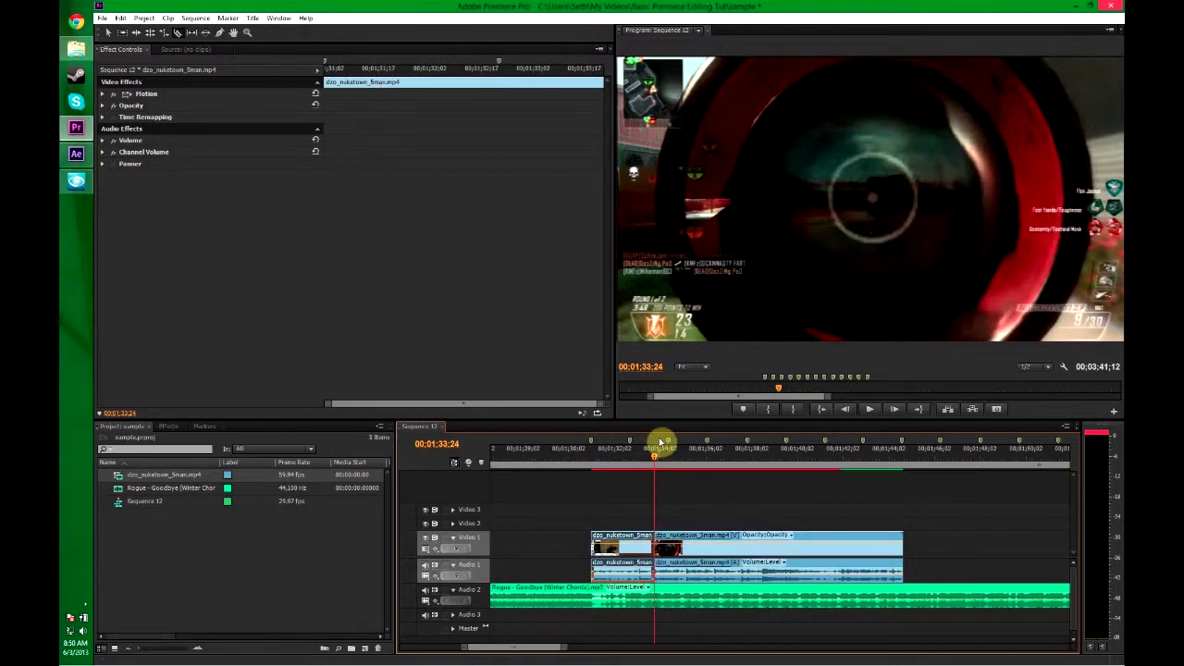
drag(659, 458, 687, 463)
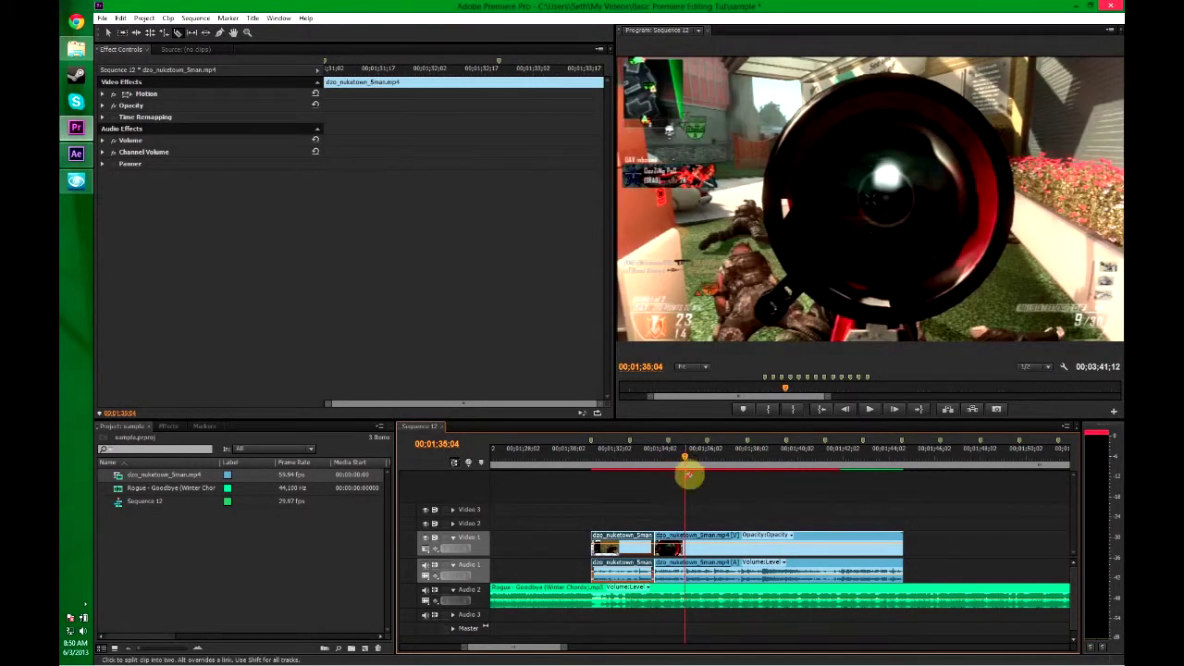
click(687, 536)
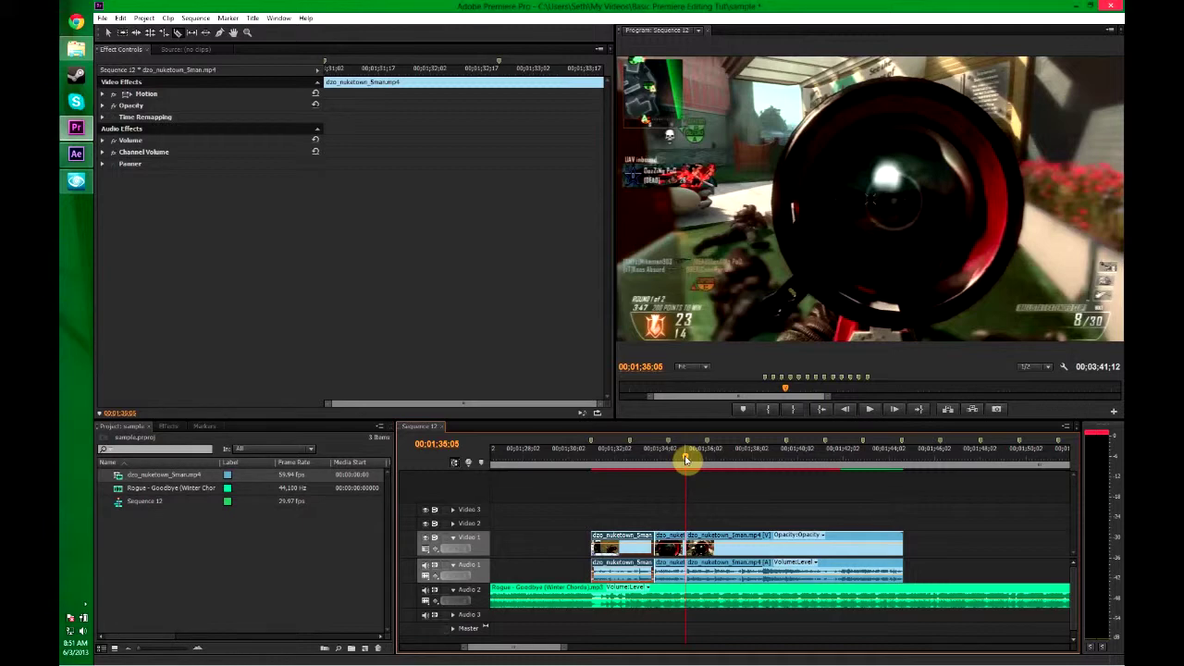
drag(686, 460, 715, 462)
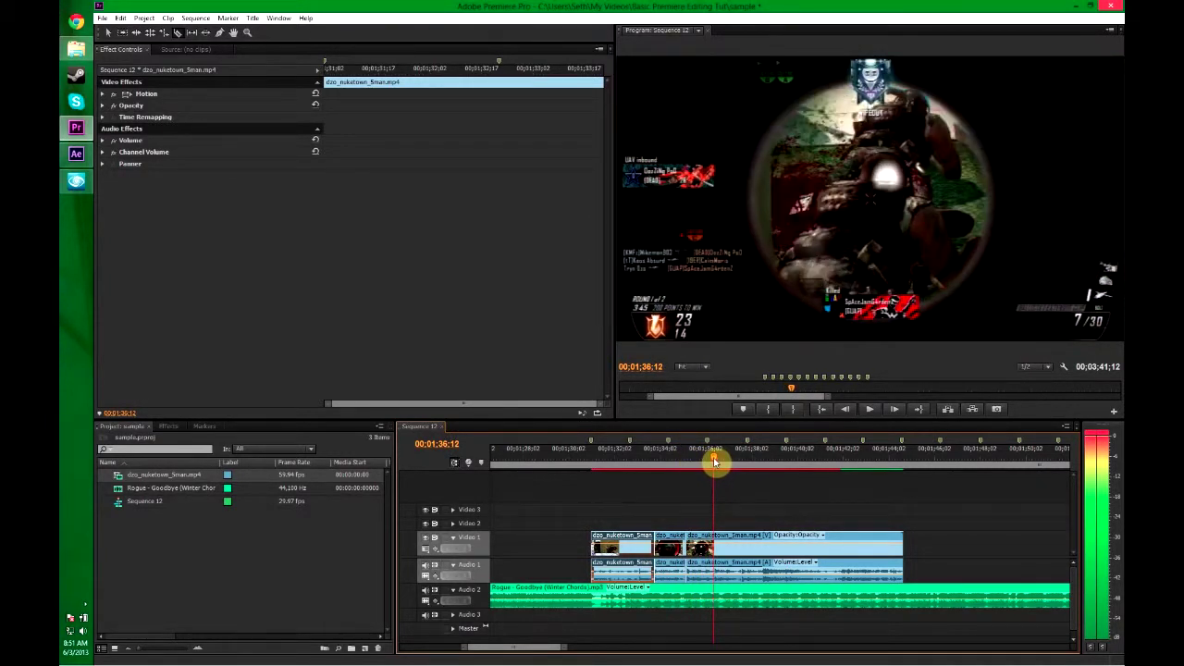
- Razor-cut the clip at the later gunshots up to about 00;01;41;29, then return the playhead to 00;01;30;04
key(c)
key(Right)
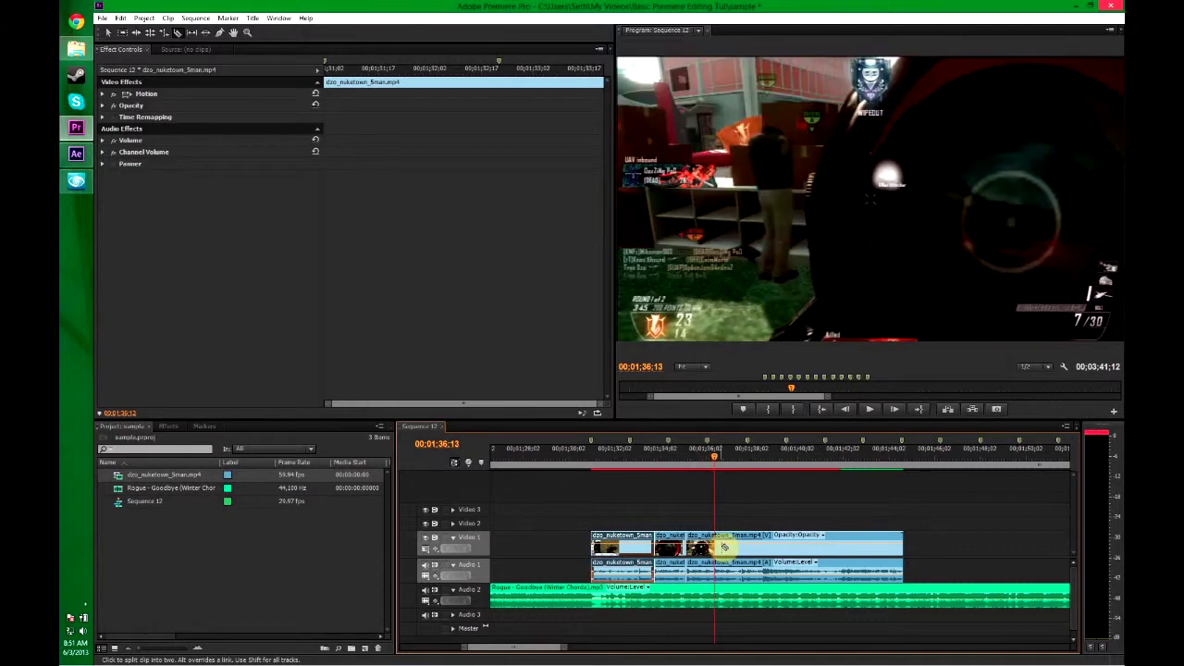
click(712, 571)
drag(713, 455, 794, 479)
click(787, 560)
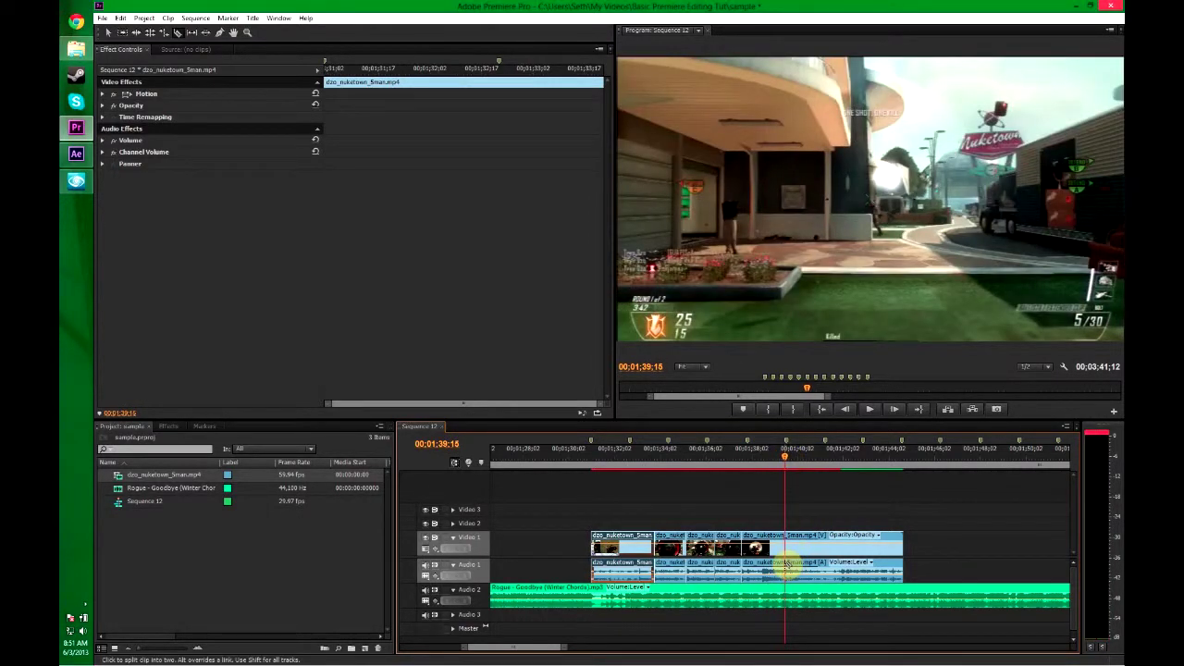
click(785, 453)
drag(786, 454, 842, 465)
click(840, 541)
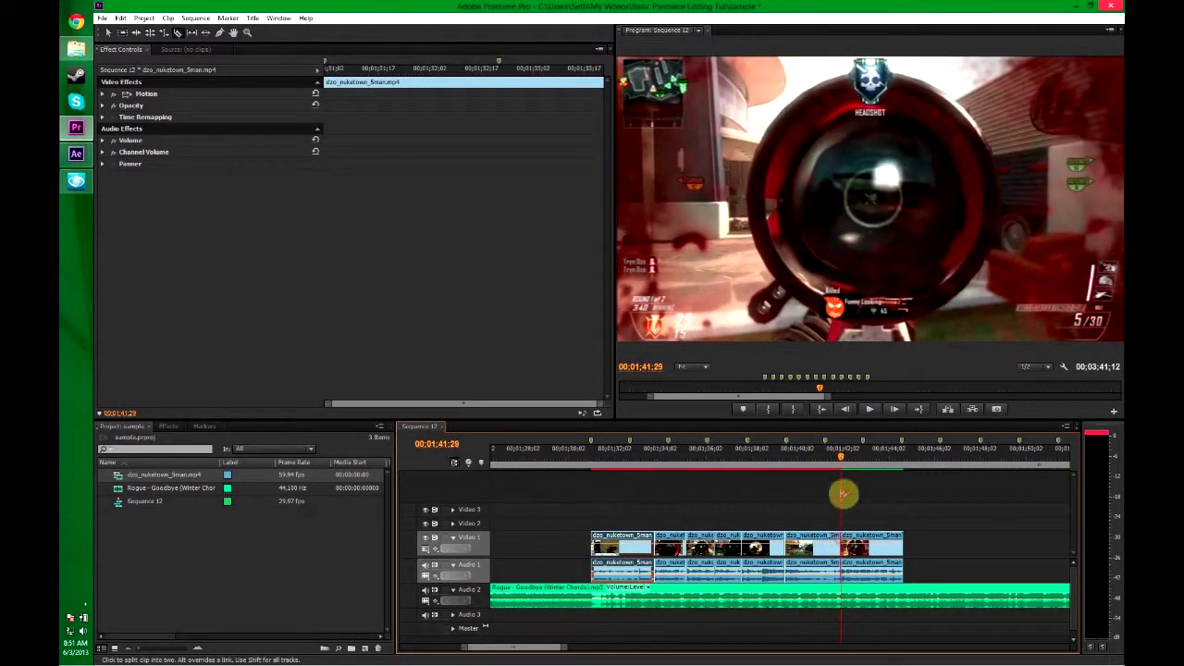
key(v)
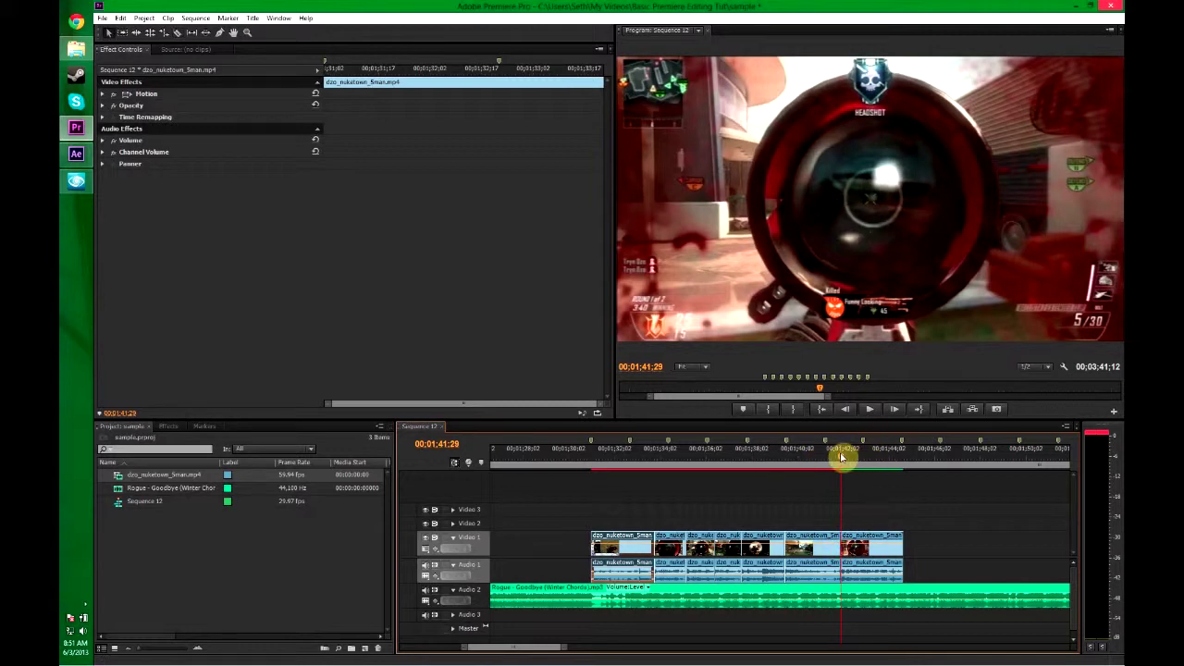
drag(842, 459, 571, 463)
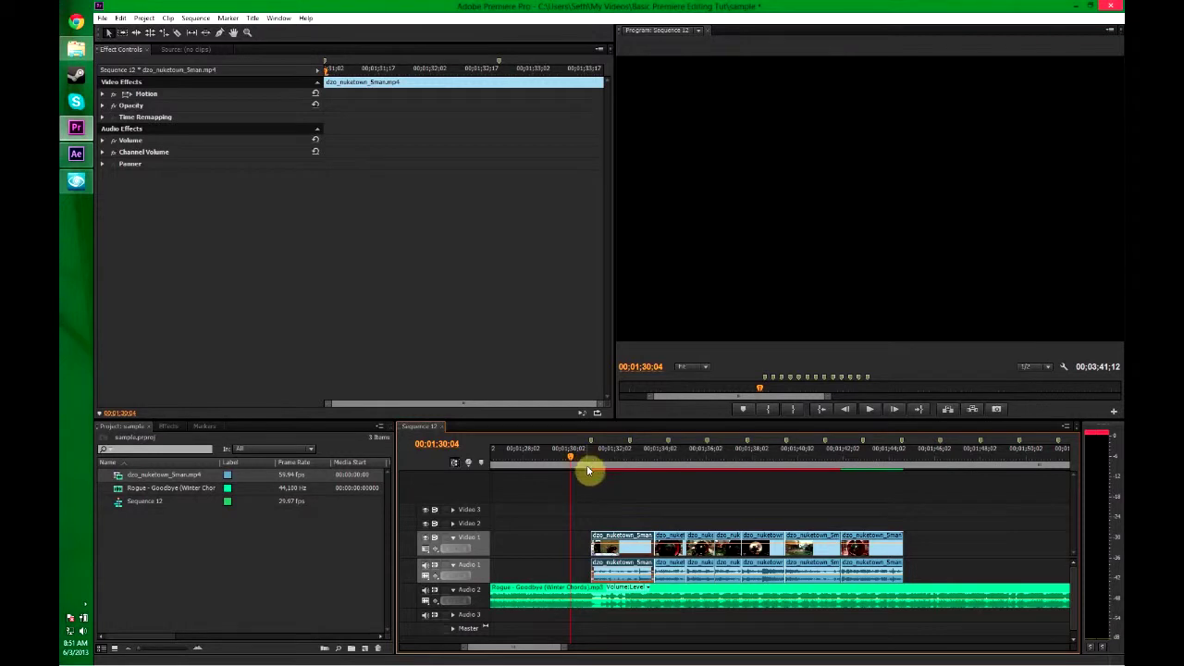
- Drag the later nuketown pieces right with the Rate Stretch tool, leaving a gap after the first piece
click(597, 518)
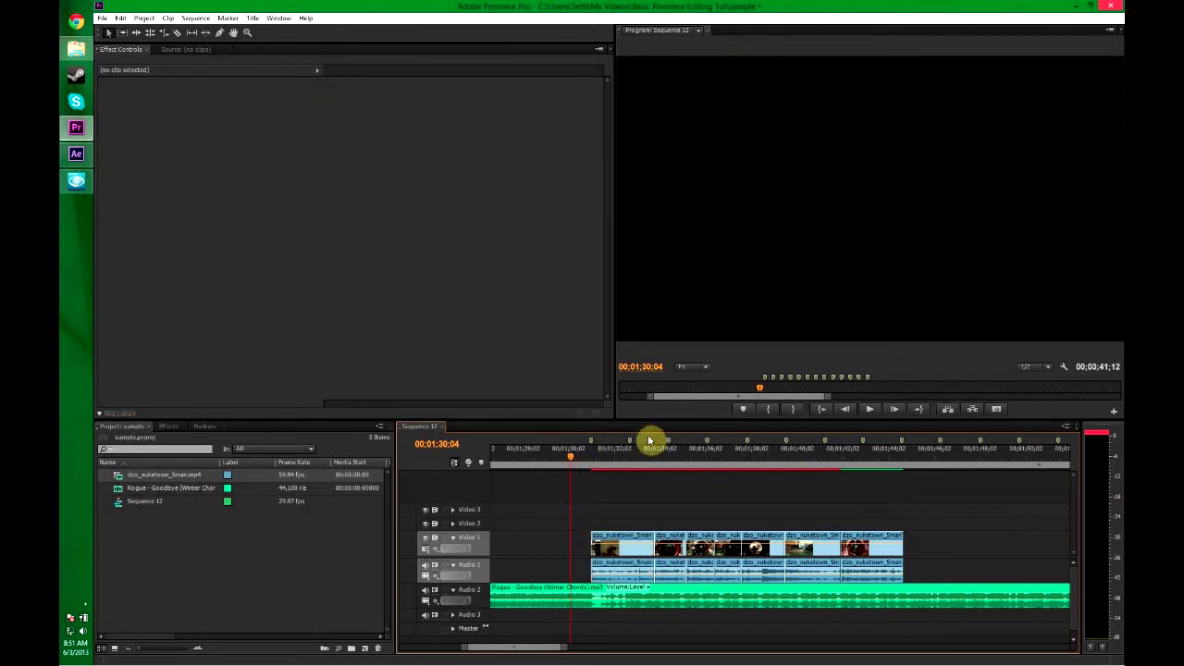
click(165, 33)
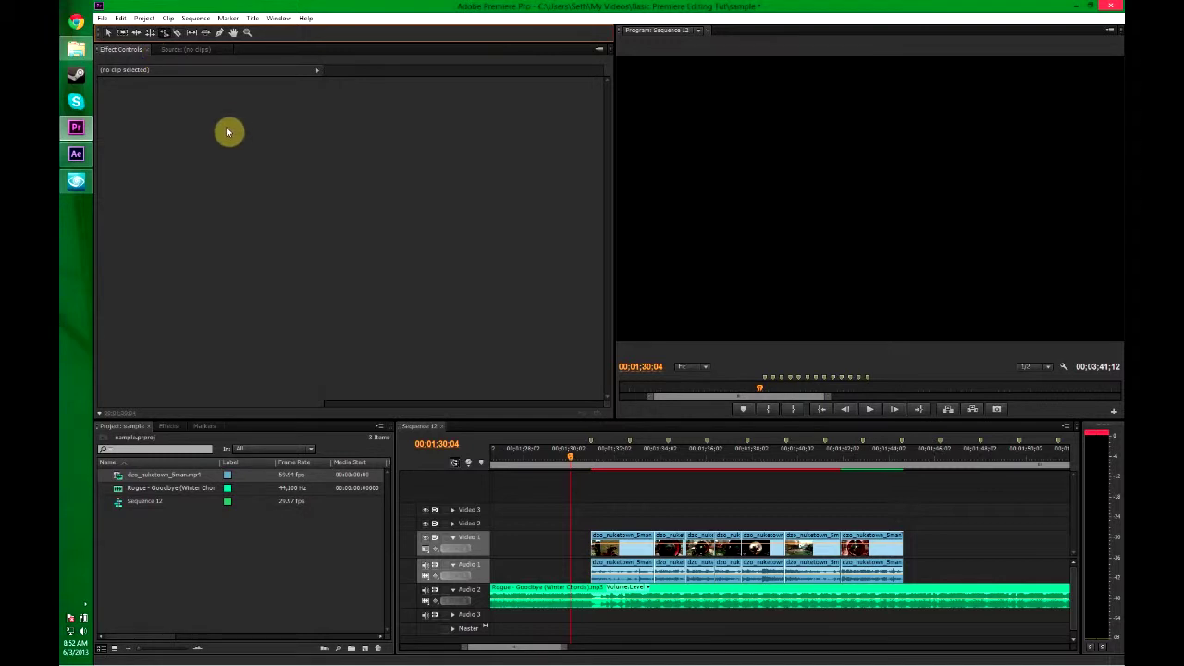
click(164, 35)
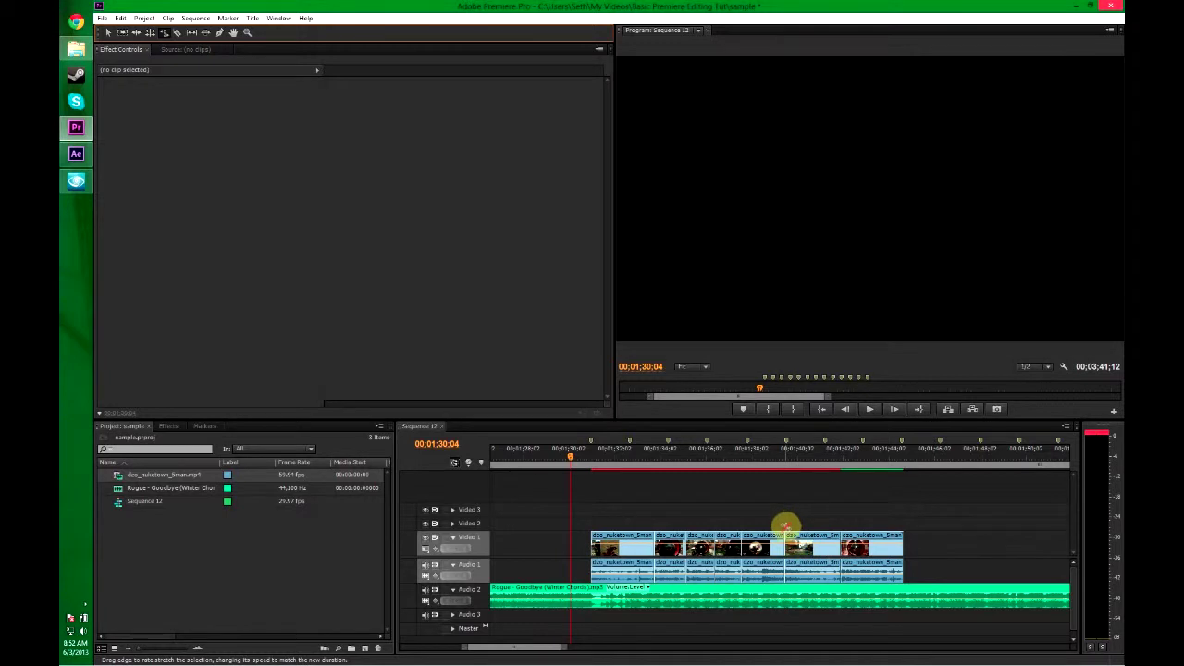
drag(945, 516, 688, 534)
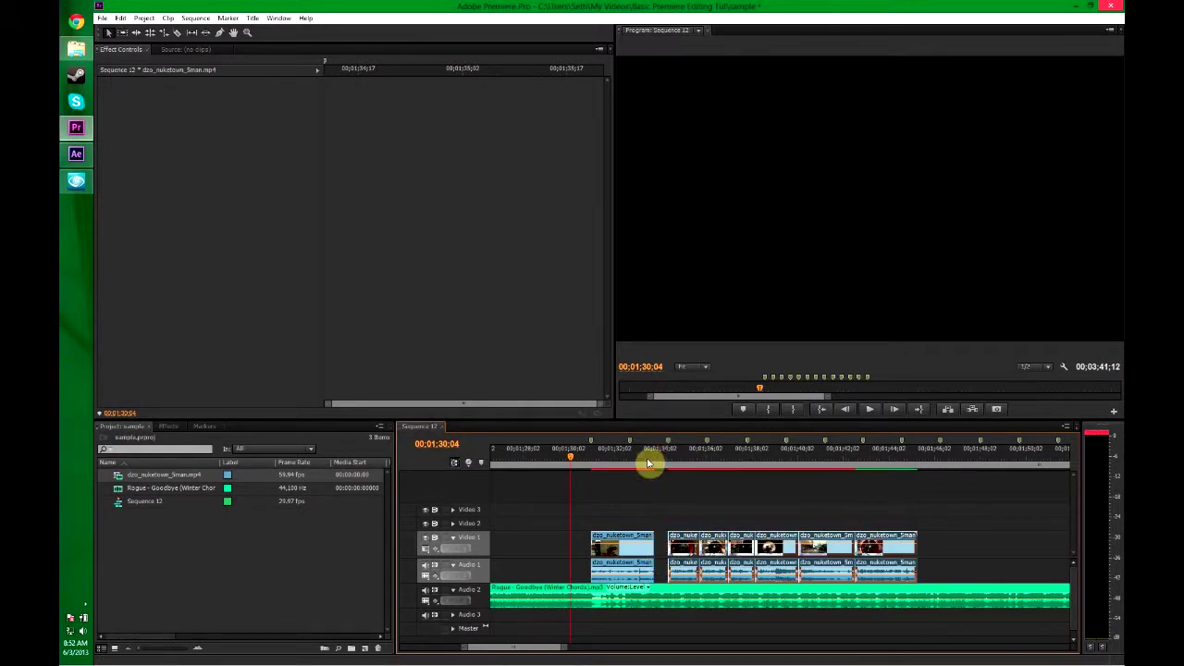
click(780, 511)
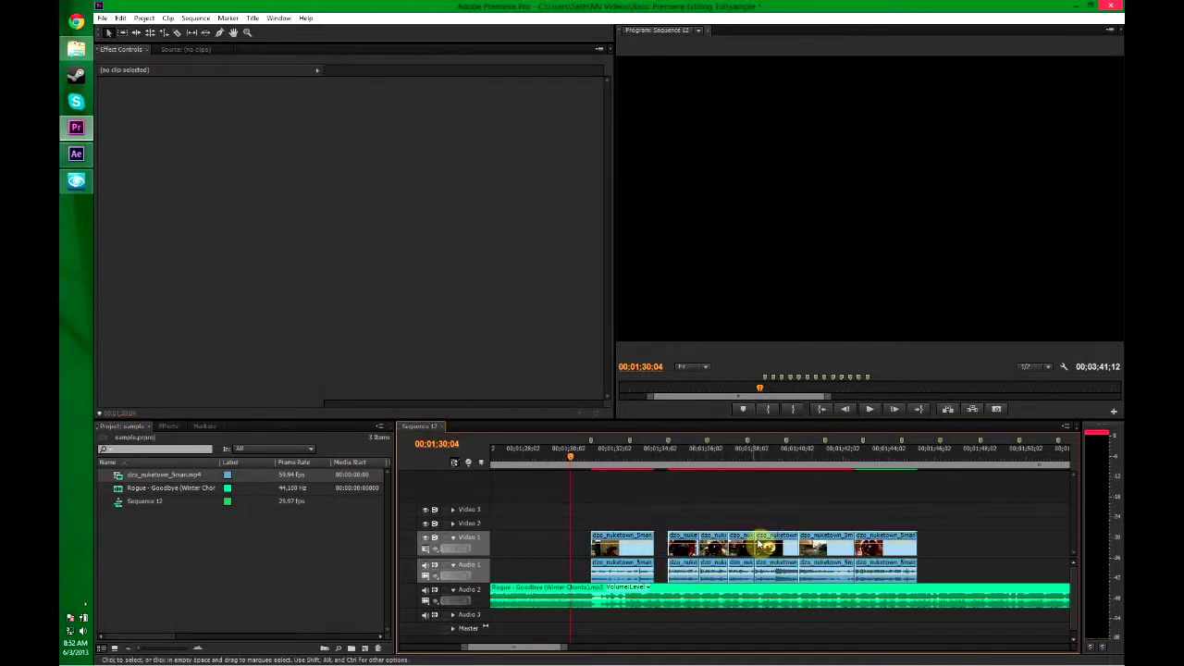
- Stretch the first piece slightly, then unlink its video from its audio
key(r)
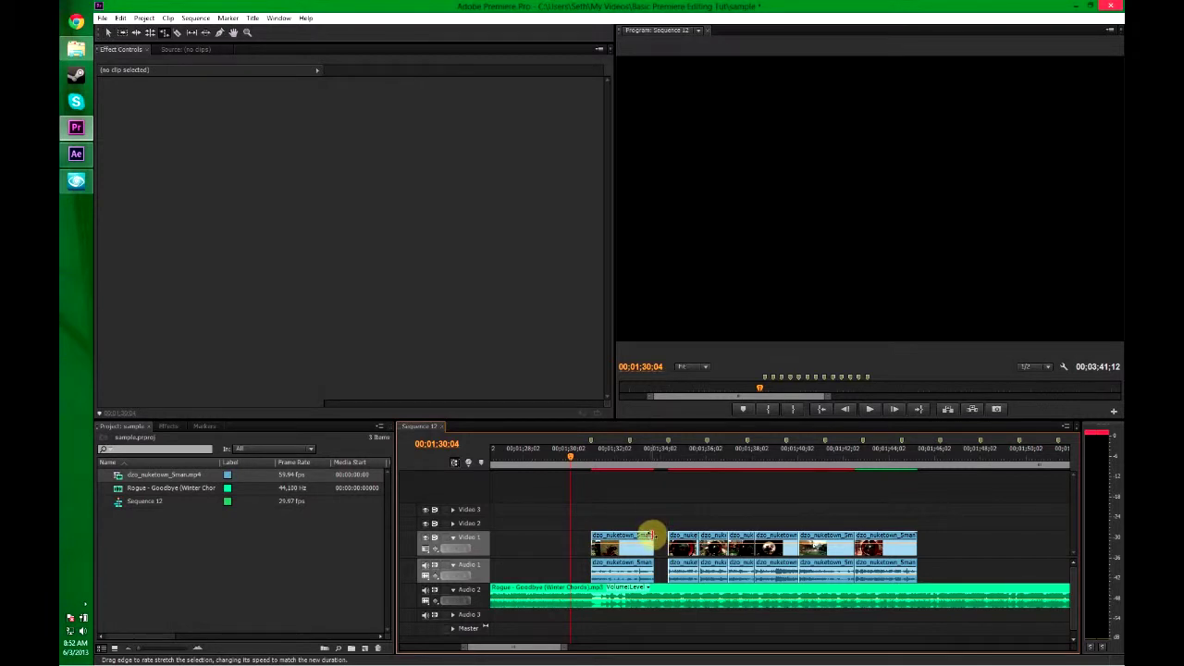
drag(651, 537, 666, 539)
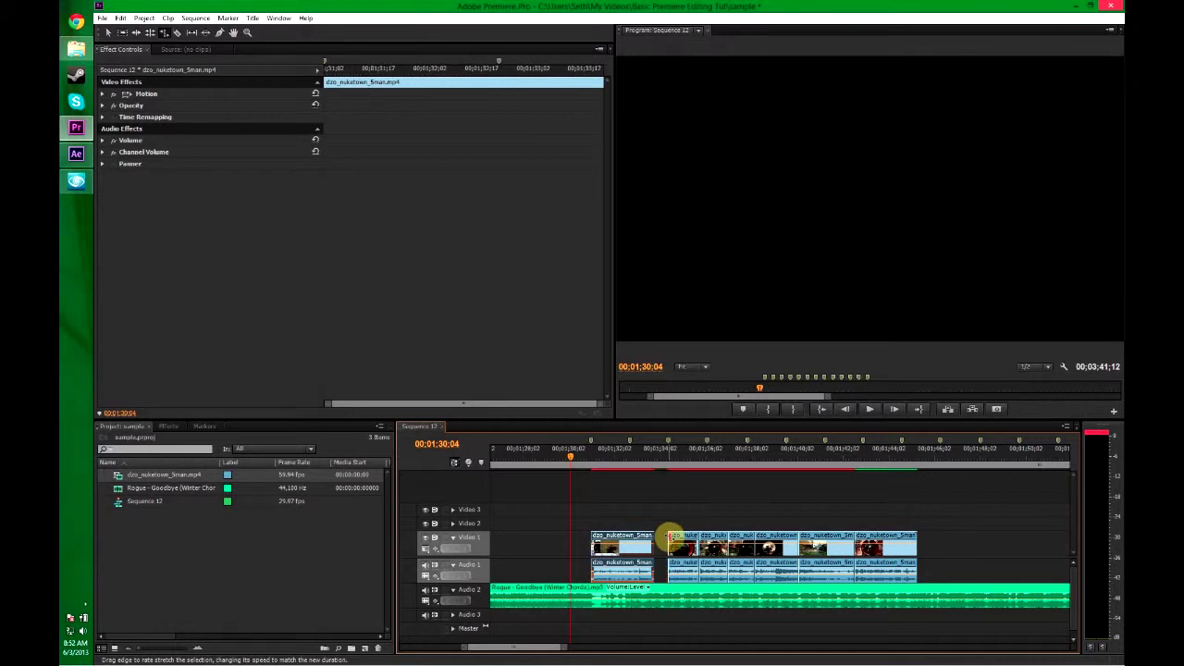
key(v)
drag(967, 518, 599, 560)
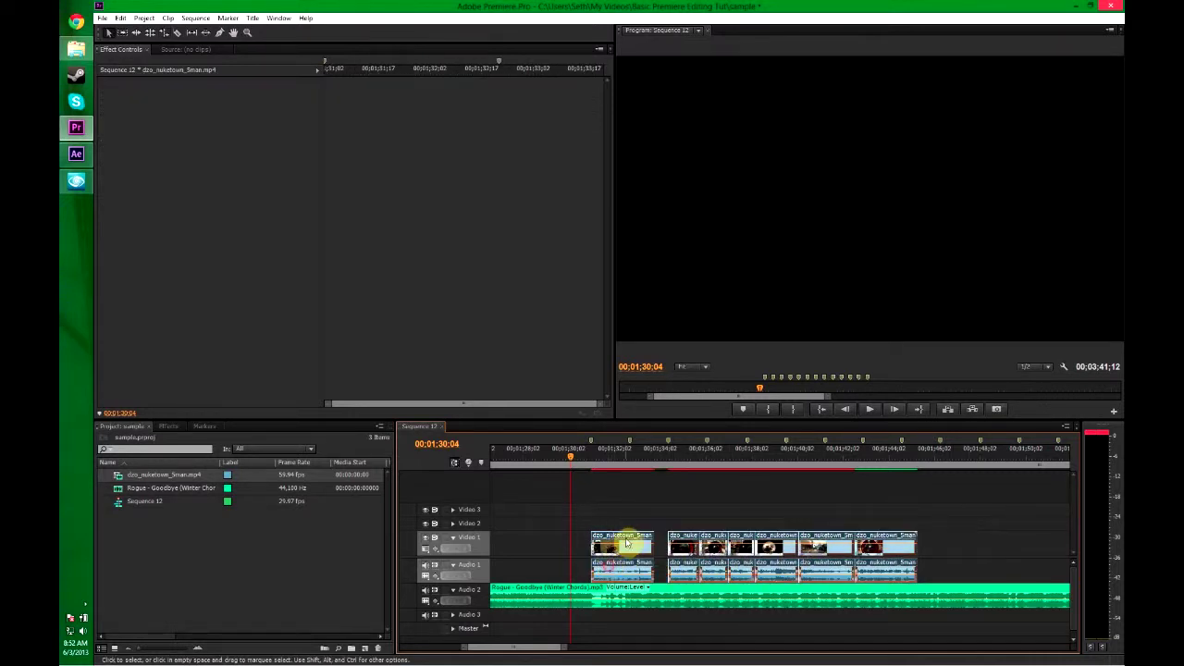
right_click(625, 544)
click(658, 228)
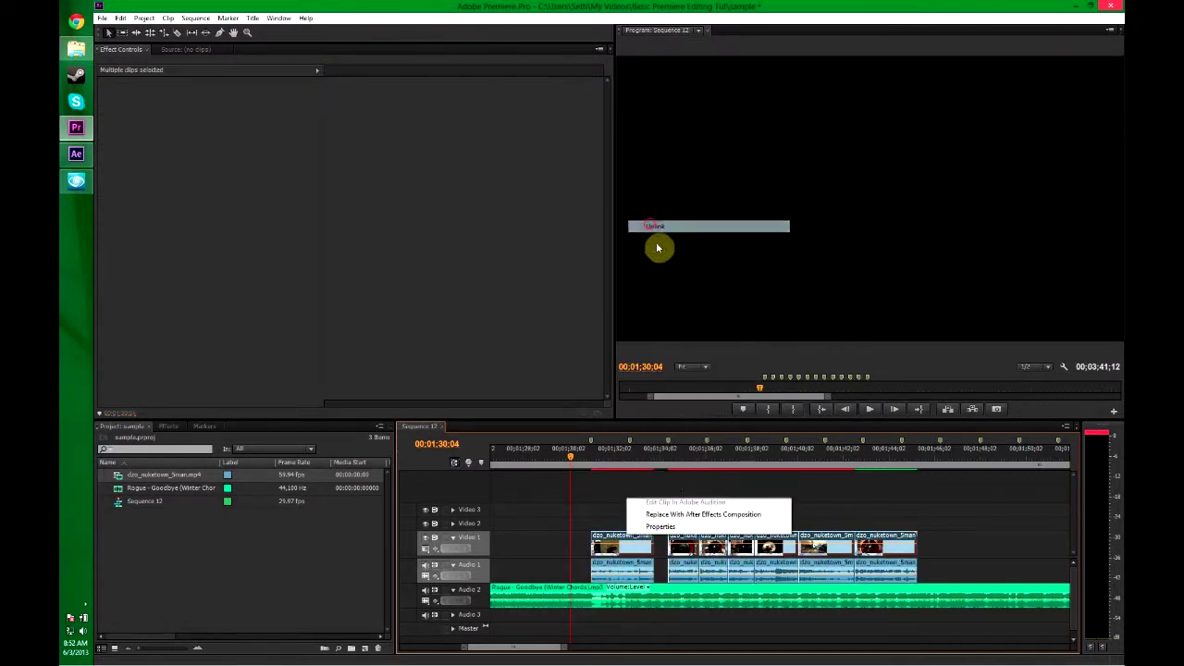
- Rate-stretch the first video piece to fill the gap and restore its audio to the original length
click(651, 493)
key(r)
drag(652, 537, 668, 539)
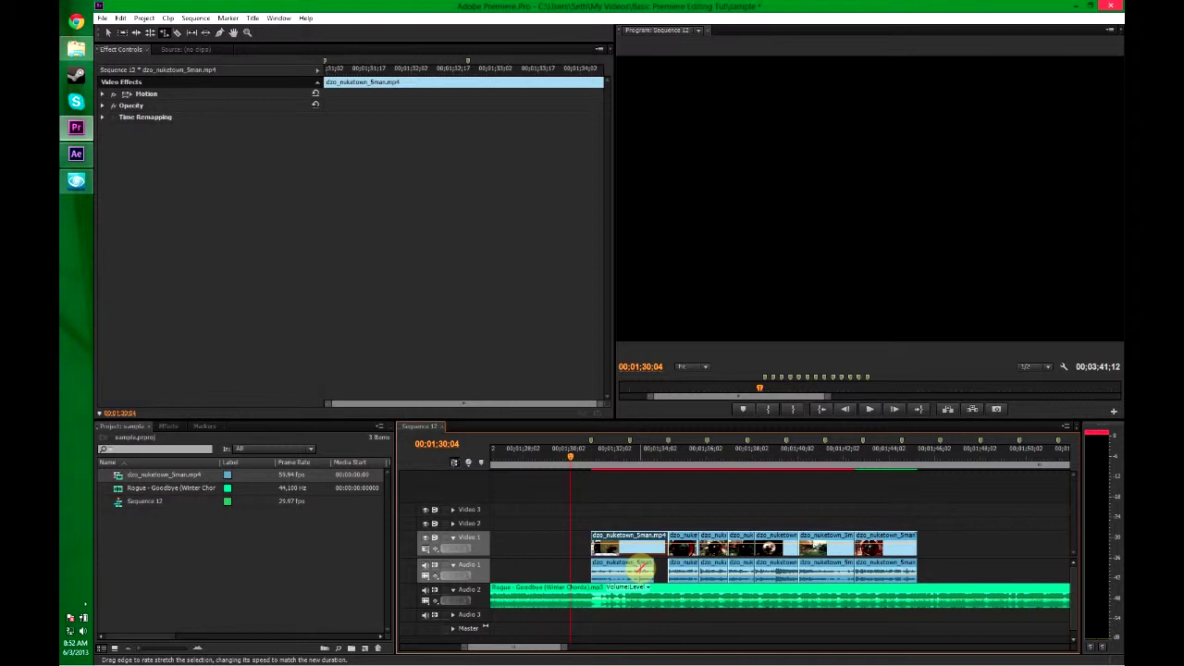
drag(668, 561, 653, 561)
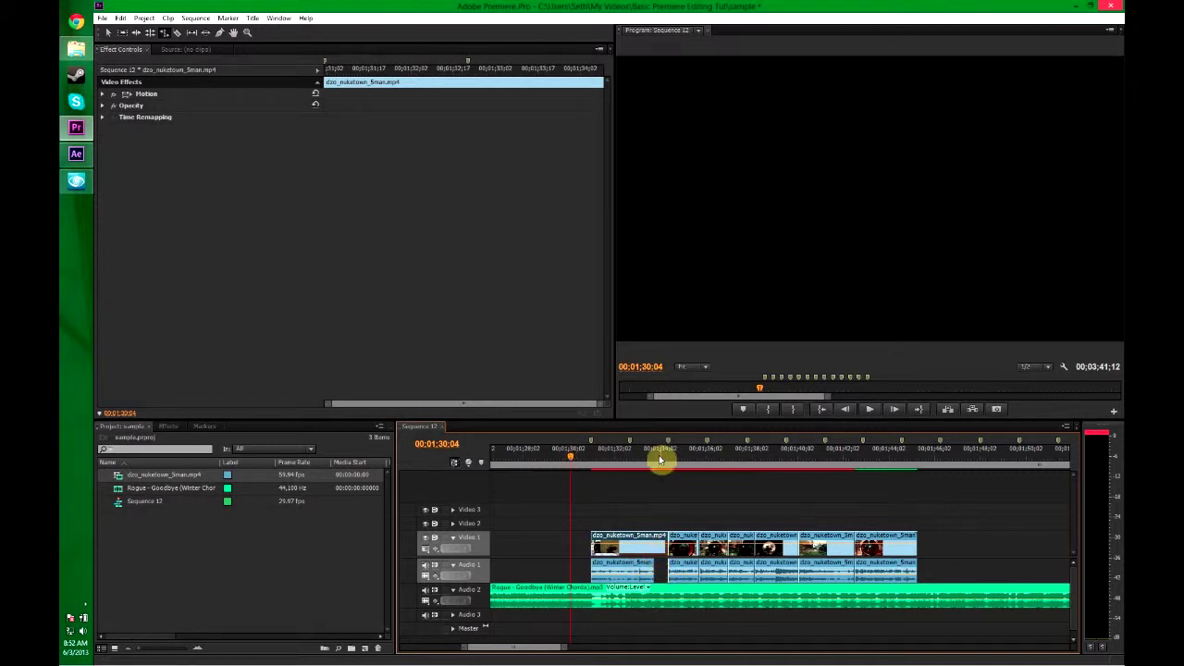
drag(938, 508, 714, 562)
- Move the right-hand clip pieces later to open gaps between them
key(x)
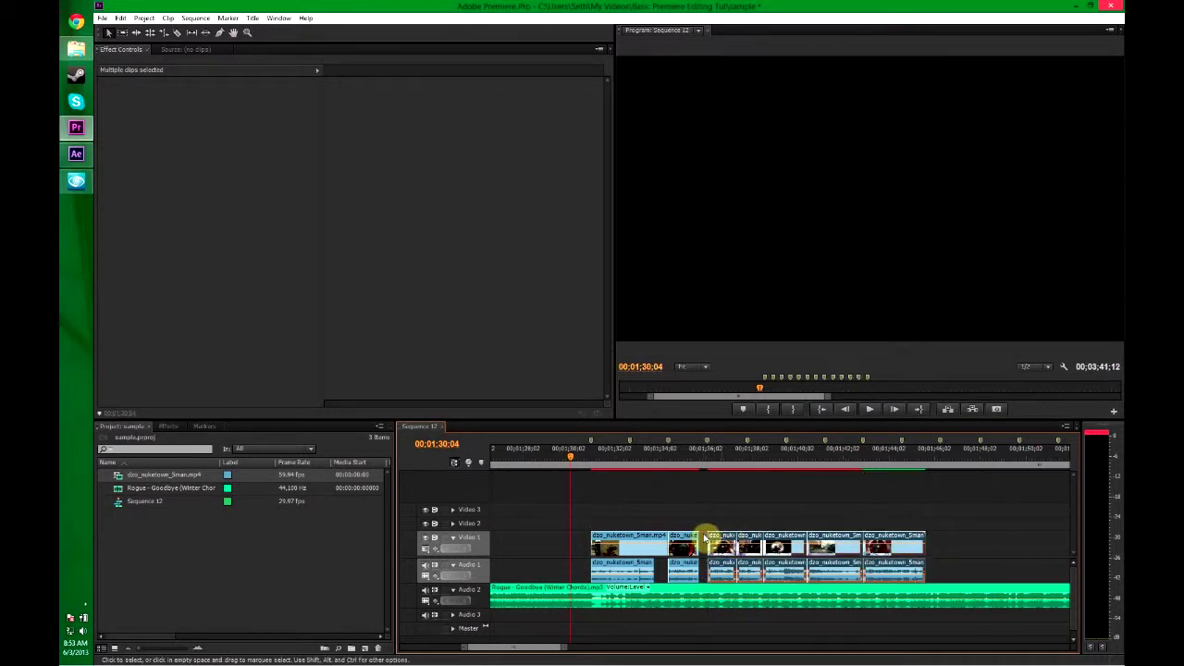
click(692, 542)
key(v)
drag(975, 512, 767, 547)
key(x)
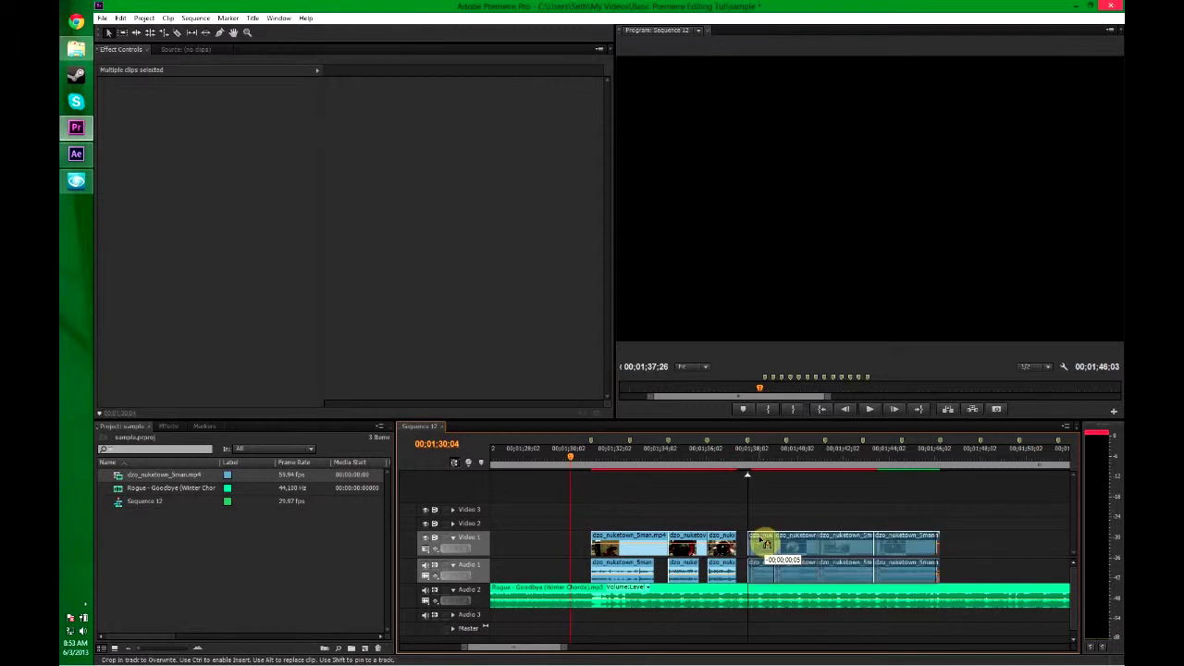
click(746, 537)
key(v)
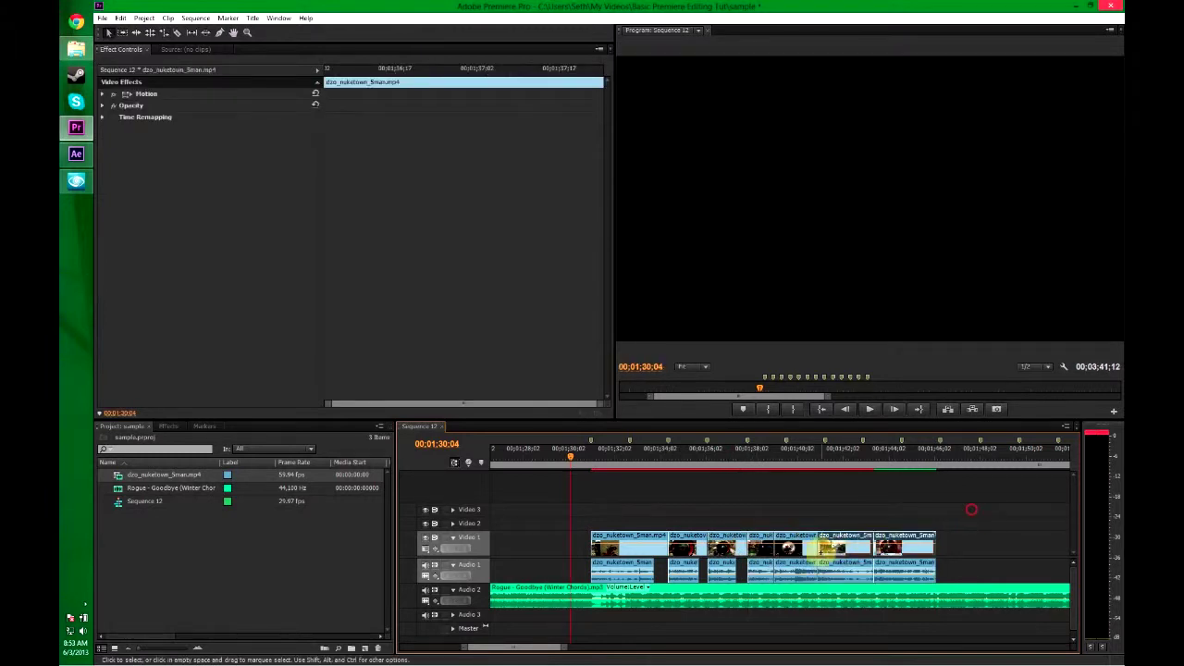
drag(973, 510, 771, 539)
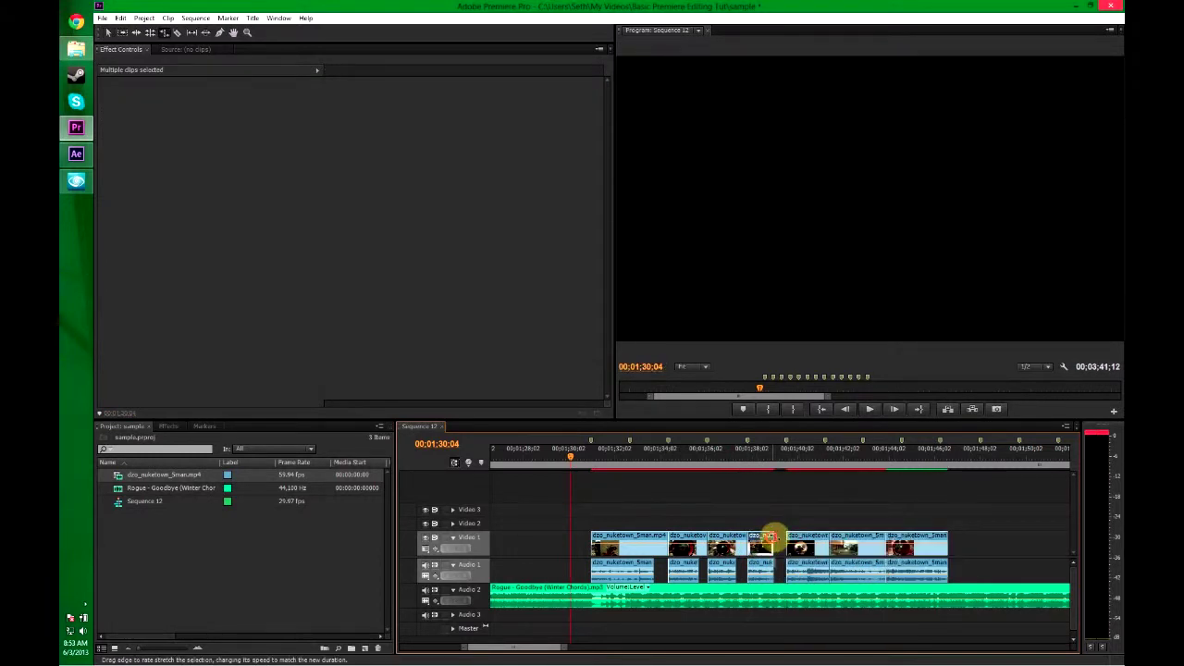
click(771, 539)
- Rate-stretch the video piece near 00:01:41:08 to fill its gap
click(826, 456)
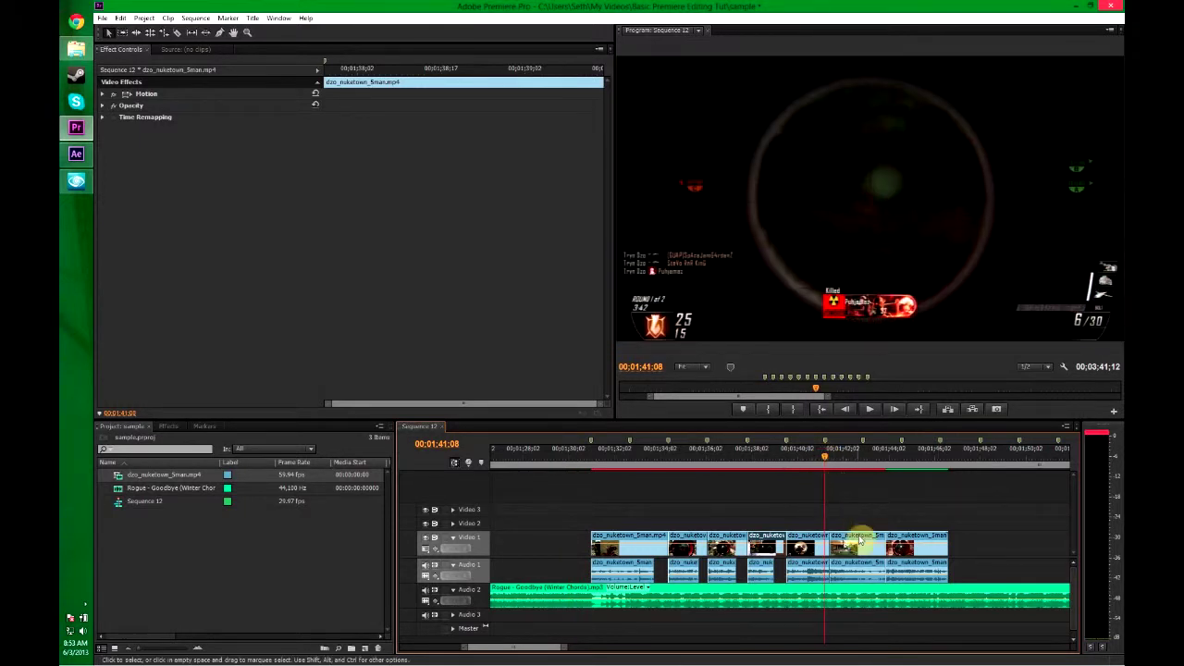
key(r)
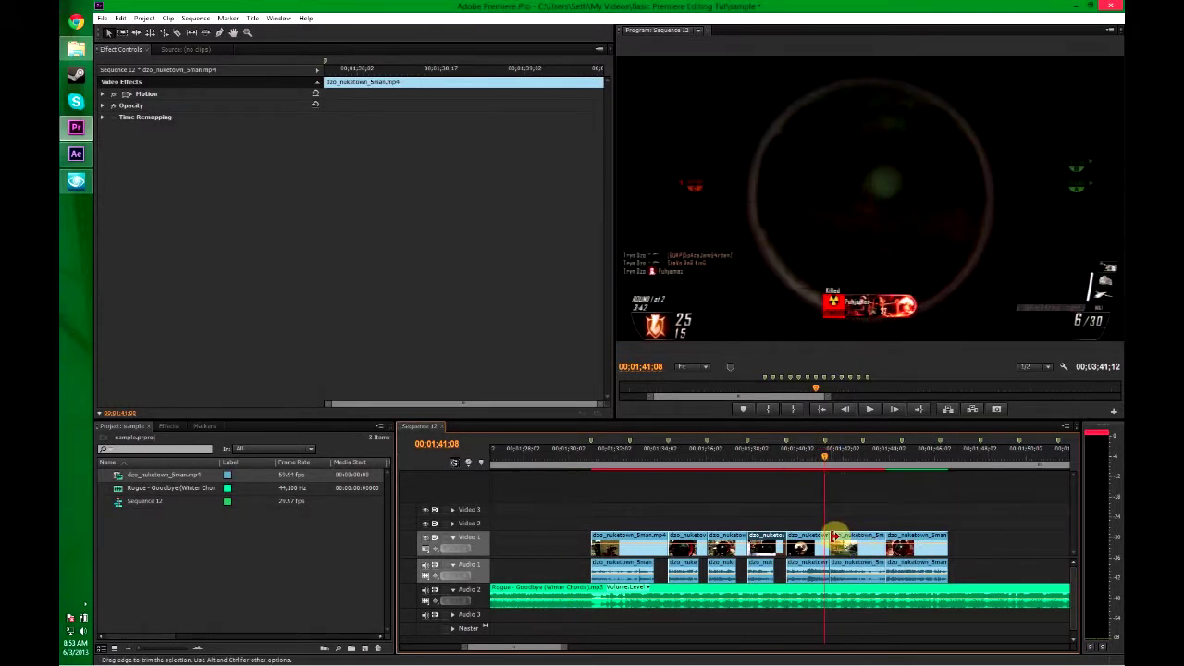
mouse_move(821, 536)
mouse_down()
mouse_move(827, 468)
mouse_move(821, 542)
mouse_up()
key(v)
- Select the later pieces and scrub from 00:01:40 to 00:01:42:15 to check the timing
drag(985, 510, 831, 581)
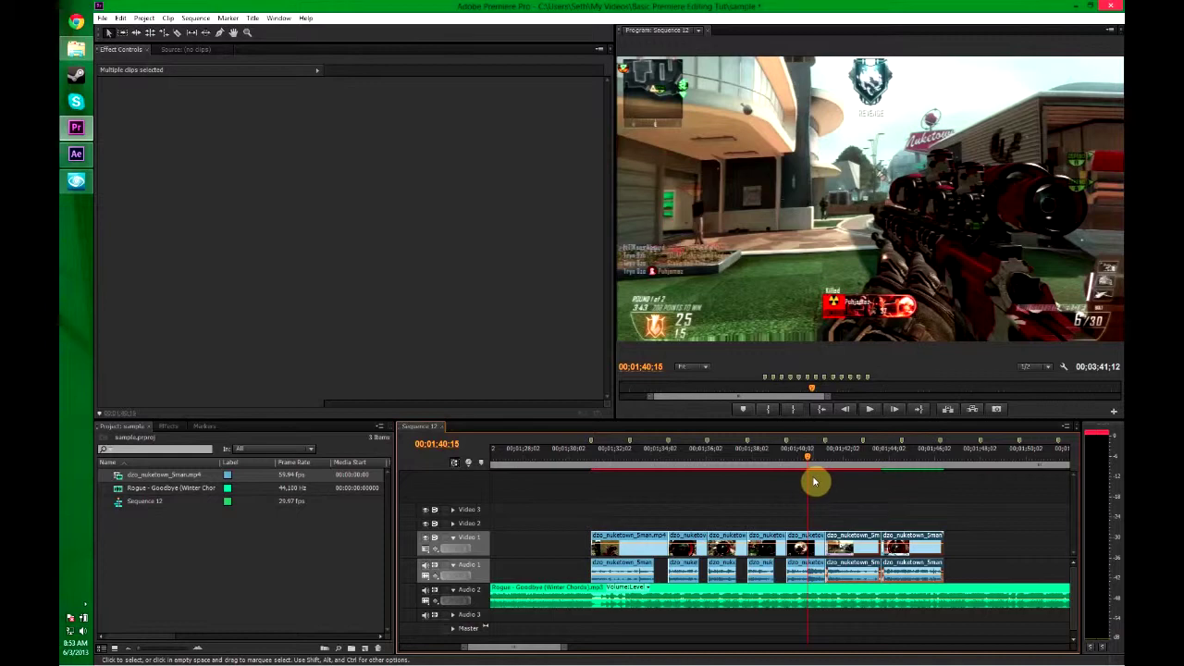
drag(810, 454, 814, 466)
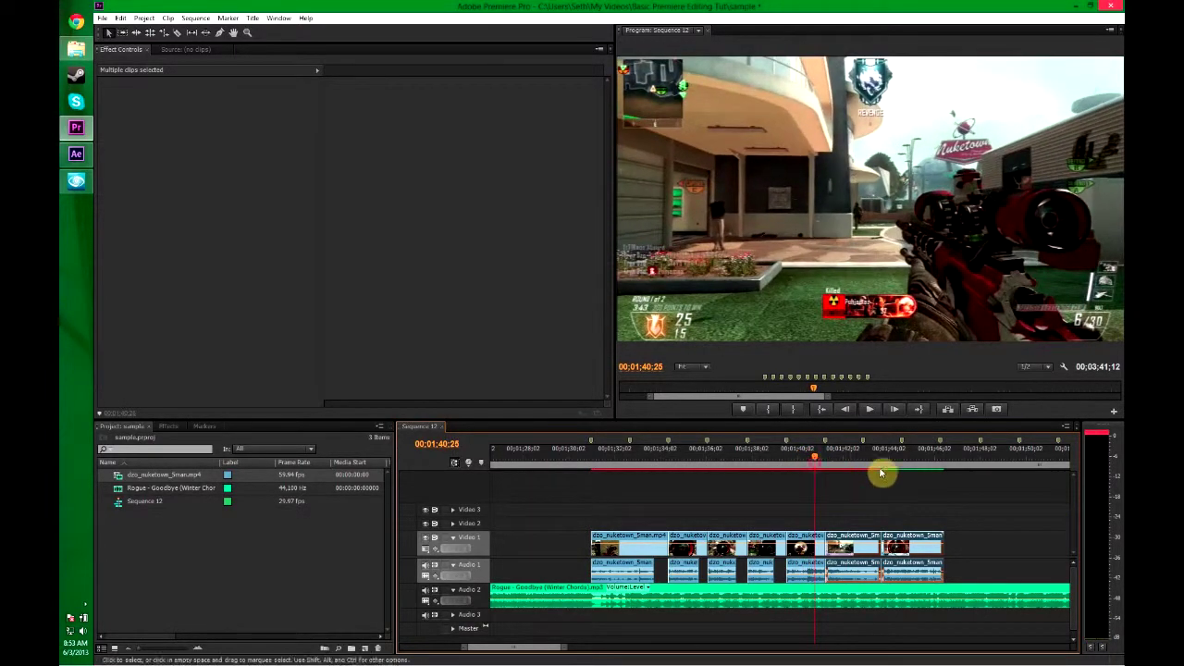
click(809, 457)
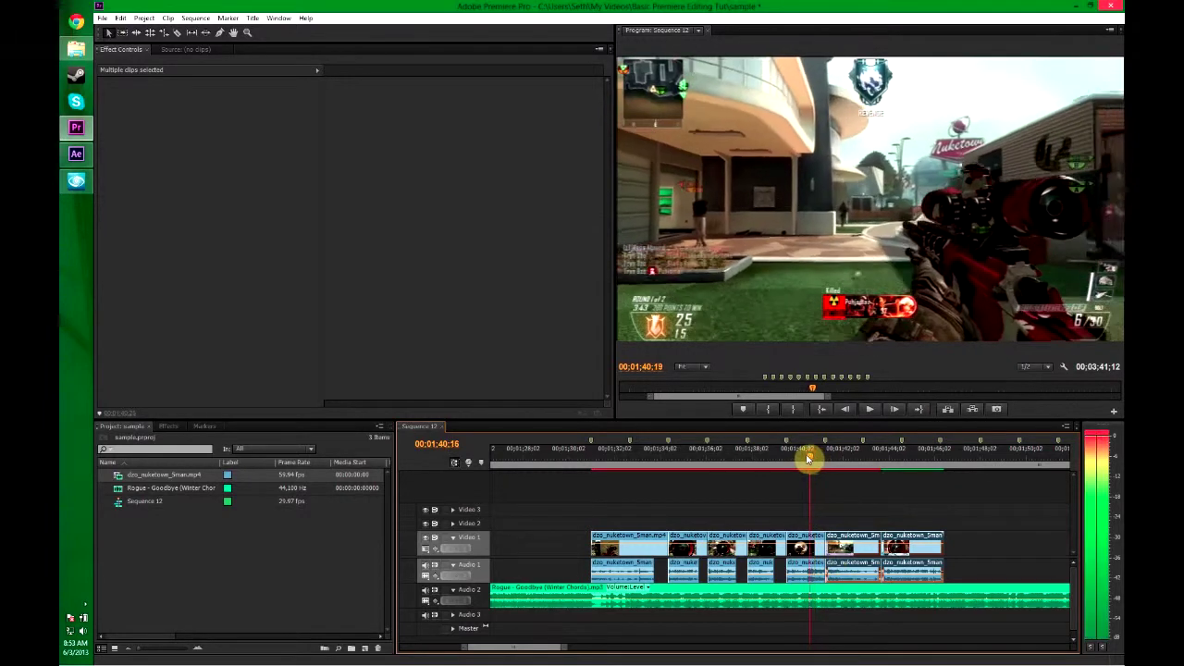
click(814, 457)
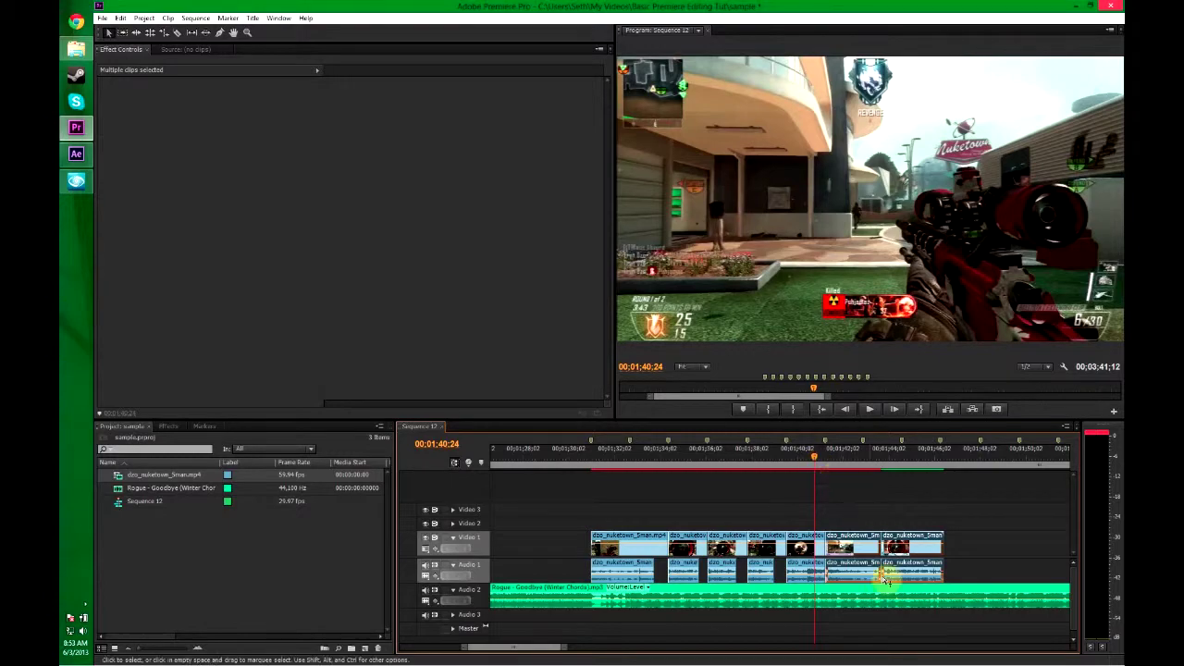
click(903, 506)
key(x)
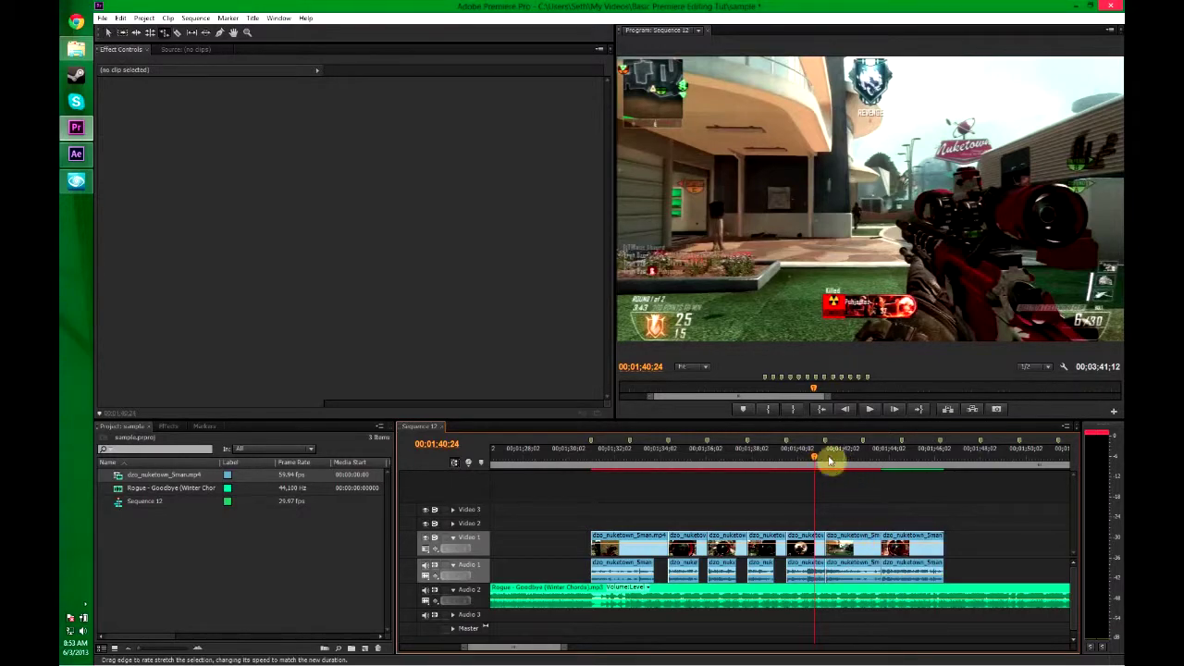
mouse_move(820, 459)
mouse_down()
mouse_move(852, 458)
mouse_move(835, 461)
mouse_up()
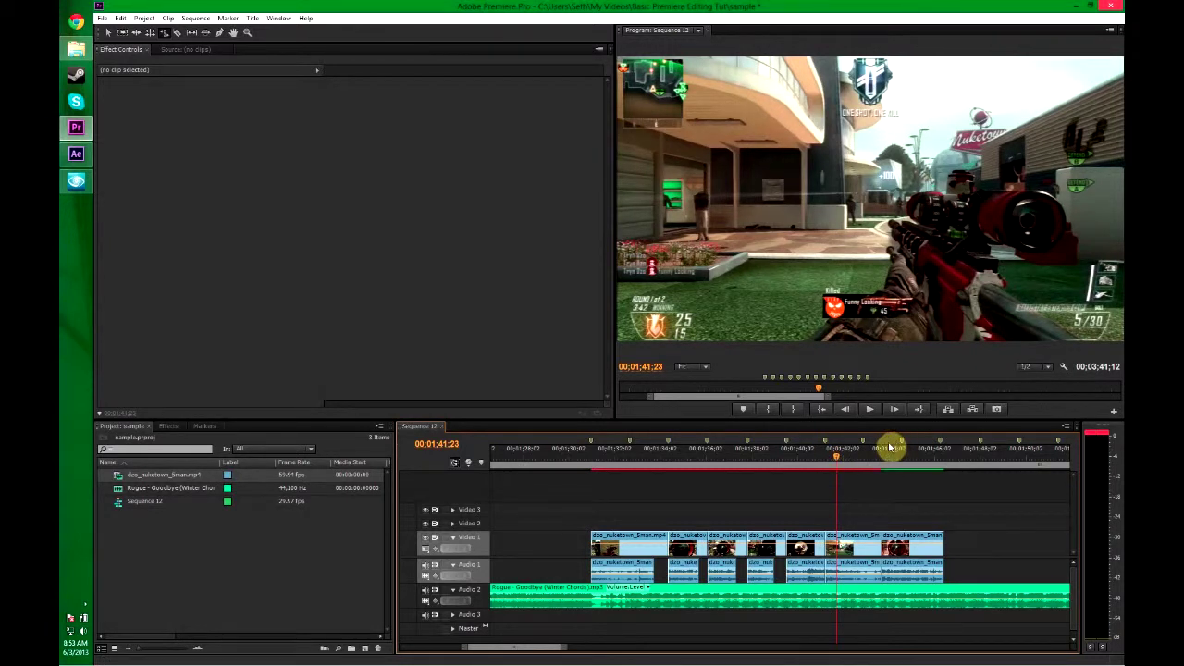
drag(836, 459, 824, 453)
key(space)
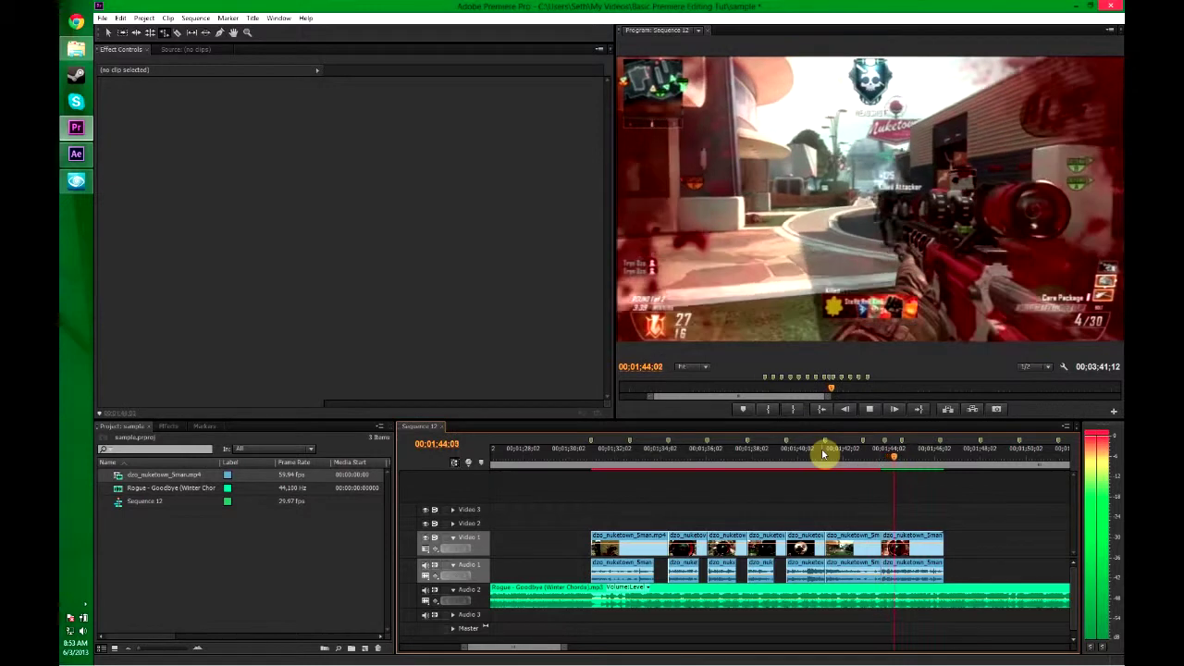
key(space)
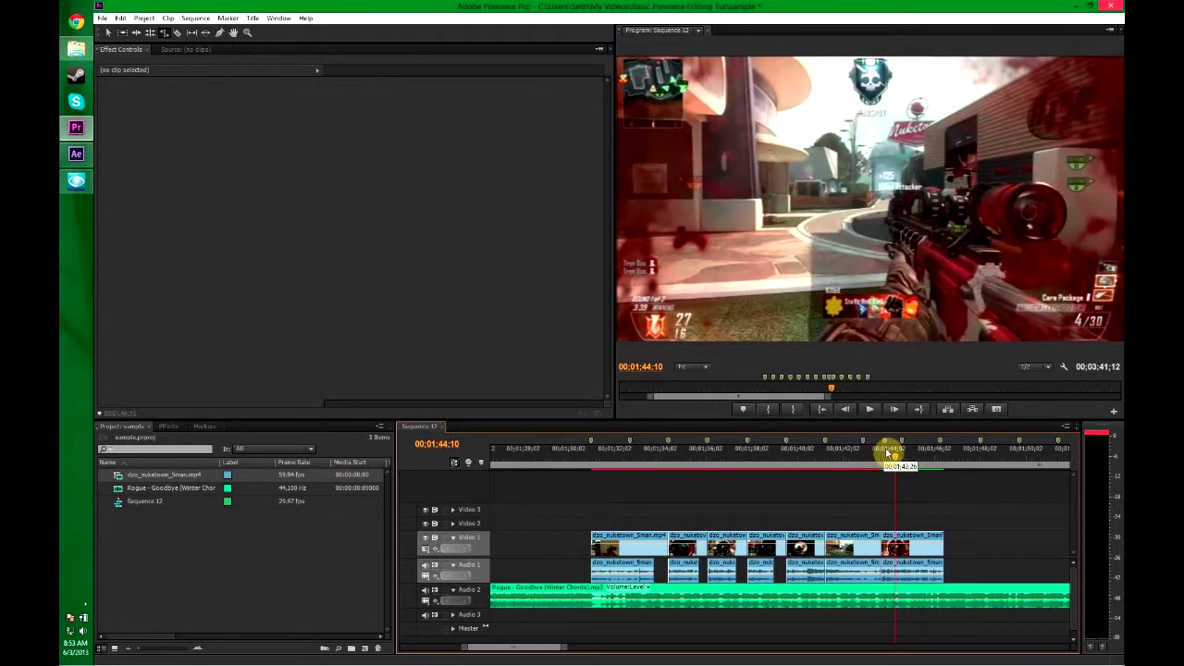
drag(888, 453, 884, 460)
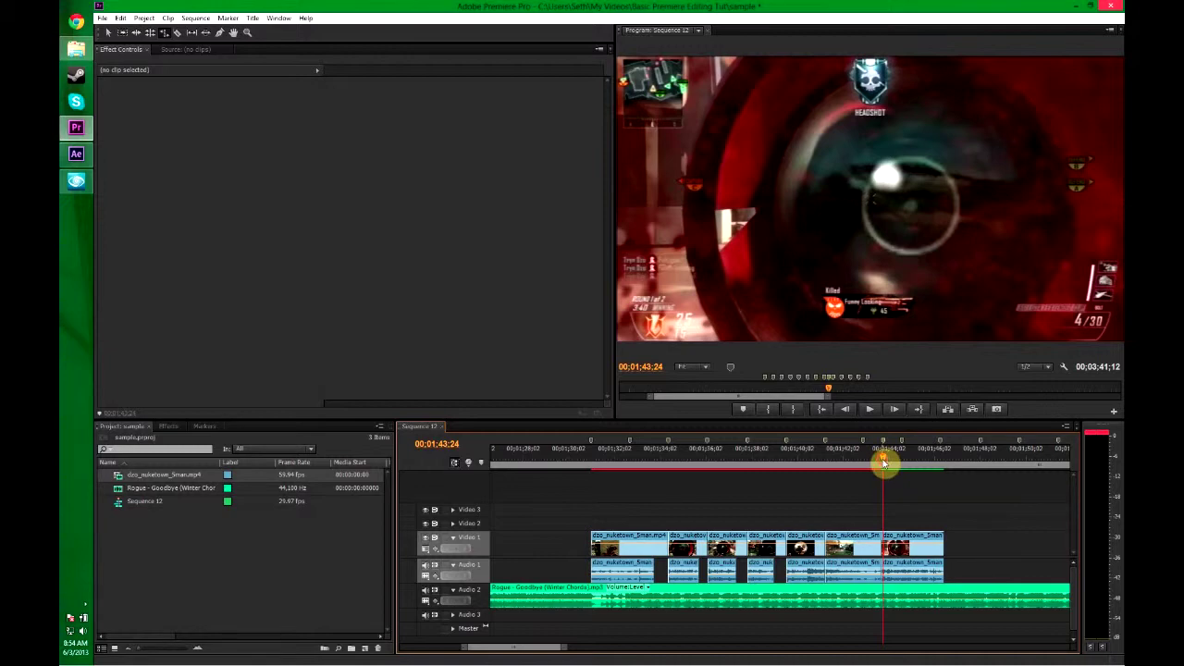
drag(883, 462, 867, 462)
click(907, 543)
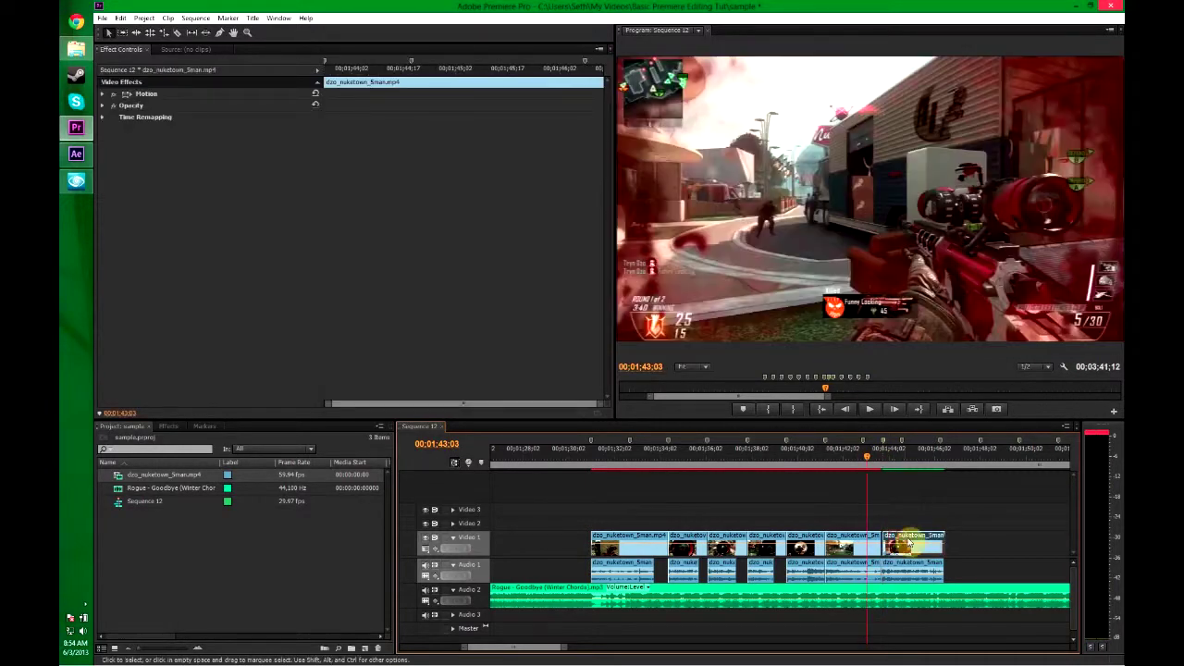
click(901, 566)
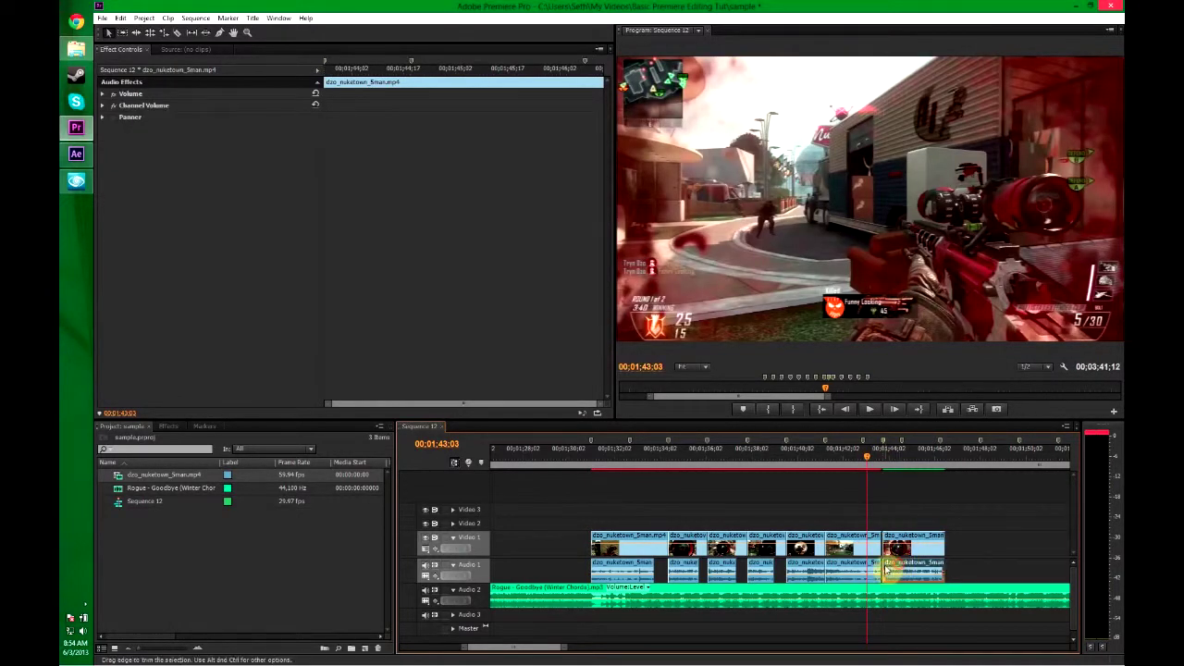
click(877, 541)
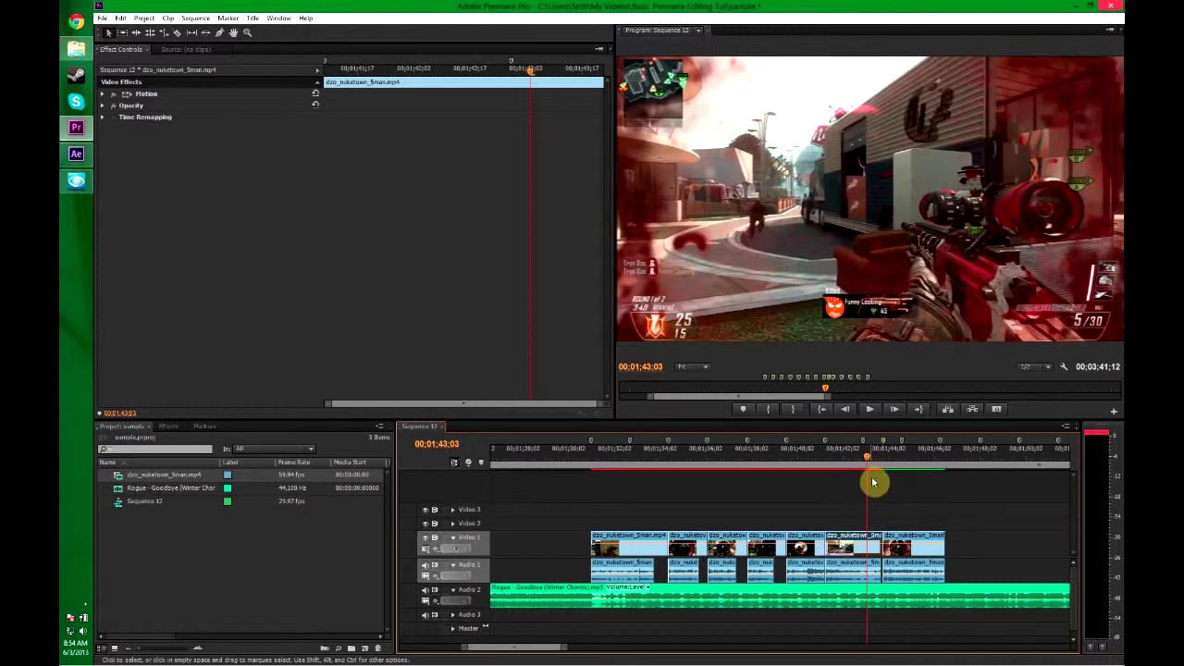
- Render the work area previews and check the Sequence menu's rendering options
key(Return)
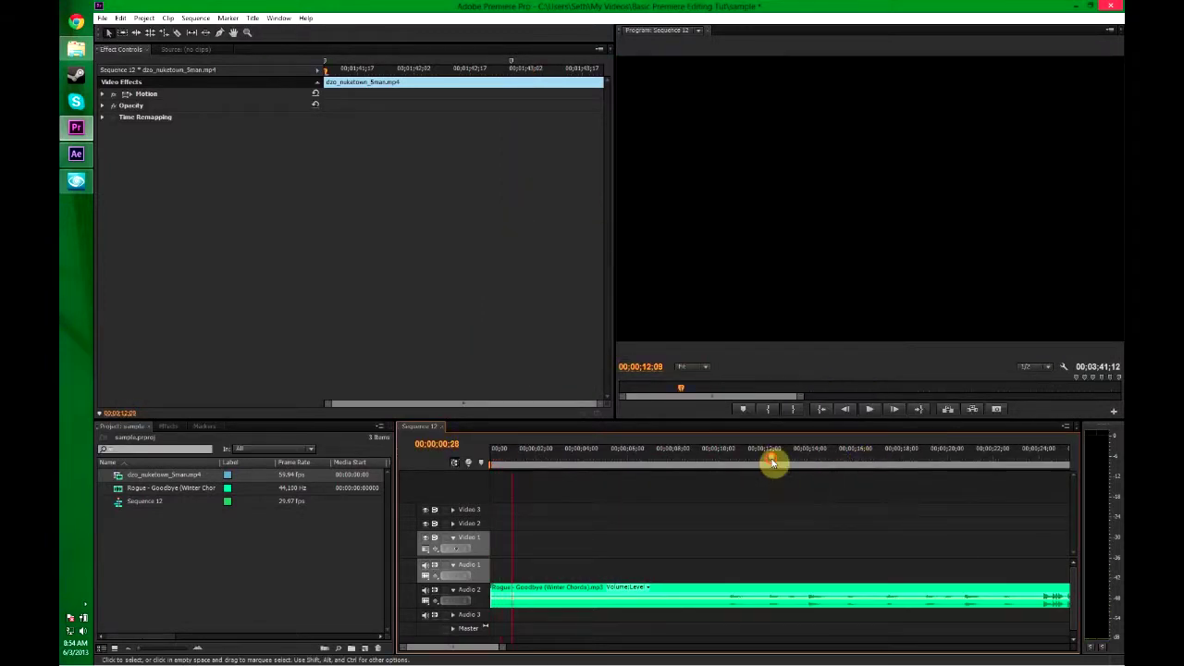
click(195, 17)
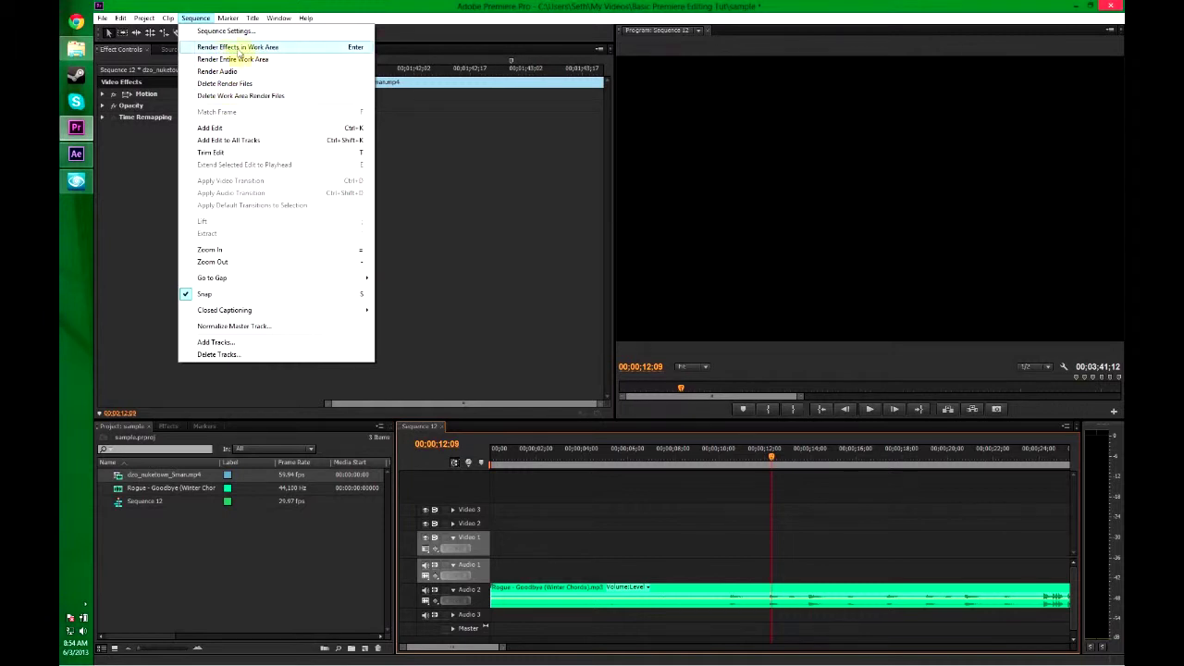
click(484, 651)
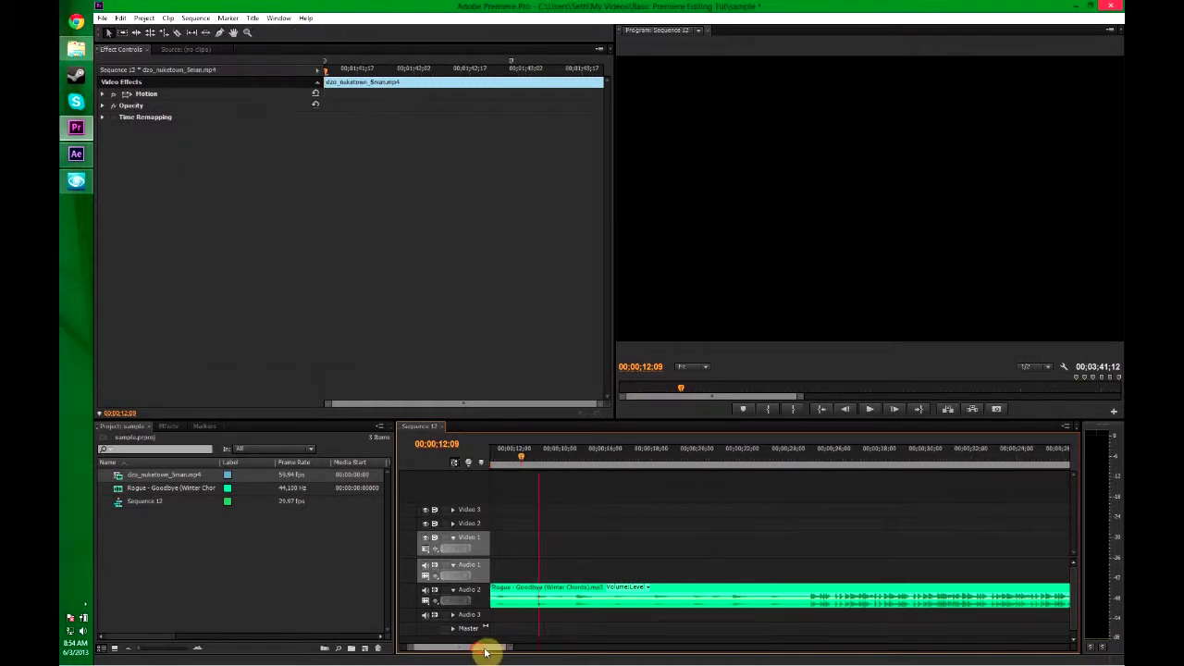
- Scroll the timeline and place the playhead at 01;43;17 by the last gunshot clips
drag(484, 651, 542, 650)
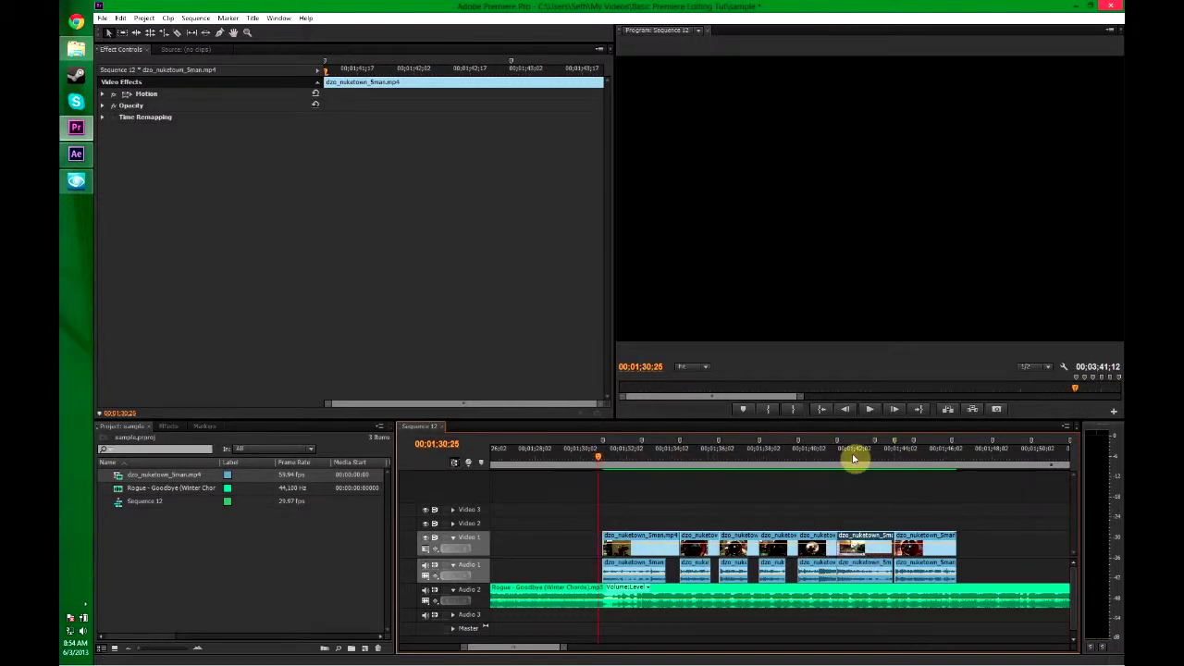
click(893, 455)
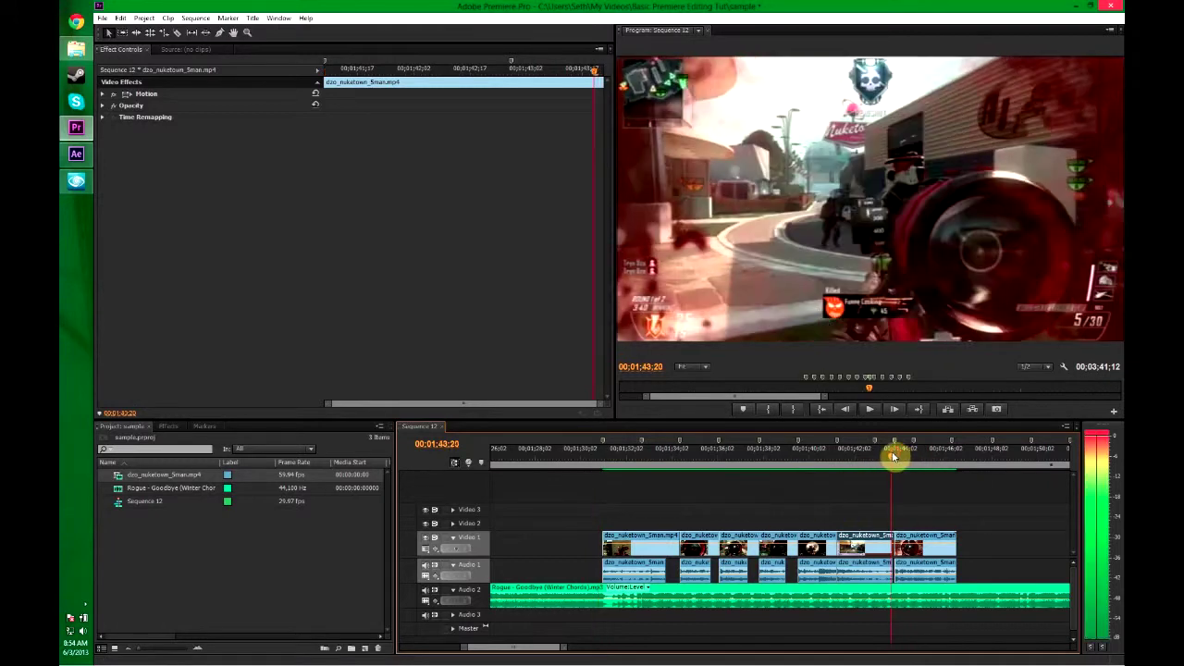
drag(893, 455, 871, 464)
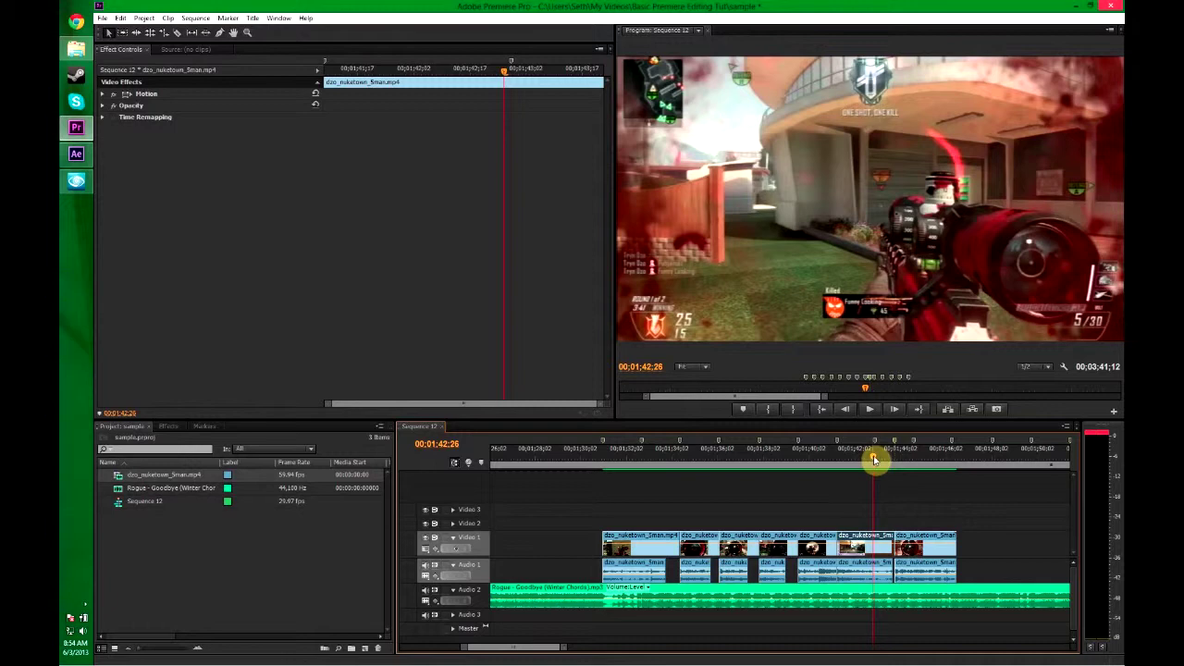
click(890, 457)
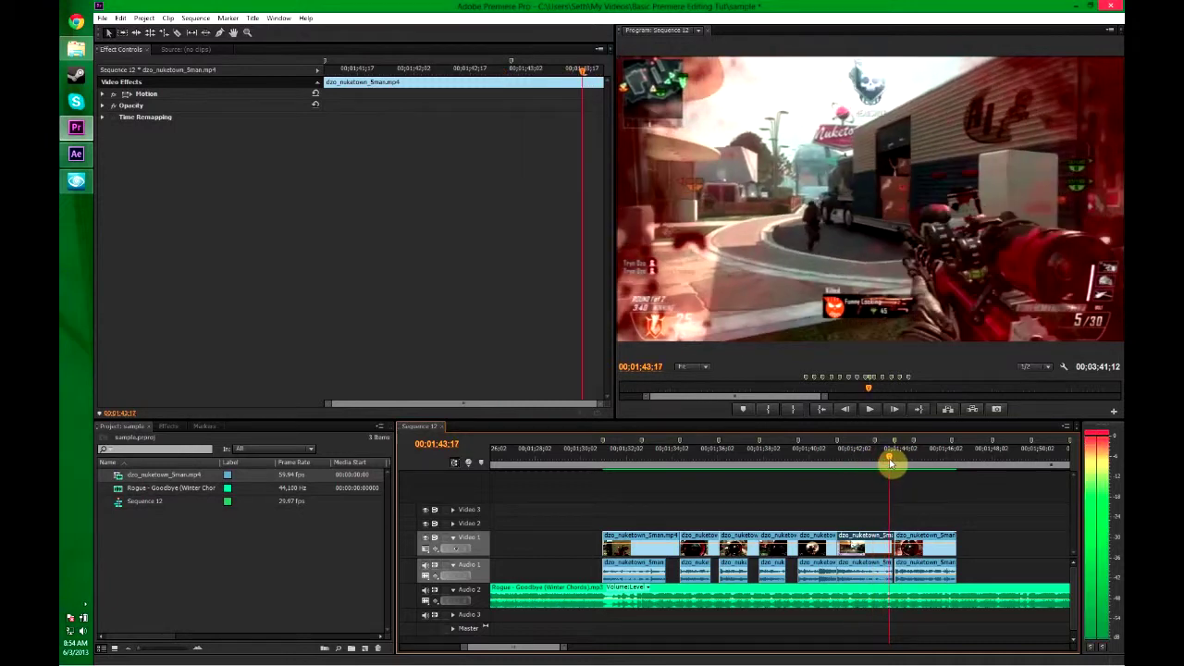
- Find the gunshot beat near 01;43;16 and split the Video 1 clip there
drag(889, 462, 890, 464)
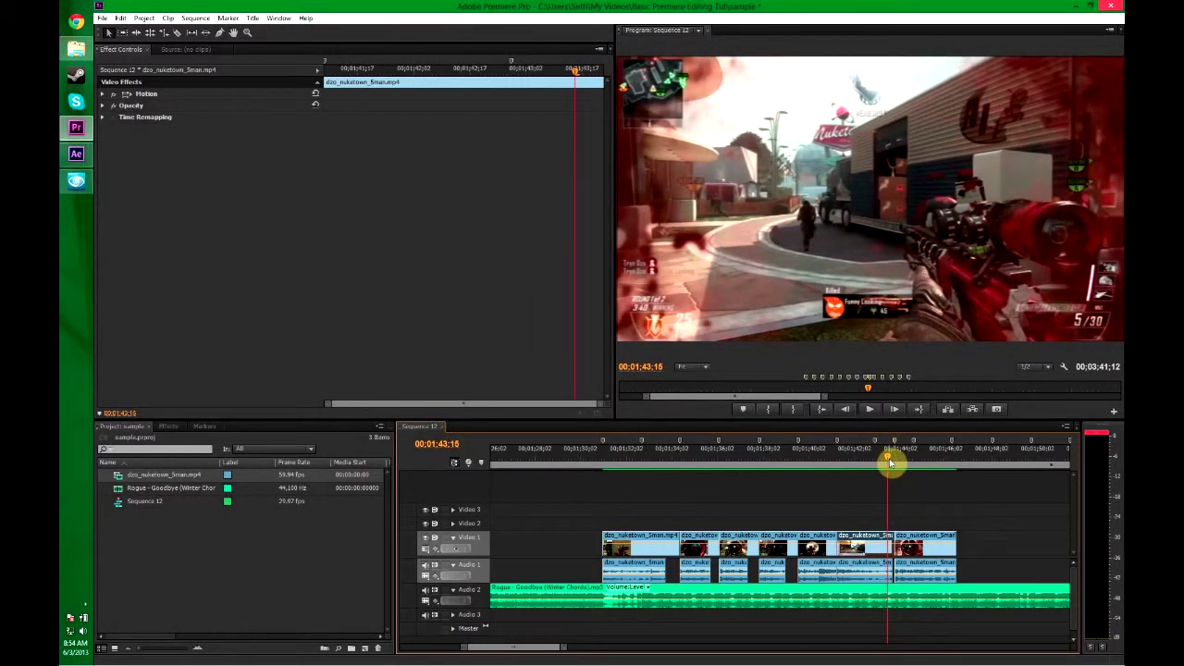
drag(890, 463, 890, 463)
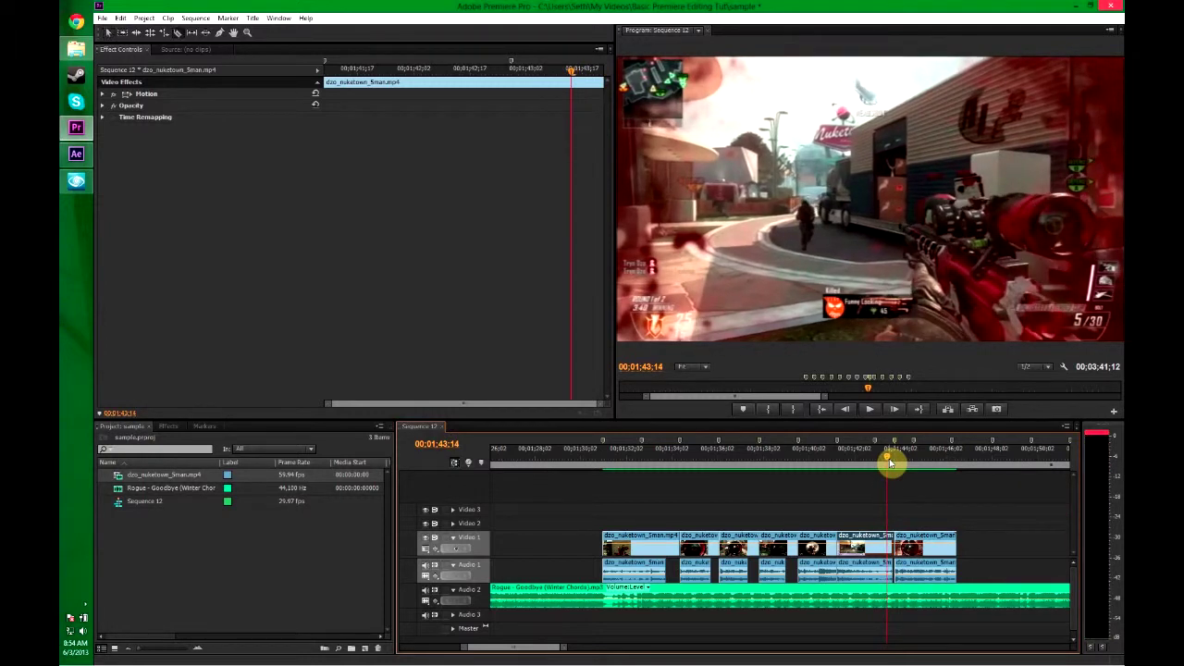
click(886, 536)
key(equal)
key(equal)
key(equal)
key(equal)
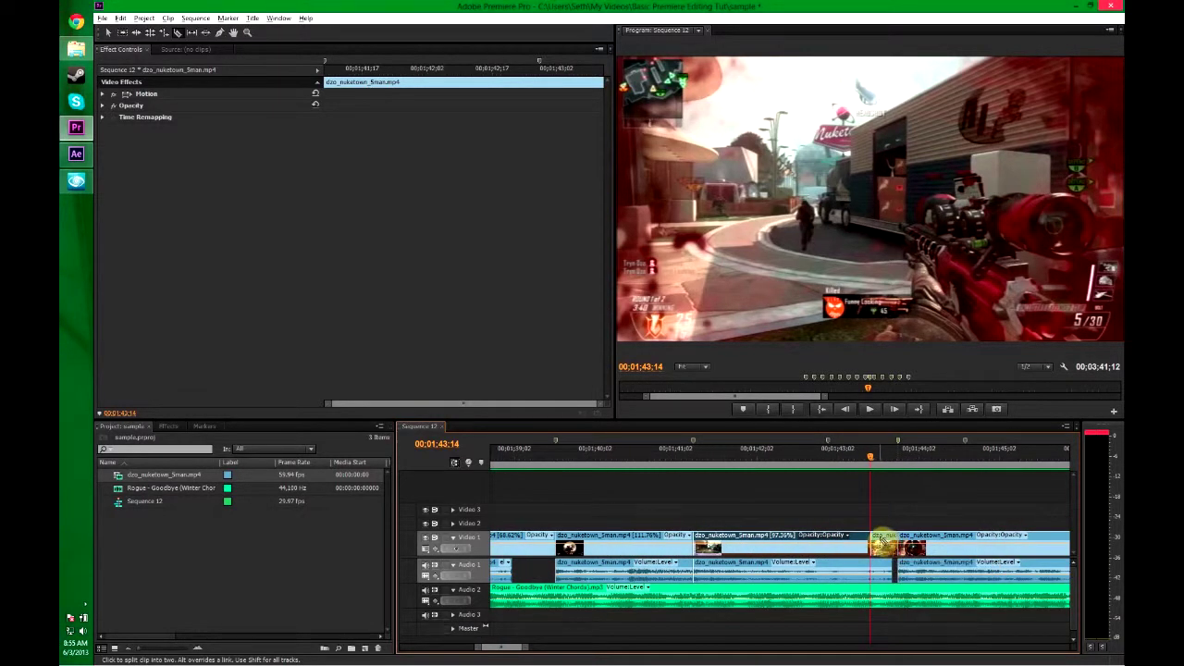
- Rate-stretch the first part shorter to 128.32% speed, leaving a gap before the rest
key(x)
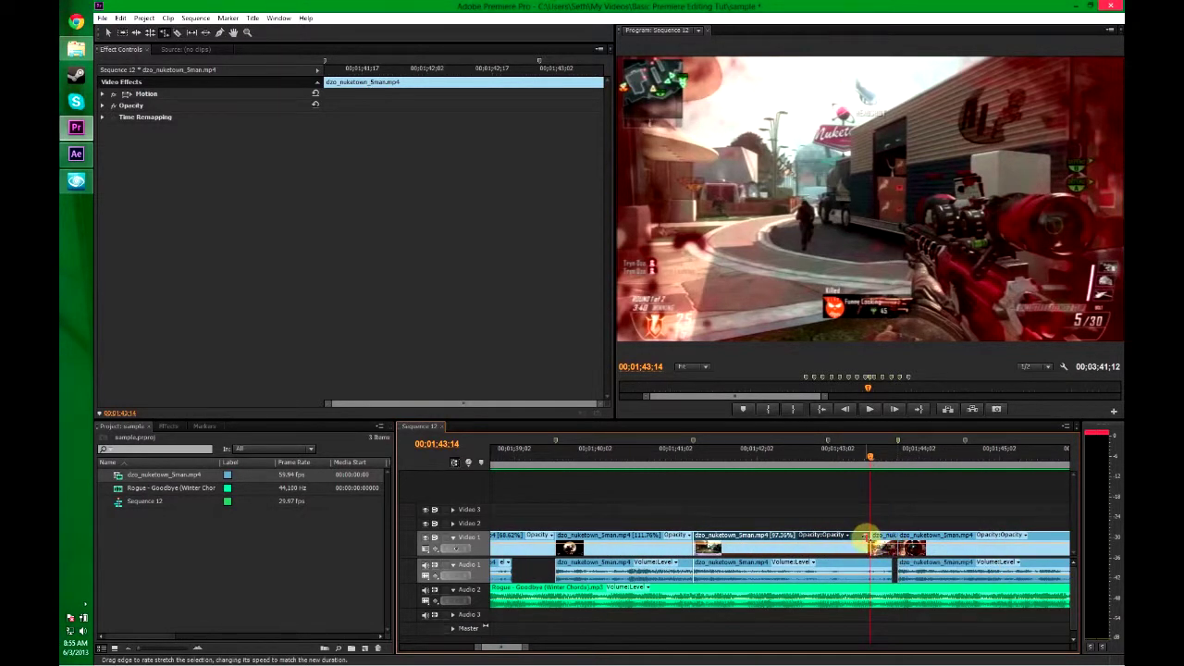
drag(868, 536, 827, 537)
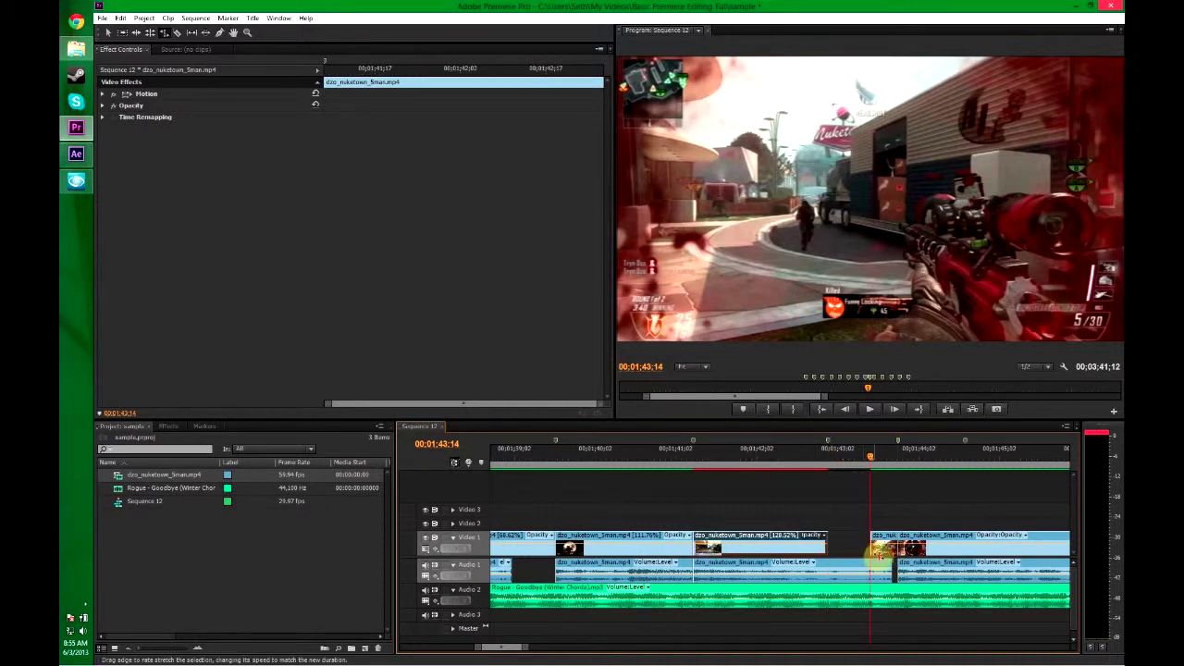
key(Right)
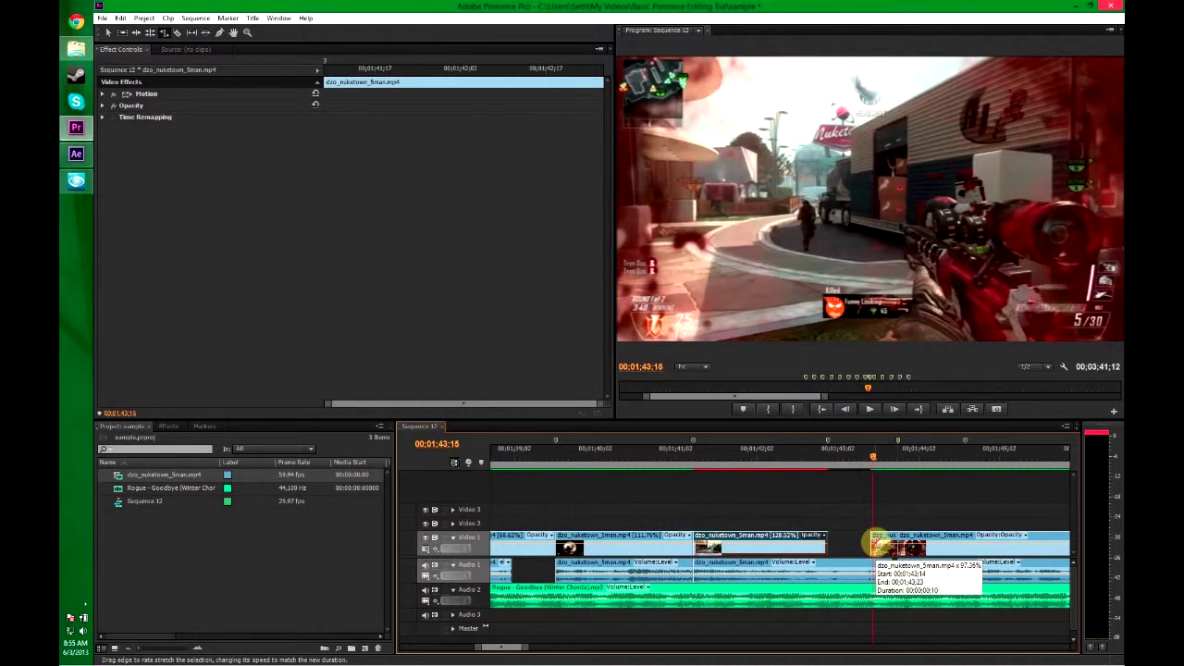
key(Right)
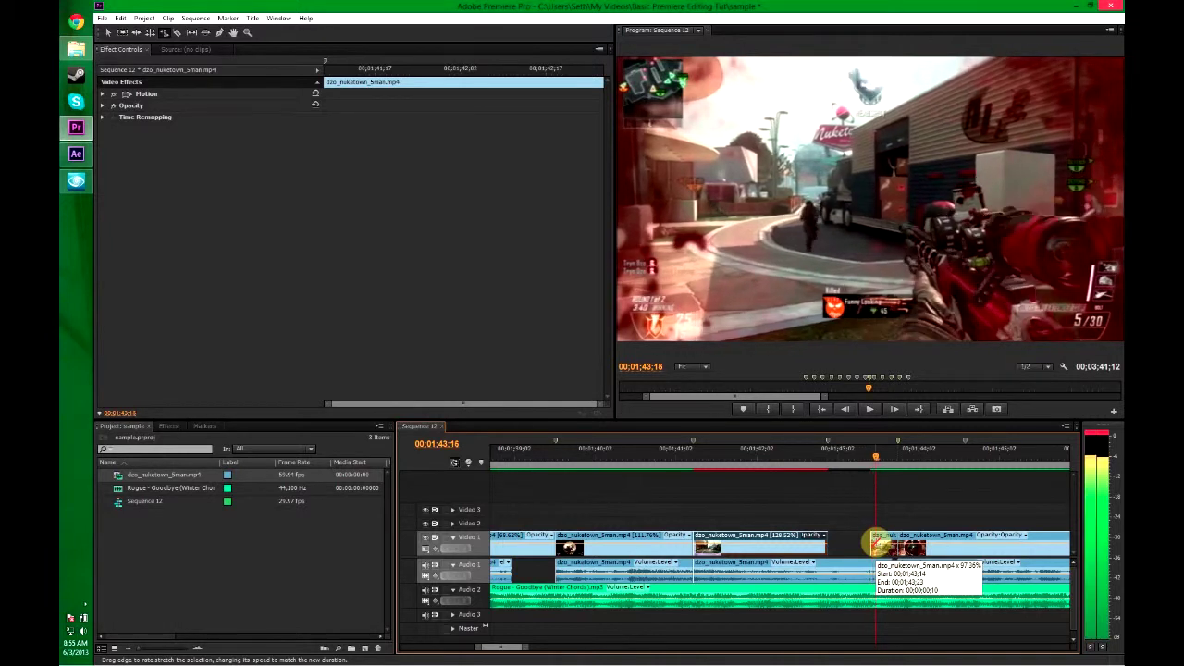
- Pull the clip's end one frame earlier and trim the next clip's start later
drag(876, 542, 849, 538)
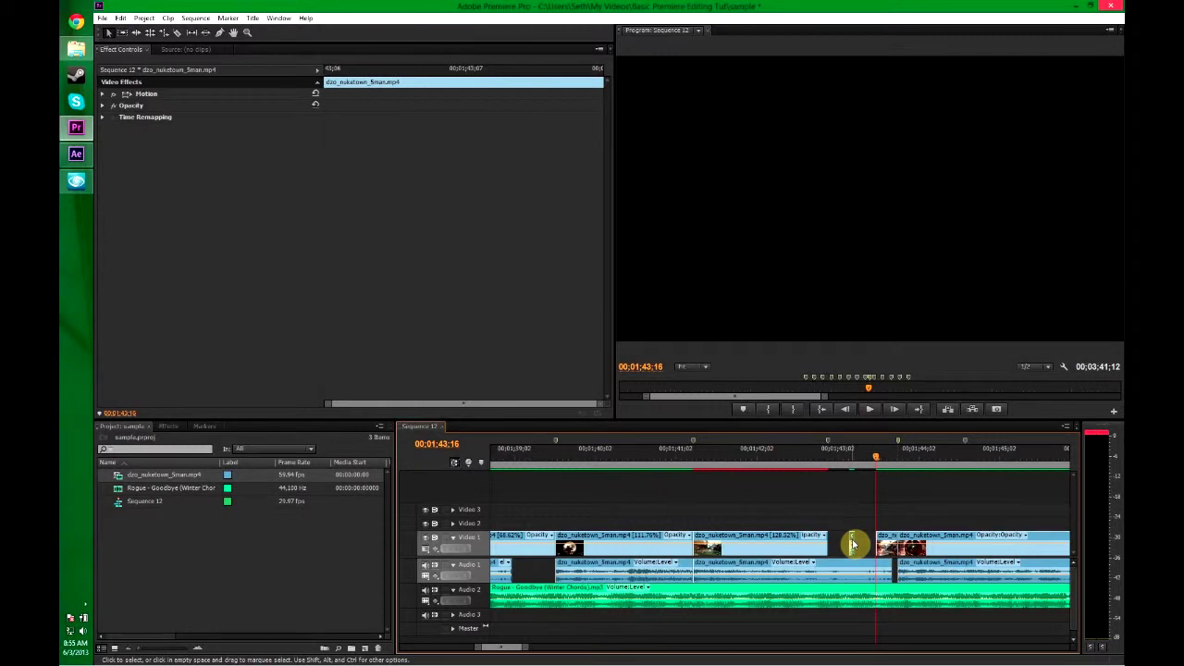
key(equal)
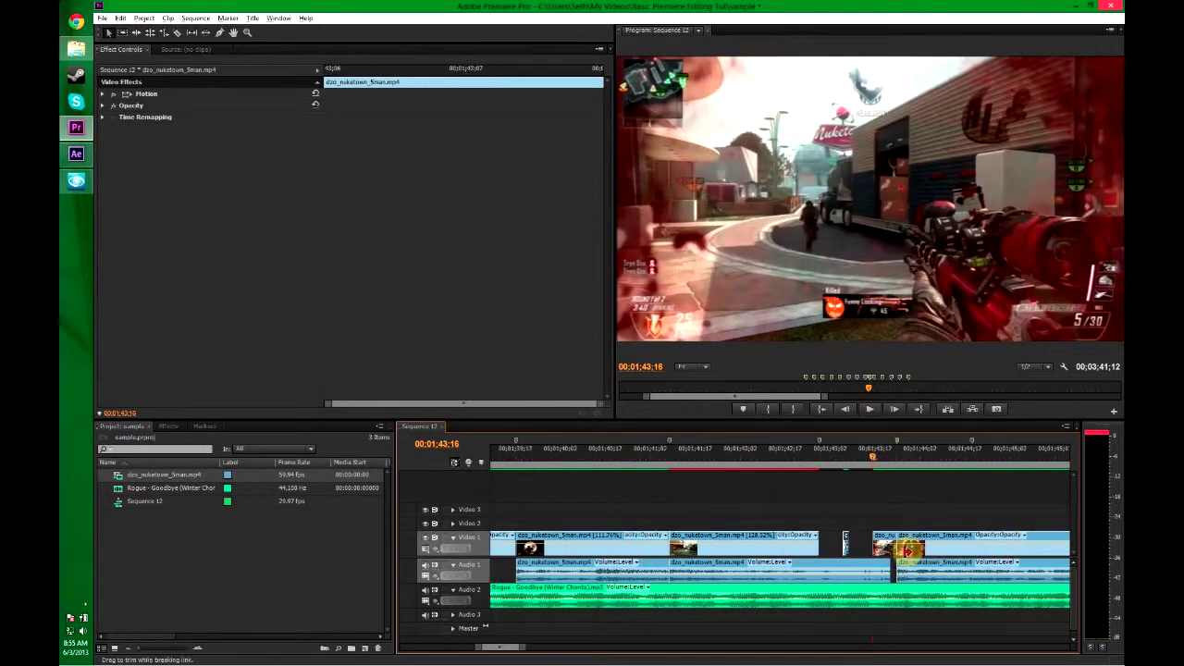
key(equal)
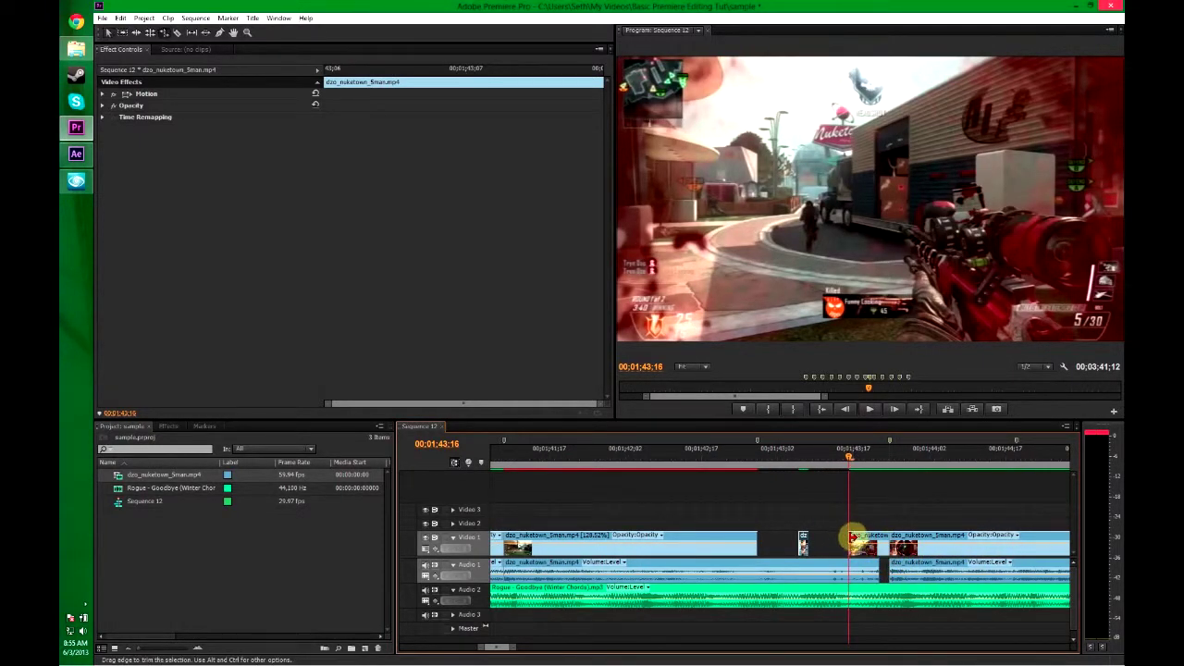
drag(849, 539, 866, 541)
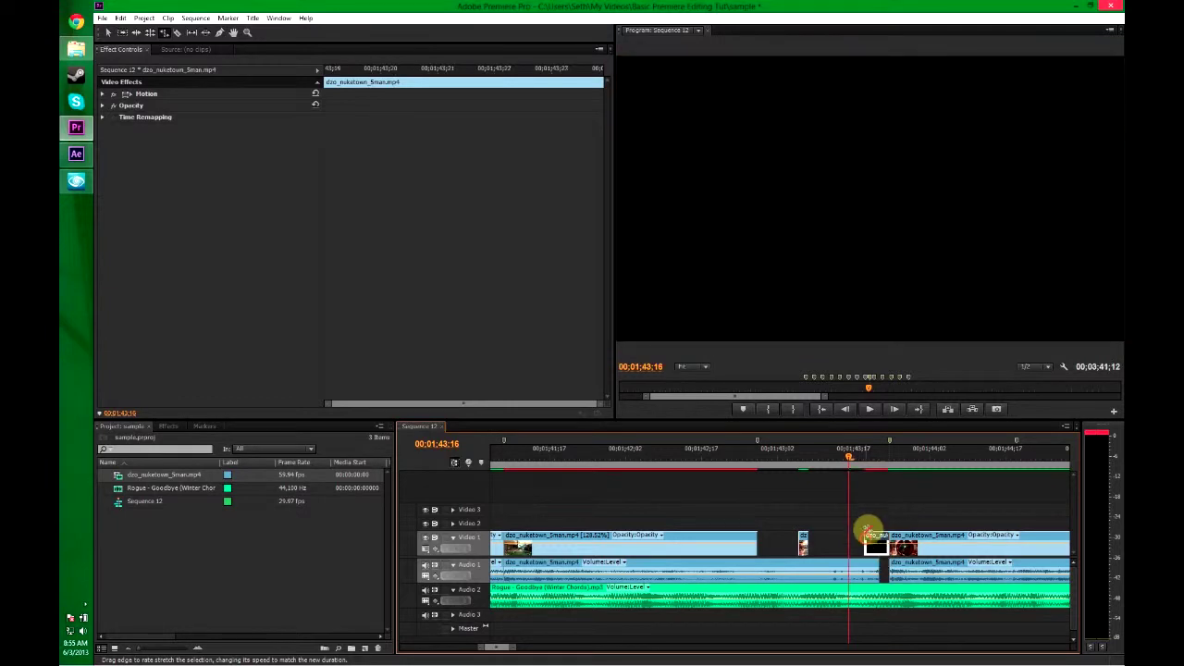
- Rate-stretch the small clip around 01;43;11 to fill the gap, slowing it to 9.27%
click(880, 459)
drag(882, 460, 823, 456)
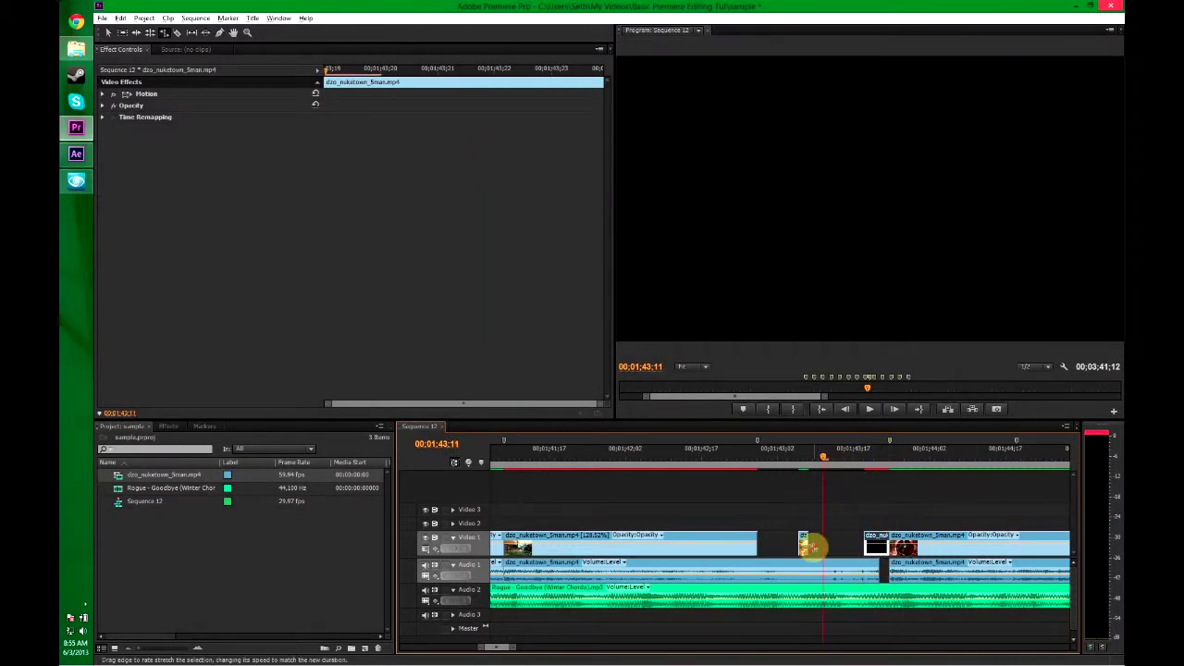
key(equal)
key(equal)
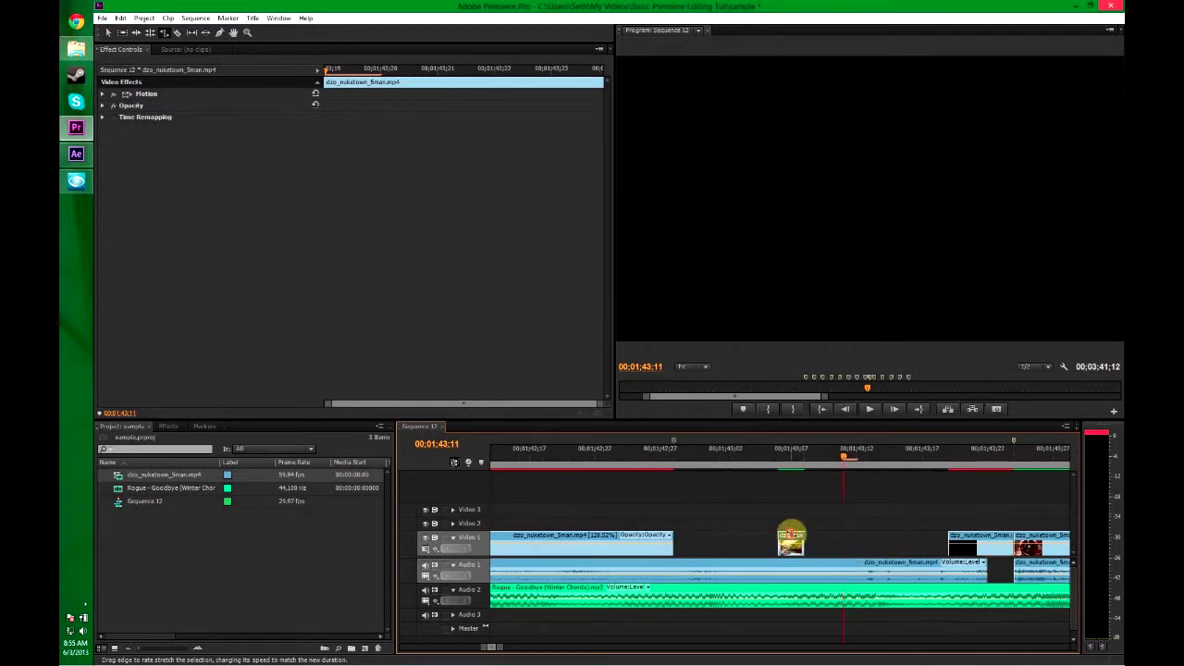
drag(793, 542, 949, 540)
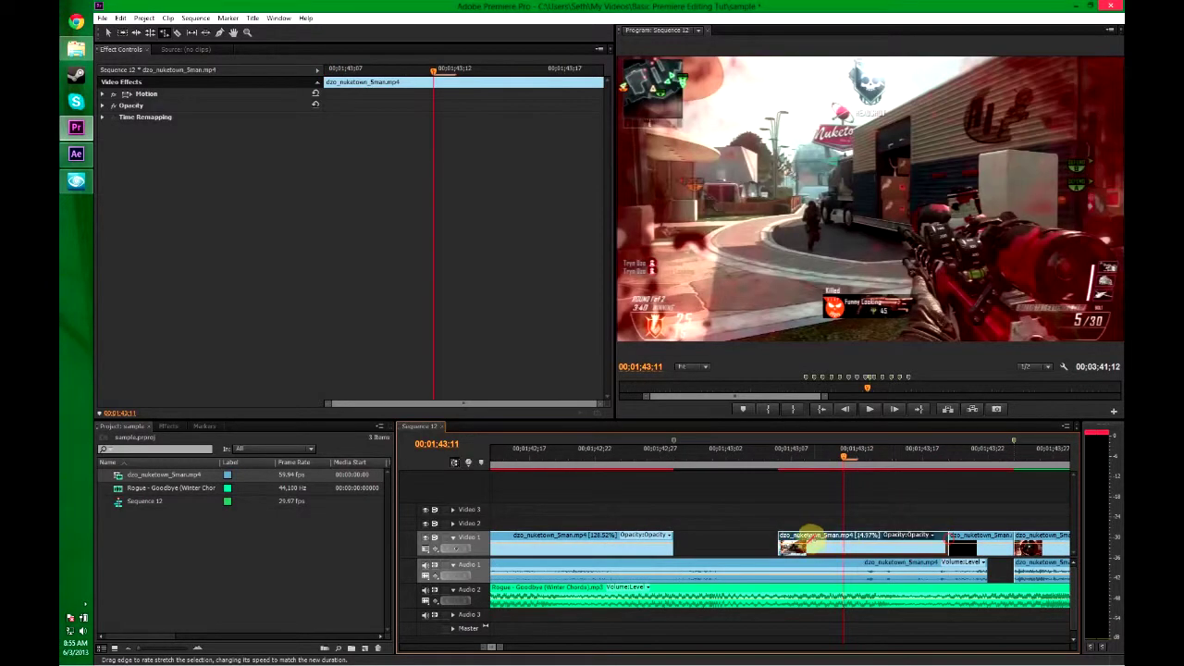
drag(785, 541, 676, 541)
key(minus)
key(minus)
key(minus)
key(minus)
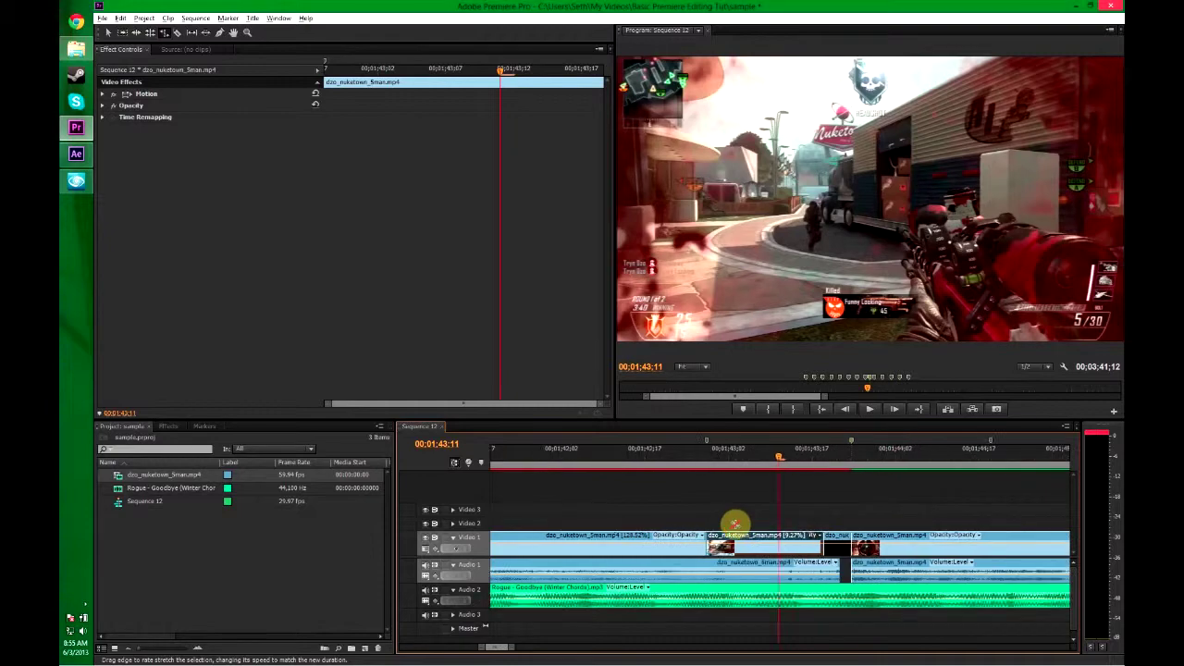
- Play back the edited section and return the playhead to 01;43;04
drag(691, 462, 661, 454)
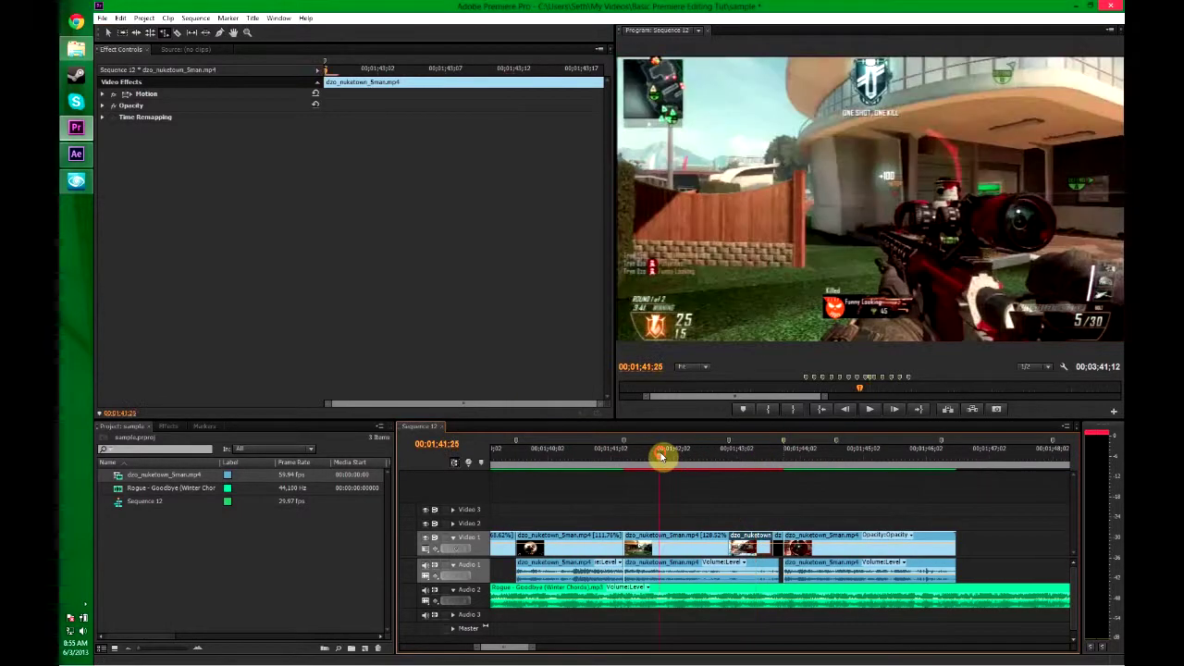
key(space)
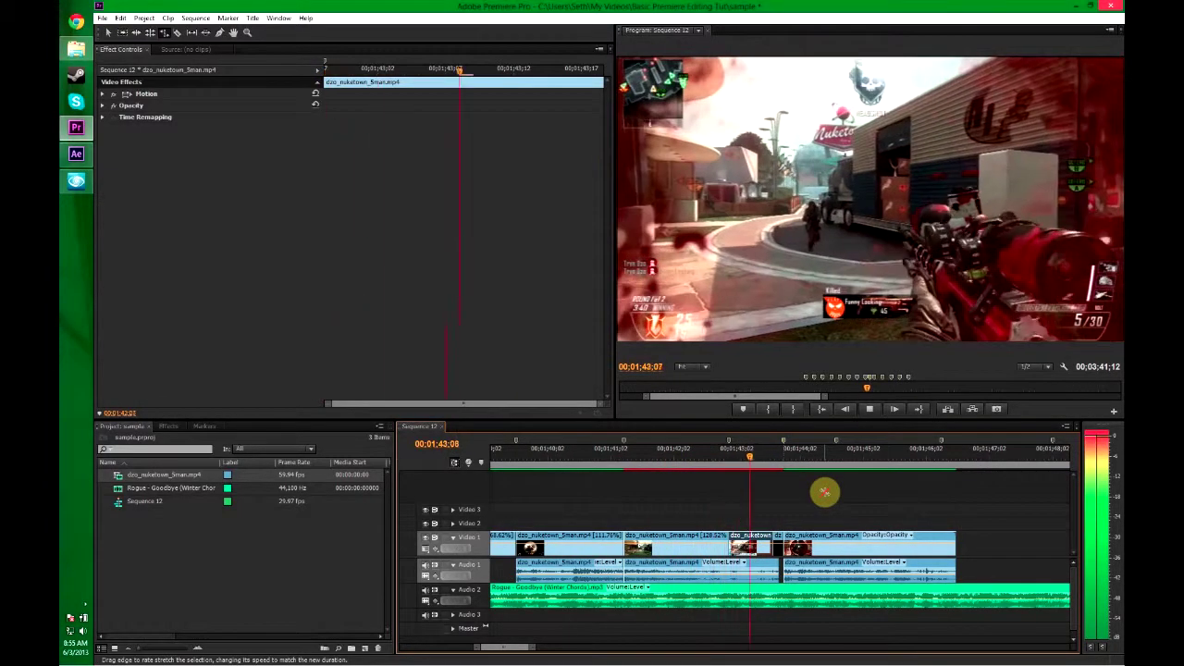
key(space)
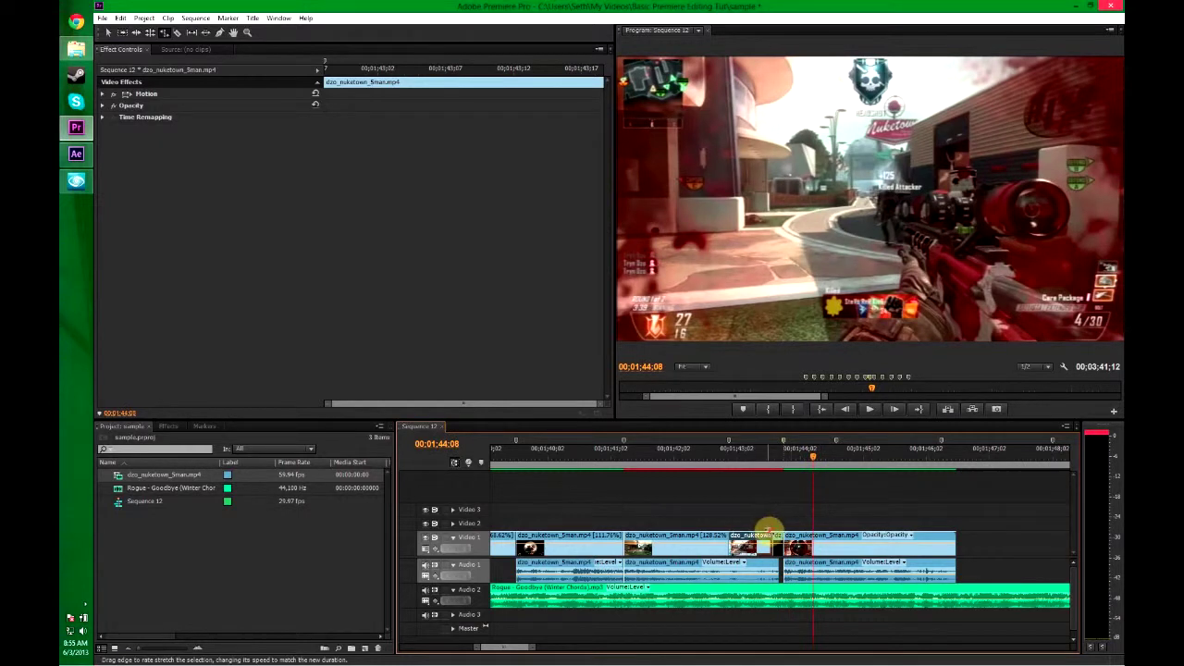
click(741, 459)
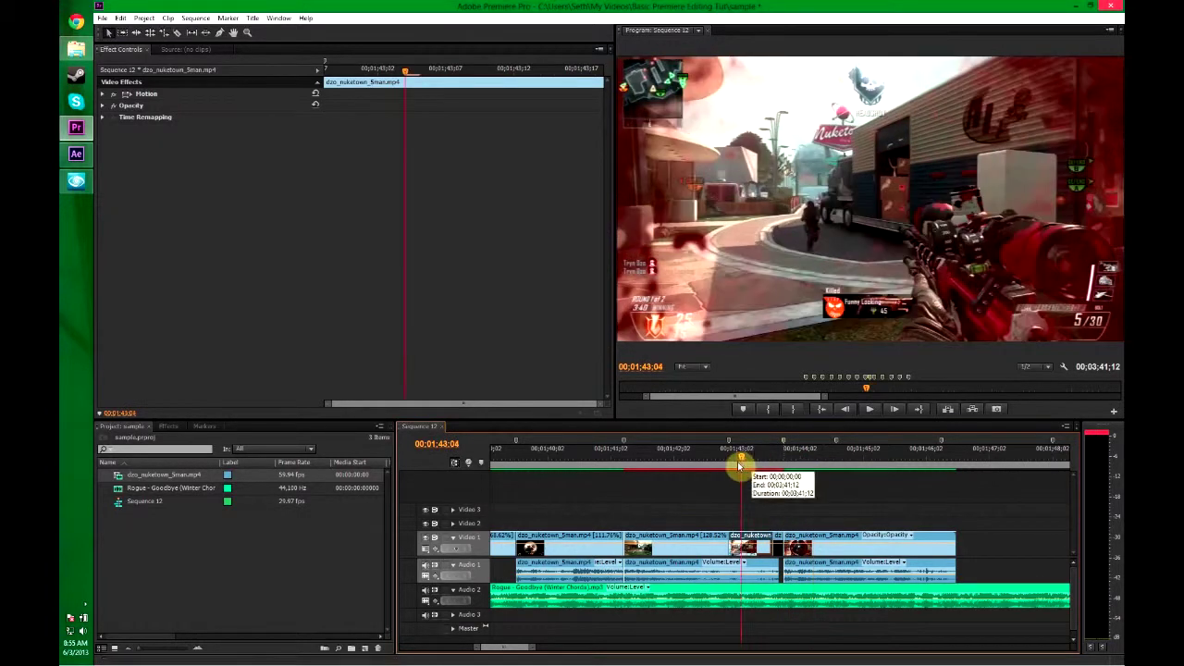
- Replace the Video 1 clip with an After Effects composition
right_click(757, 539)
click(799, 502)
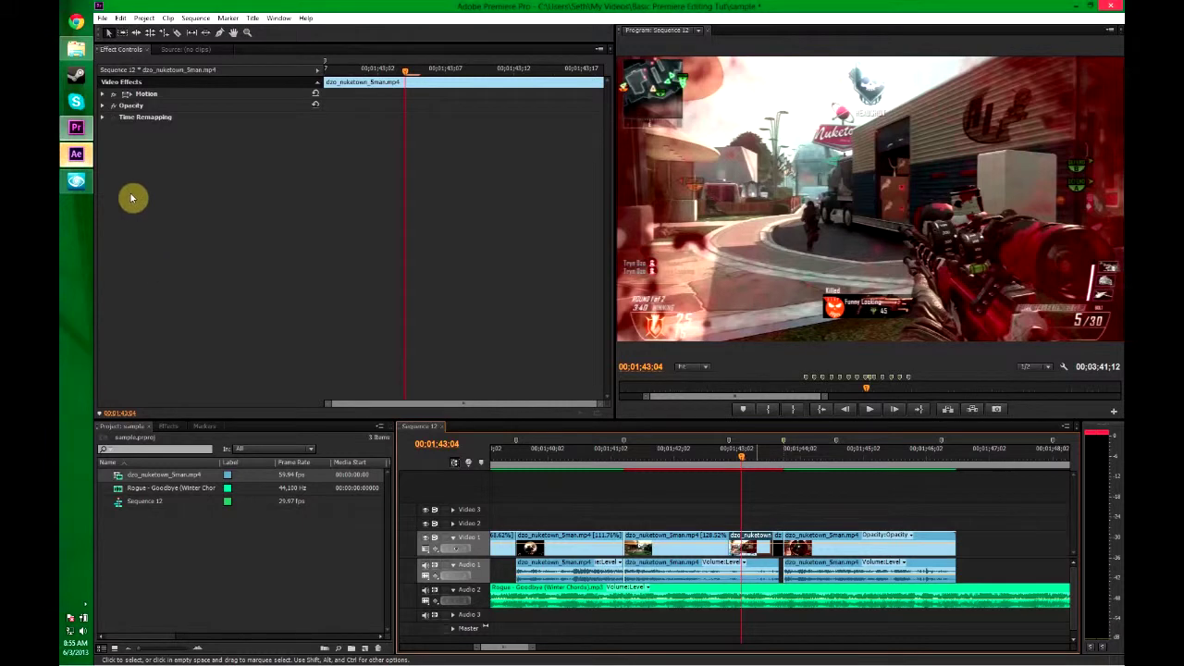
click(76, 153)
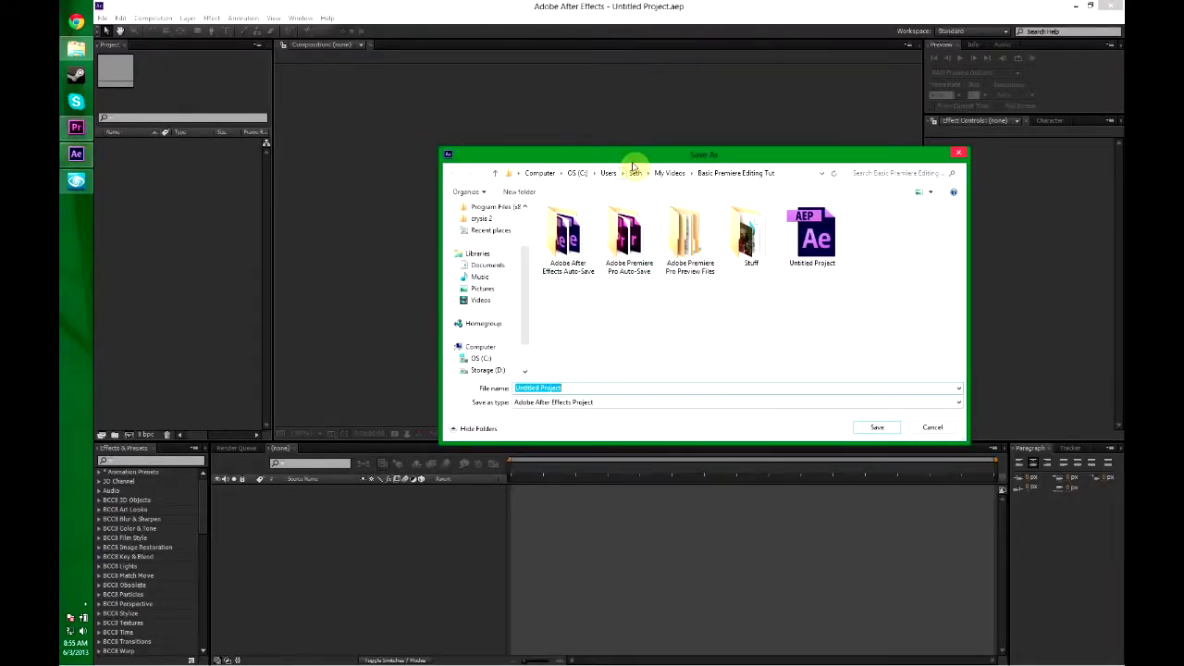
- Save the After Effects project over Untitled Project.aep
drag(633, 164, 552, 134)
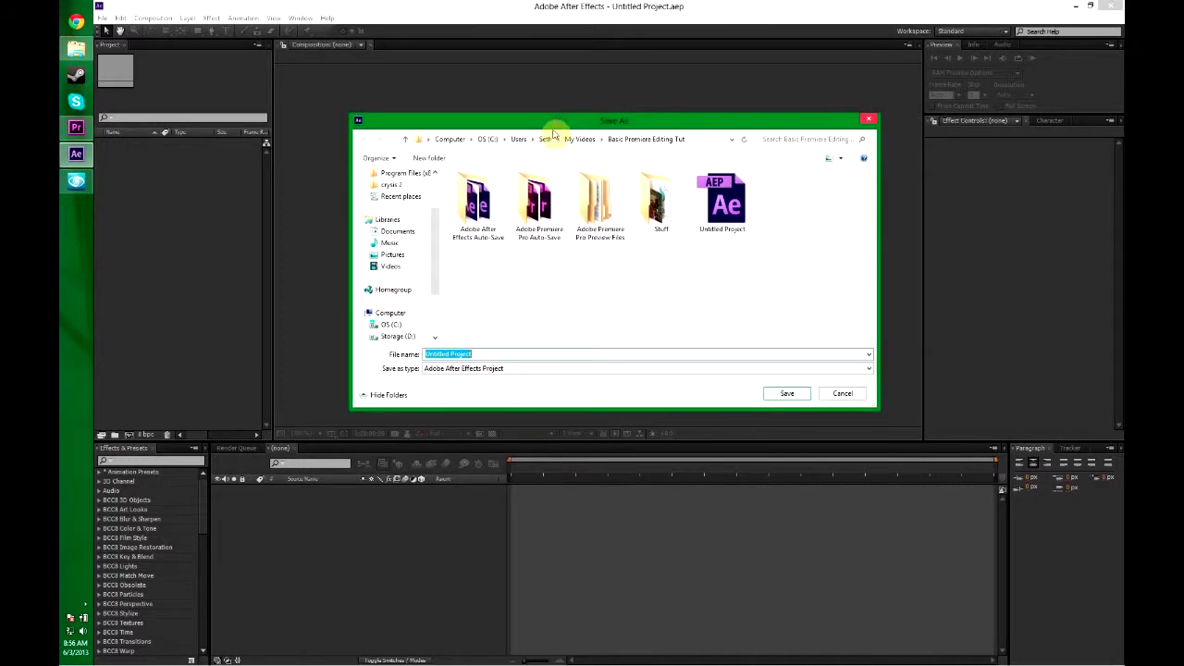
double_click(727, 203)
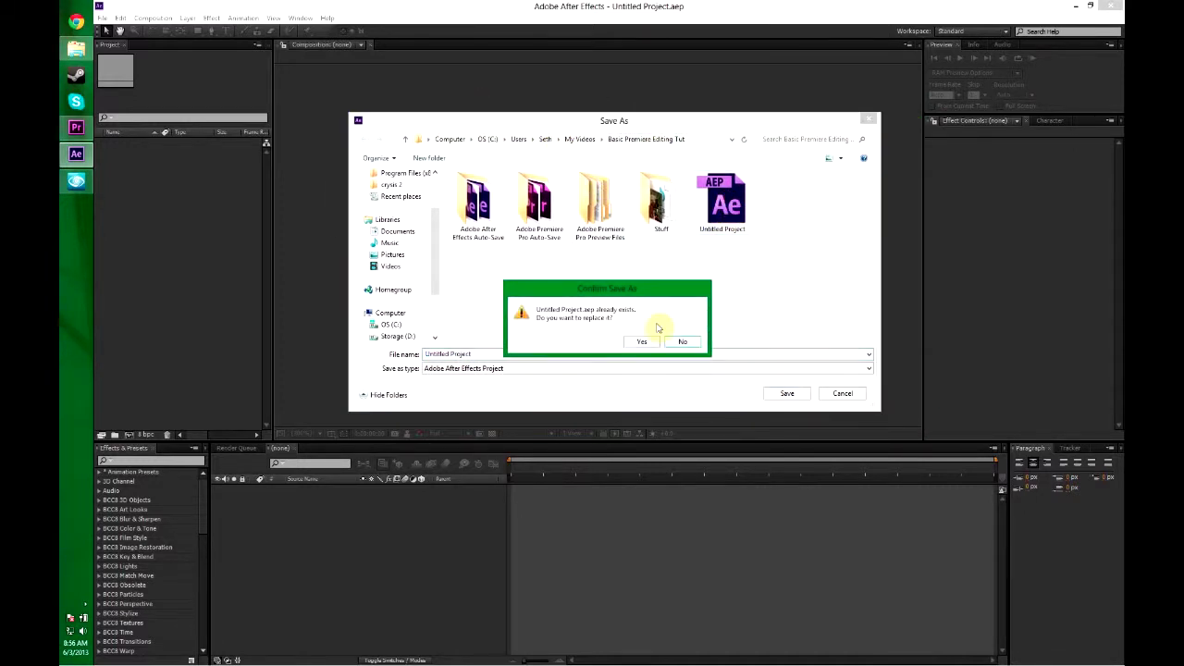
click(639, 342)
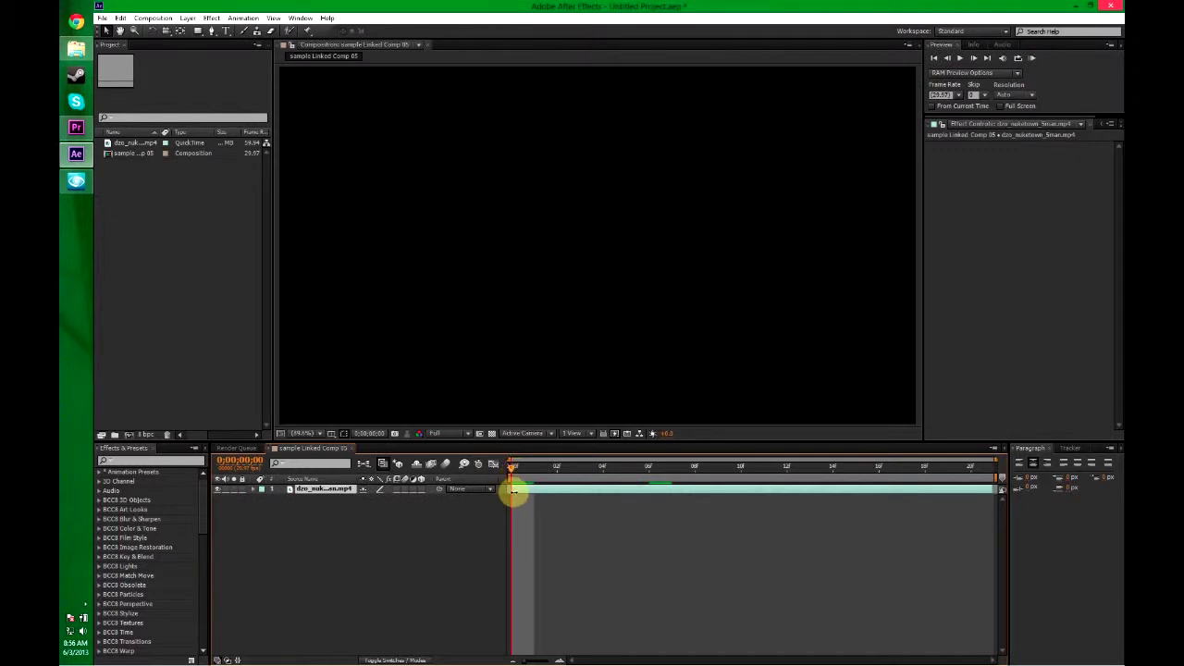
- Enable time remapping on the nuketown layer and add a Time Remap keyframe at a later frame
right_click(339, 494)
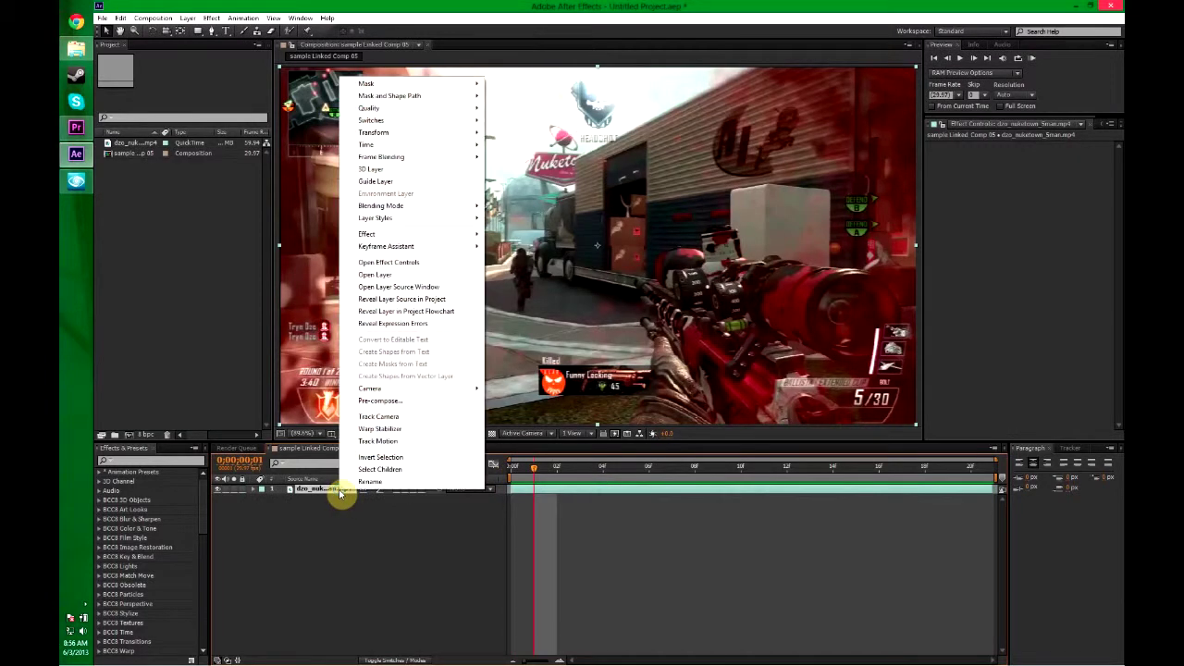
click(381, 144)
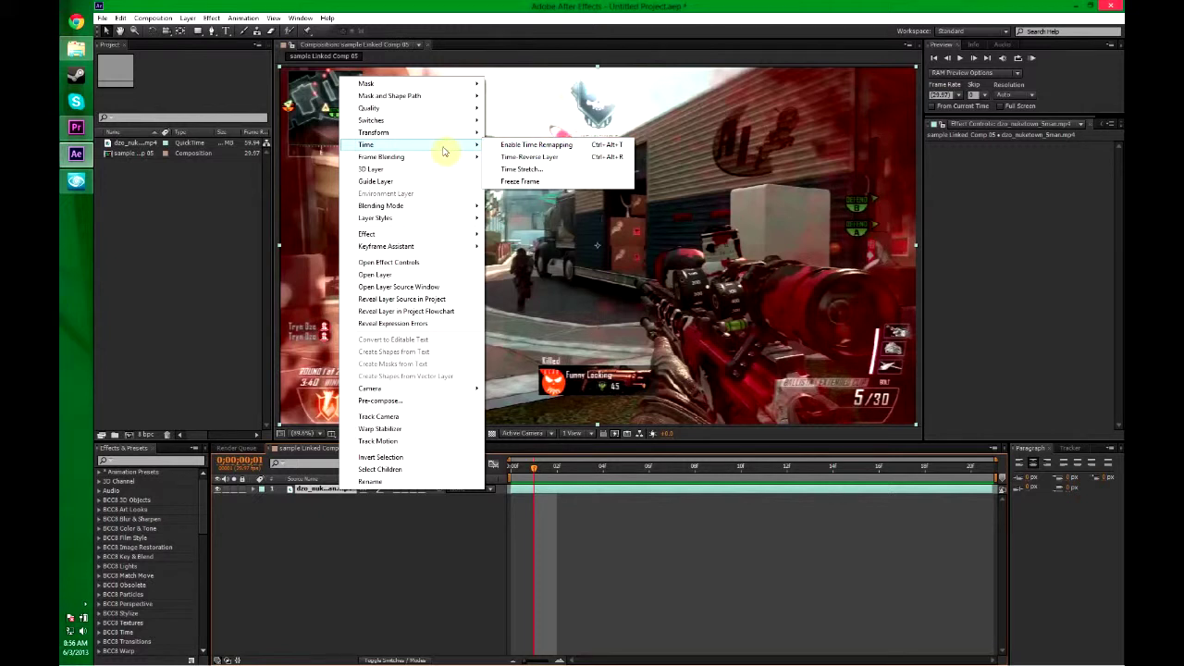
click(509, 148)
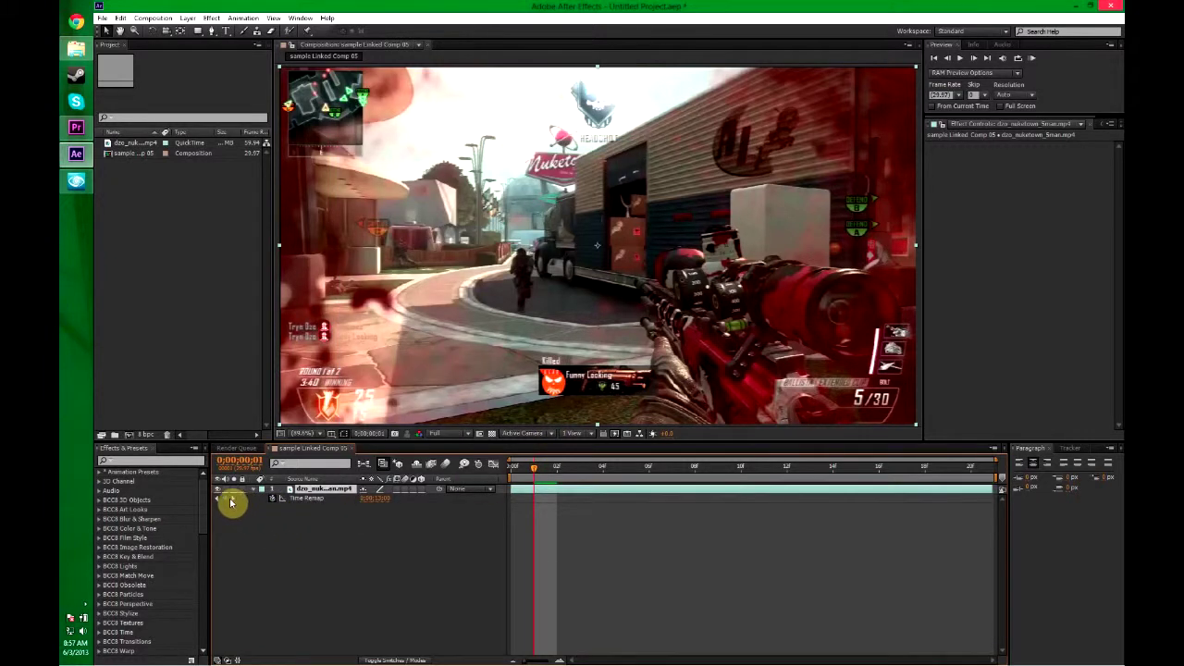
drag(656, 471, 970, 477)
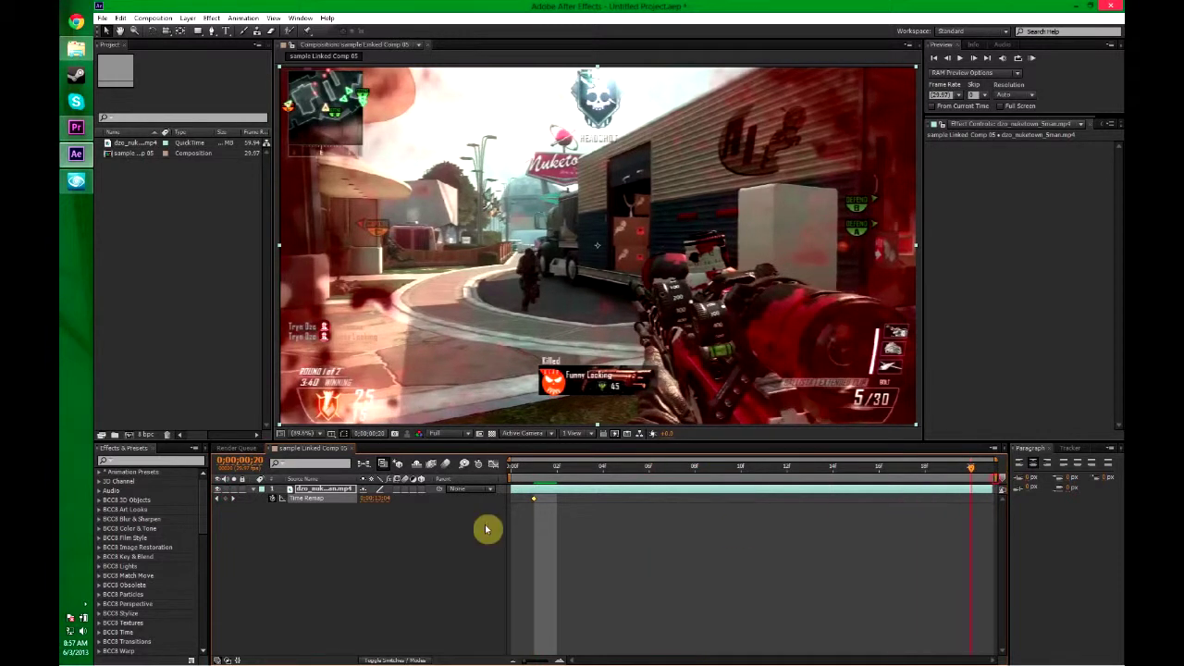
click(225, 498)
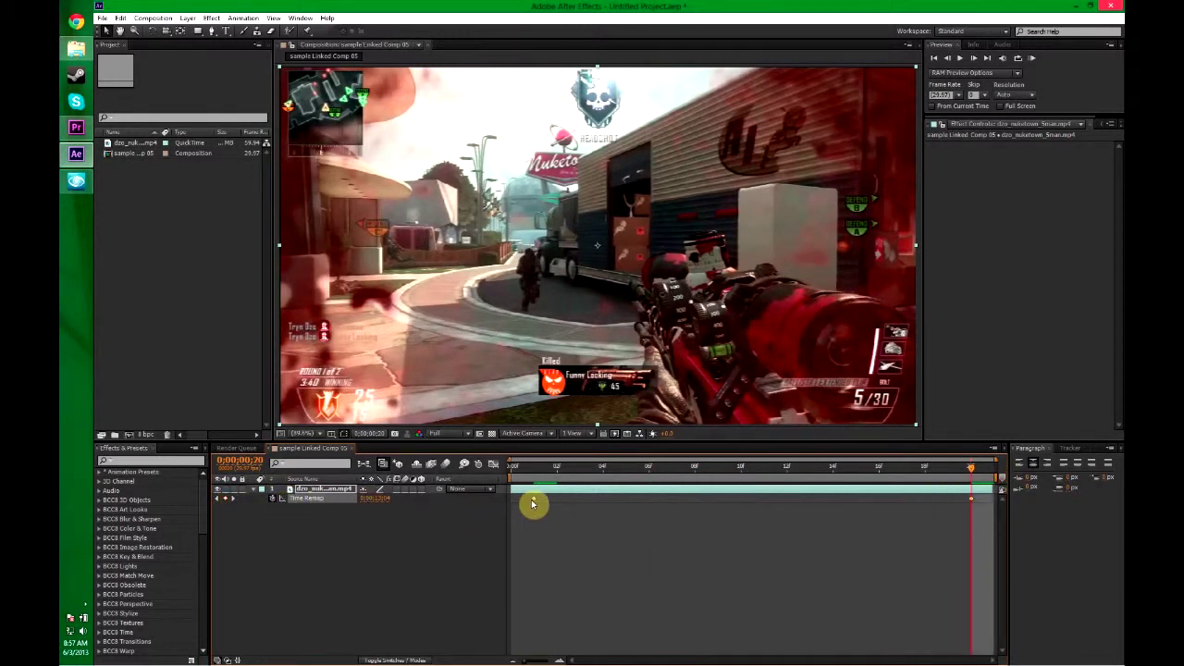
click(514, 468)
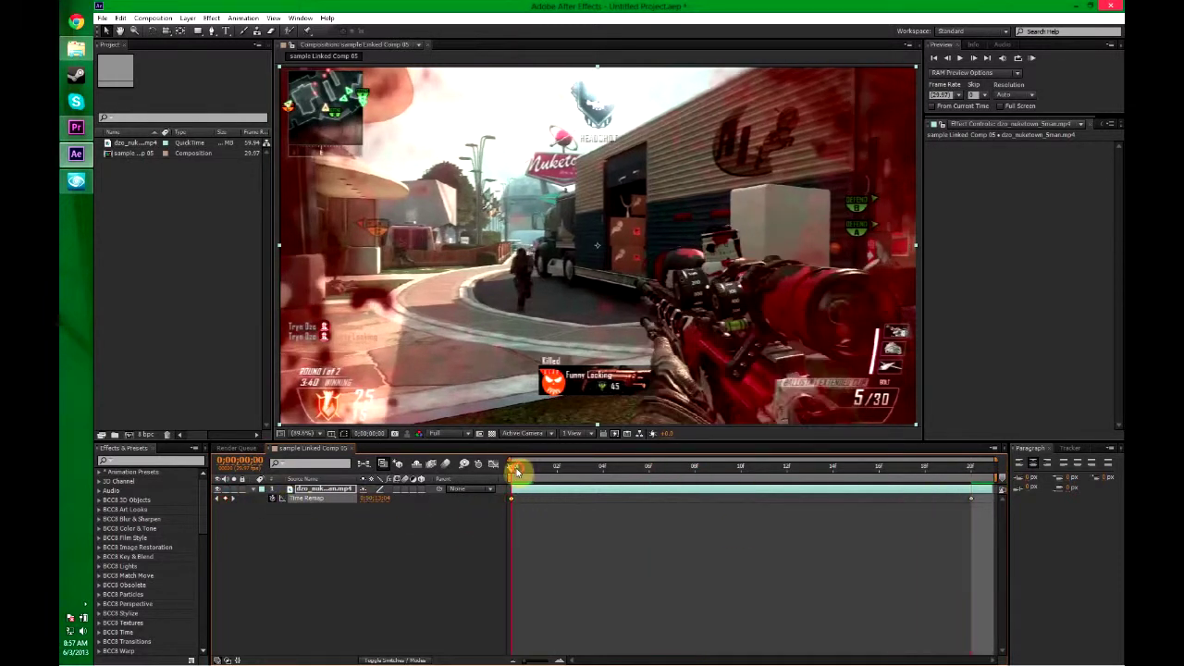
click(385, 497)
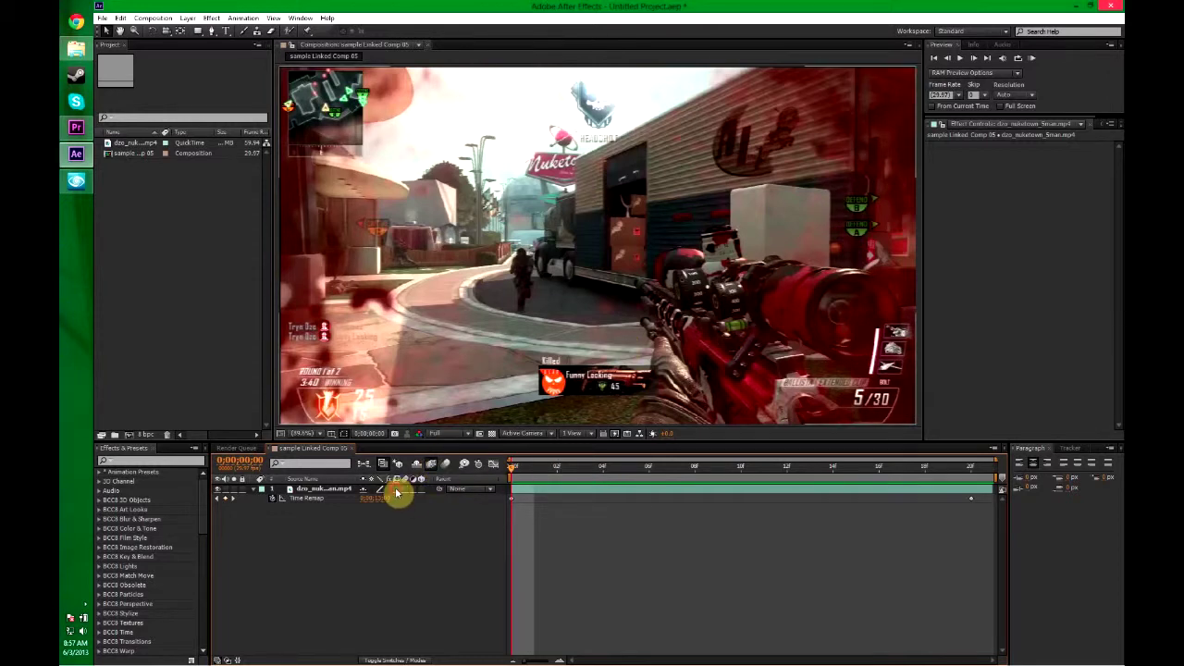
- Scrub through and preview the remapped composition twice, then return to Premiere Pro
click(557, 467)
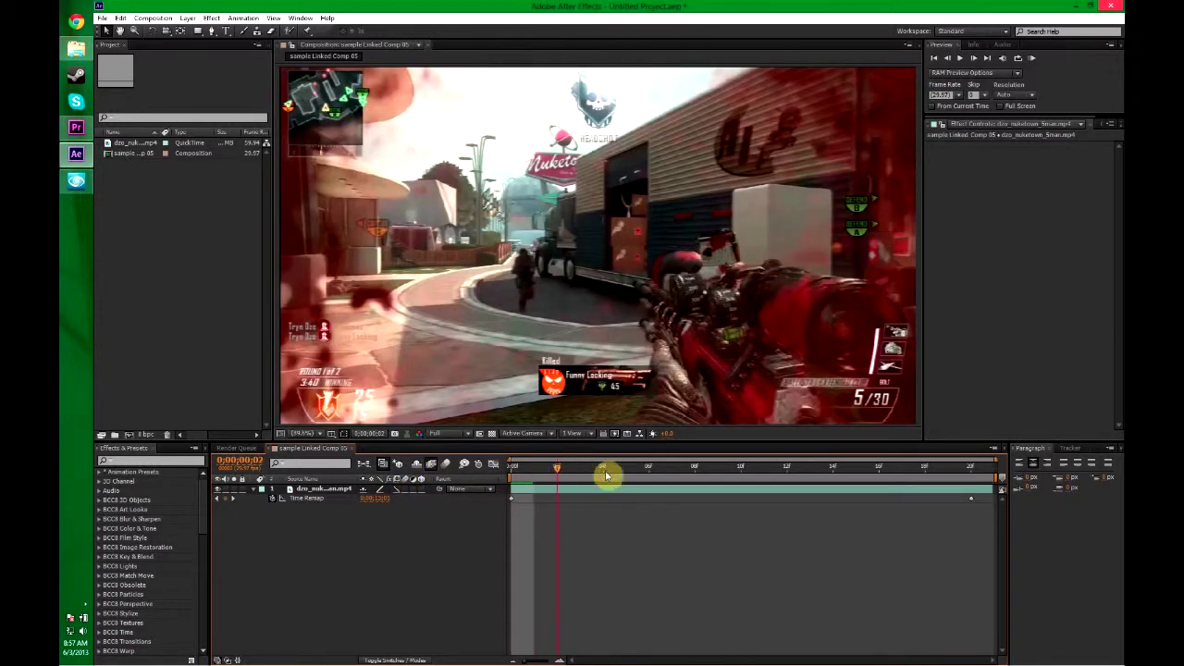
drag(606, 475, 672, 518)
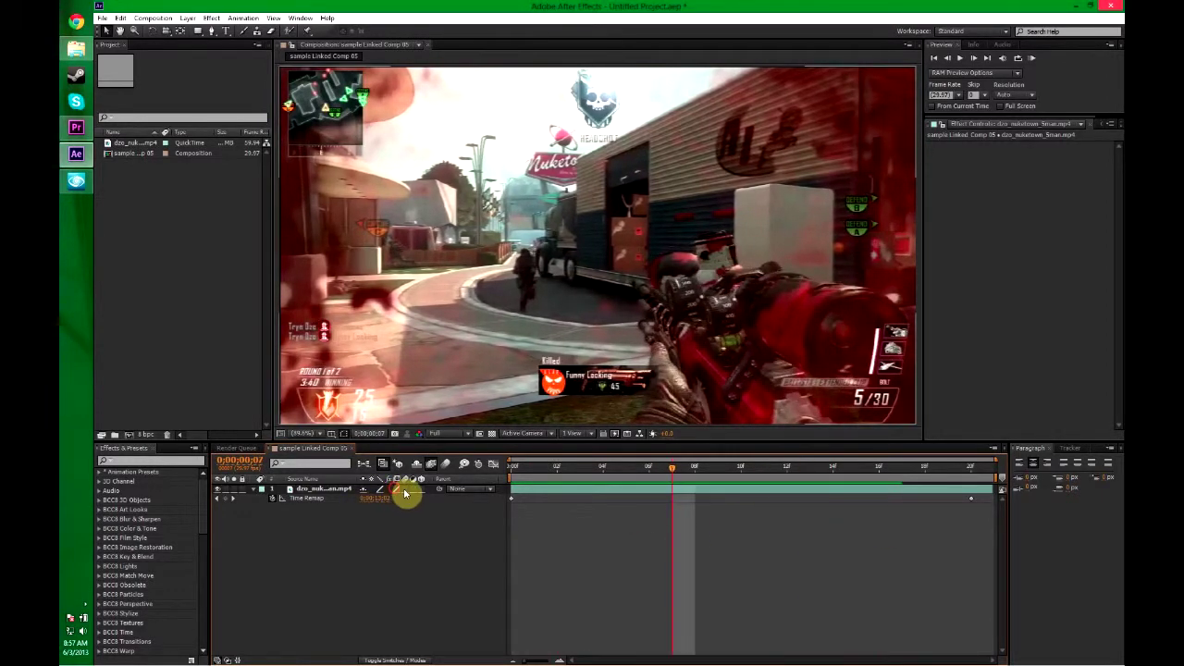
drag(666, 470, 511, 463)
key(space)
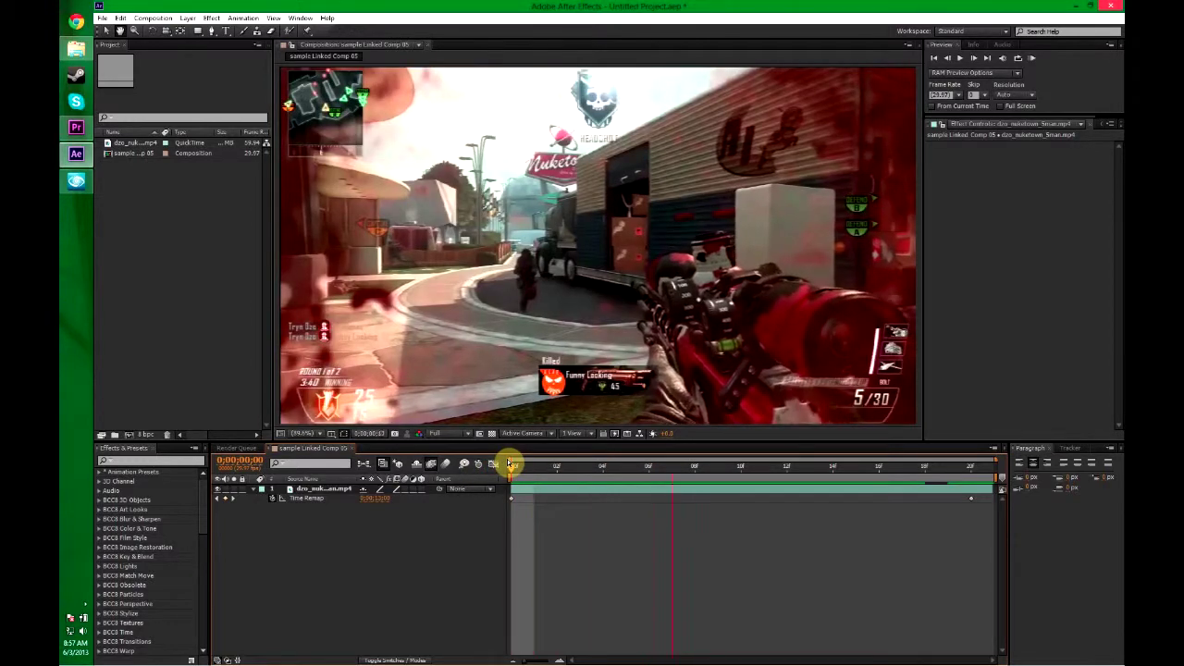
key(space)
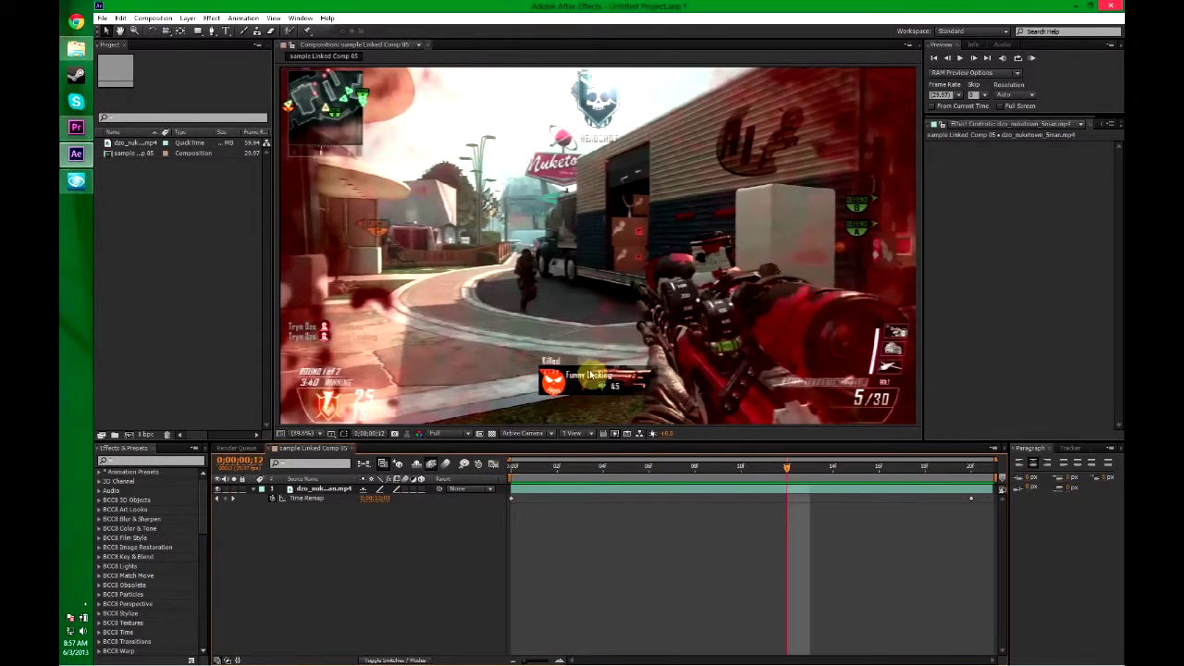
key(space)
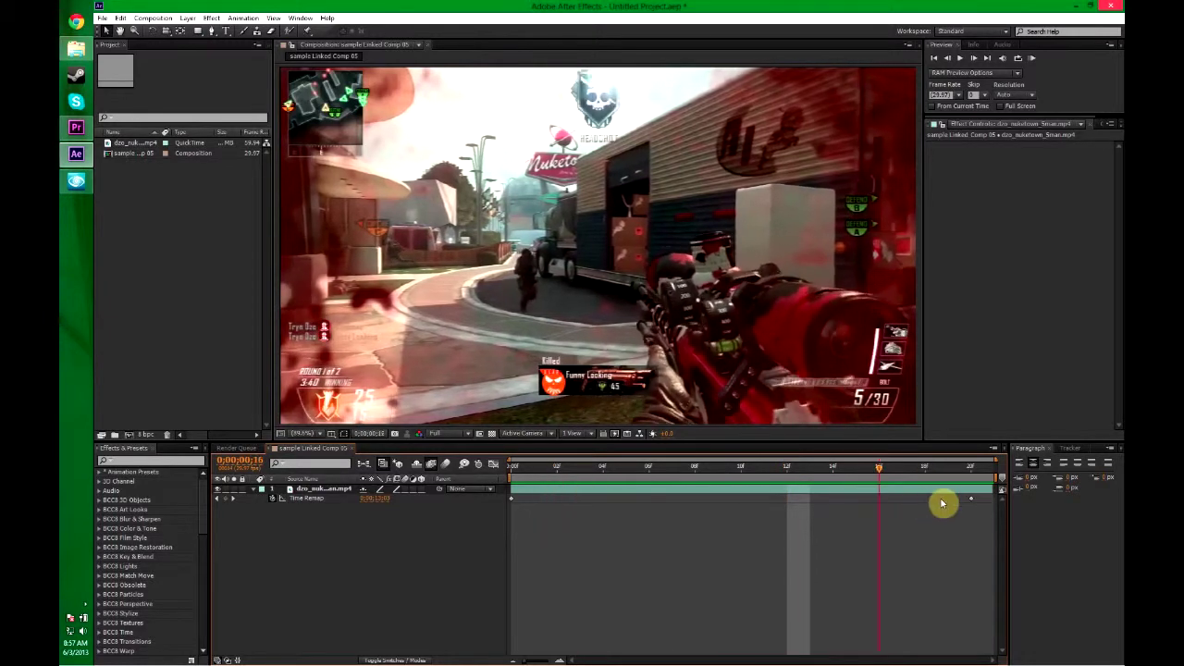
key(space)
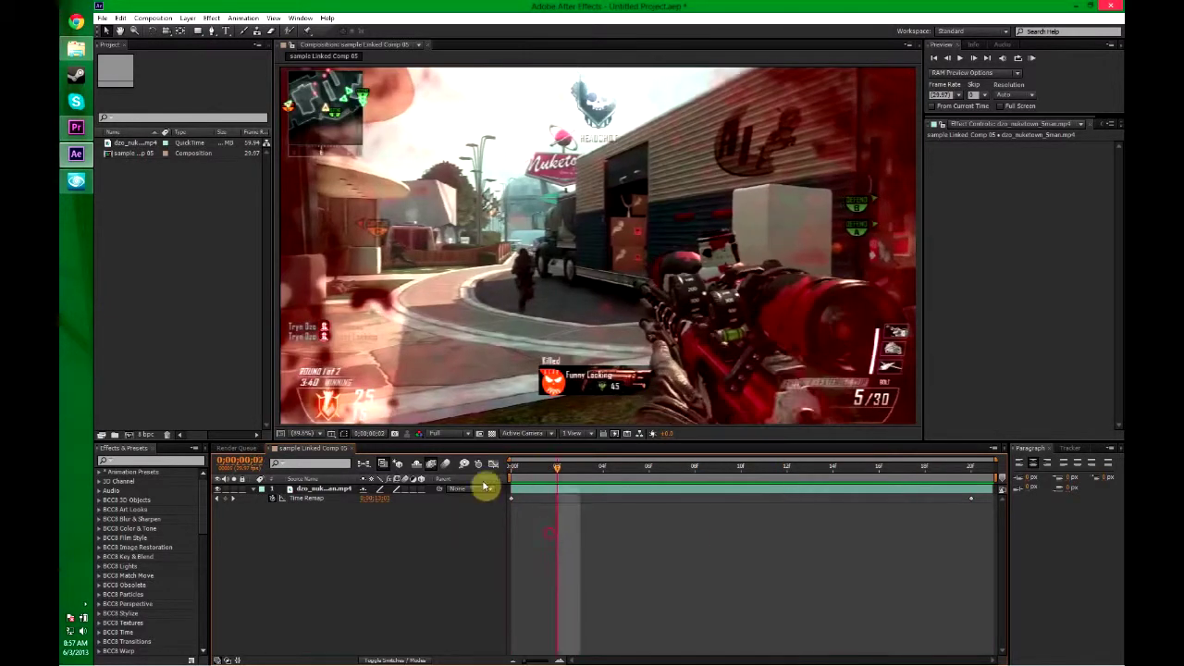
click(76, 127)
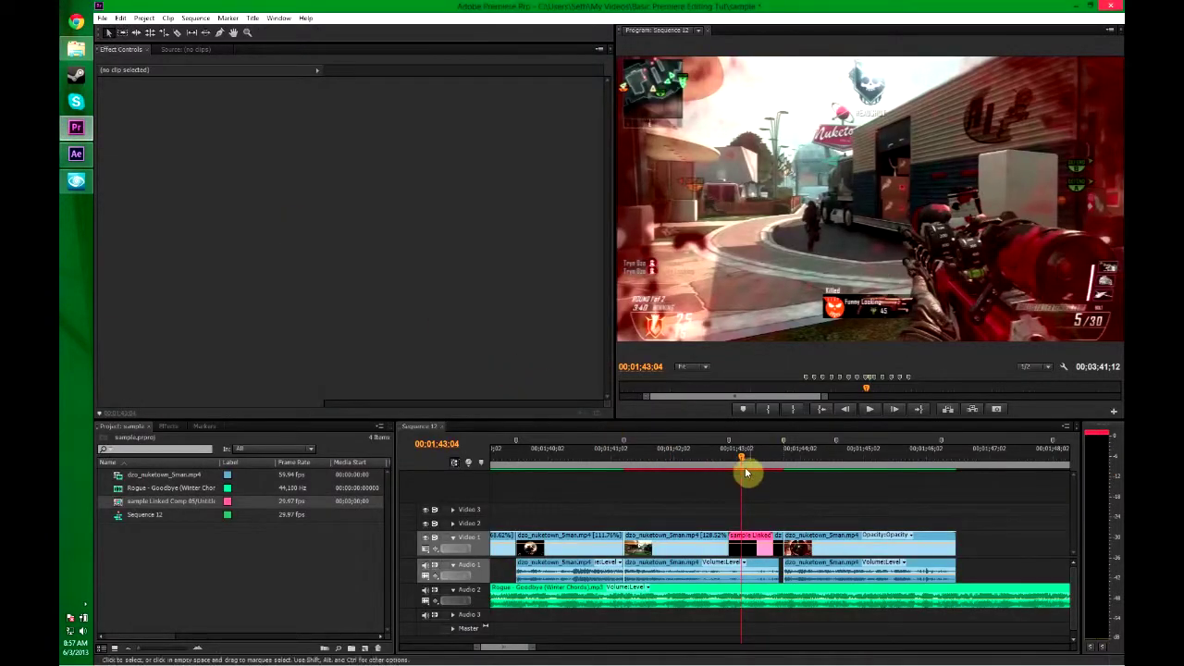
- Play Sequence 12 from just before the pink sample Linked Comp clip to check it
drag(745, 461, 623, 460)
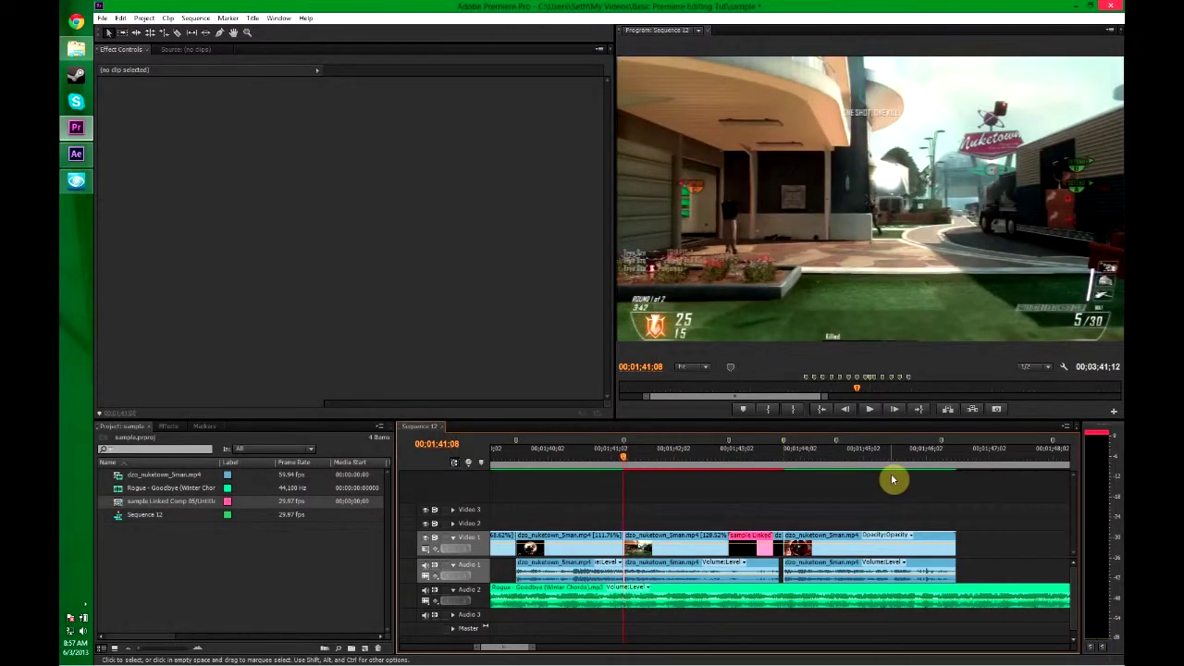
key(space)
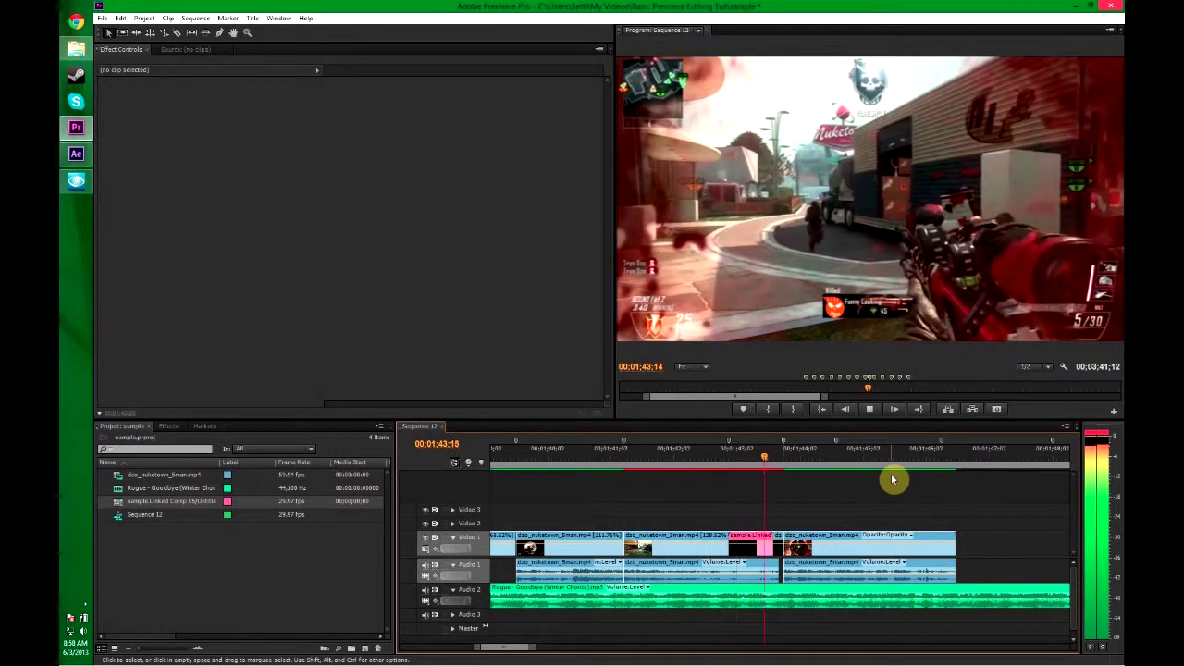
key(space)
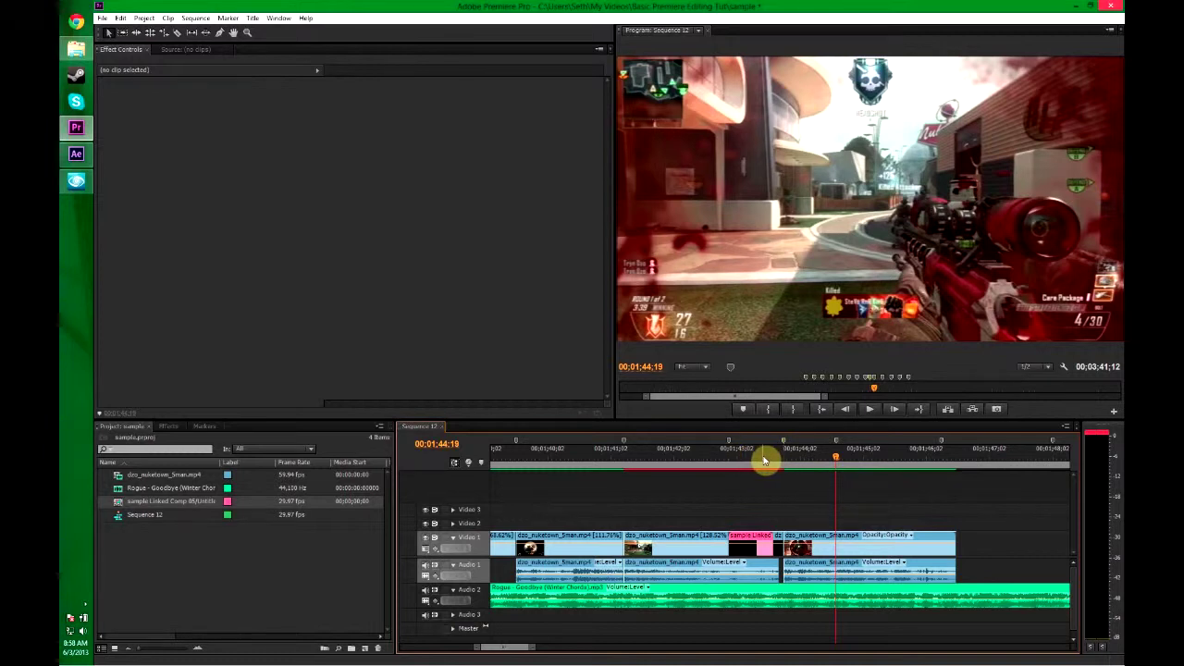
drag(740, 456, 754, 455)
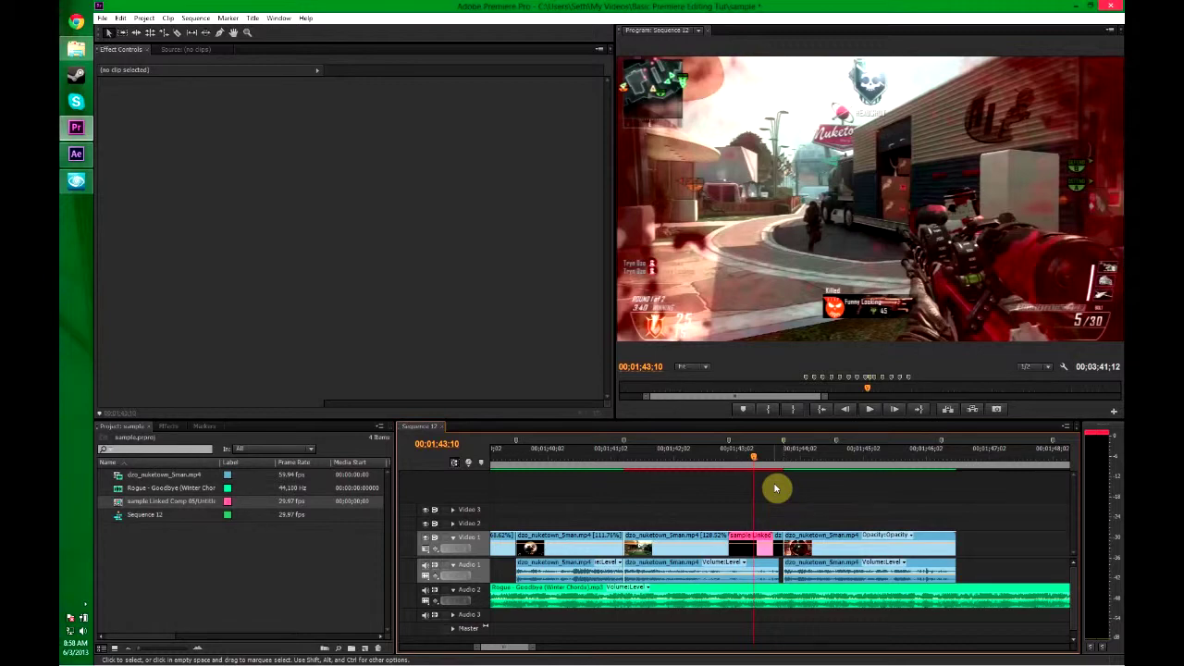
- Render the sequence's video previews and save the project from the File menu
key(Return)
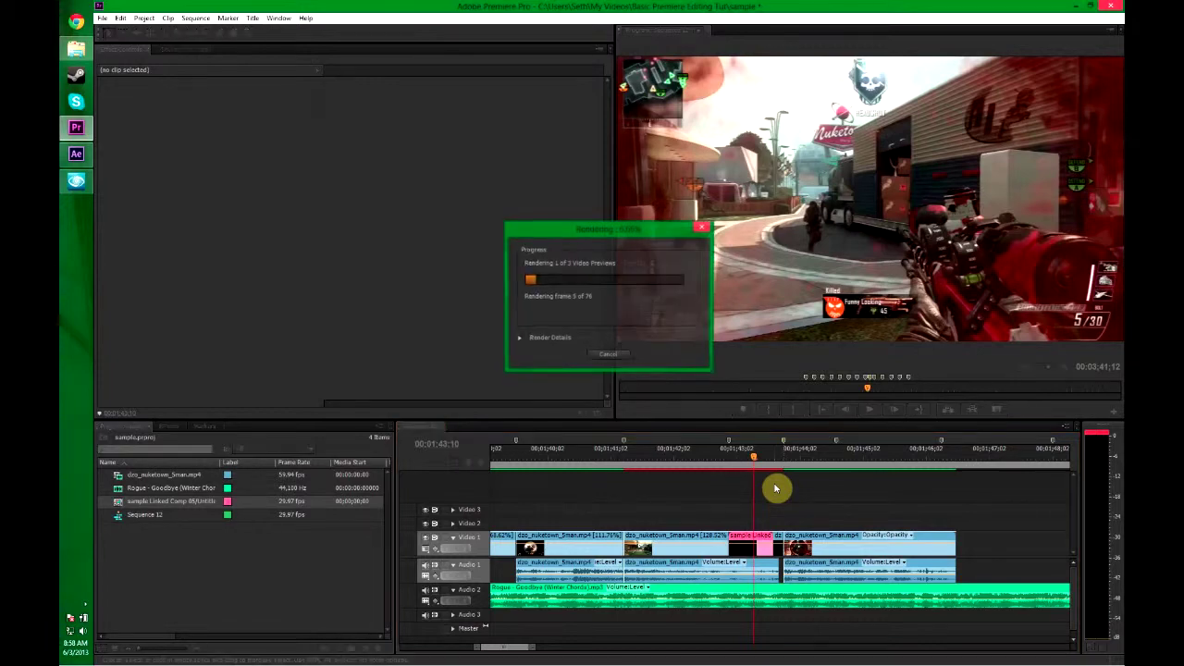
scroll(760, 468, down, 5)
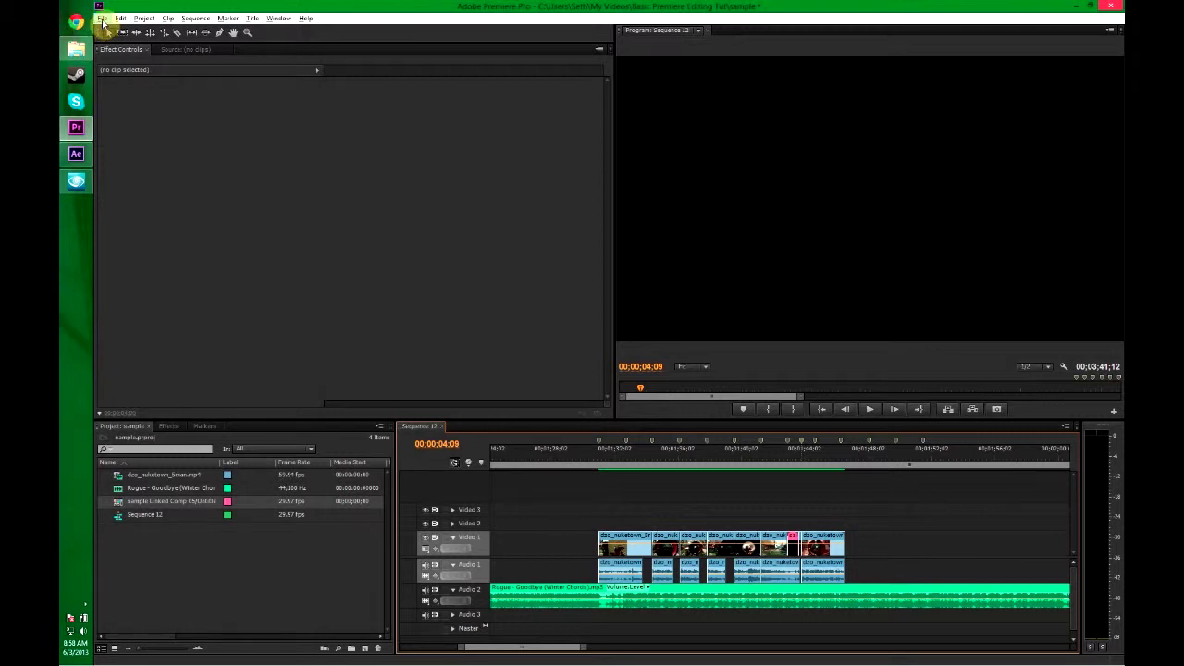
click(104, 20)
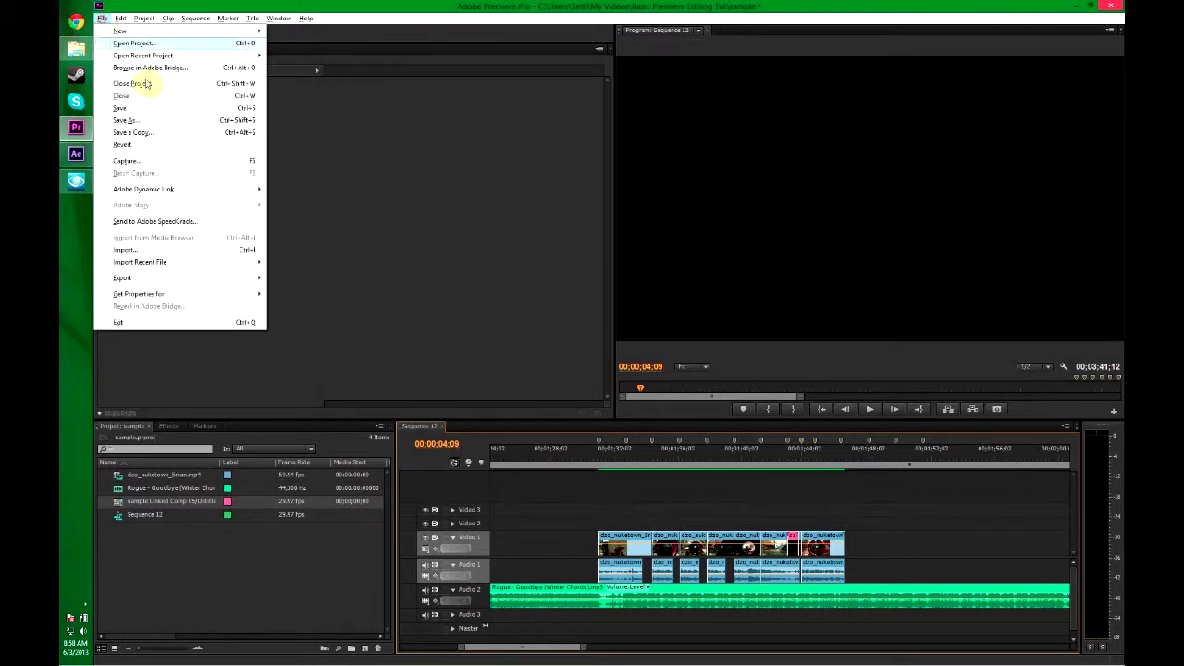